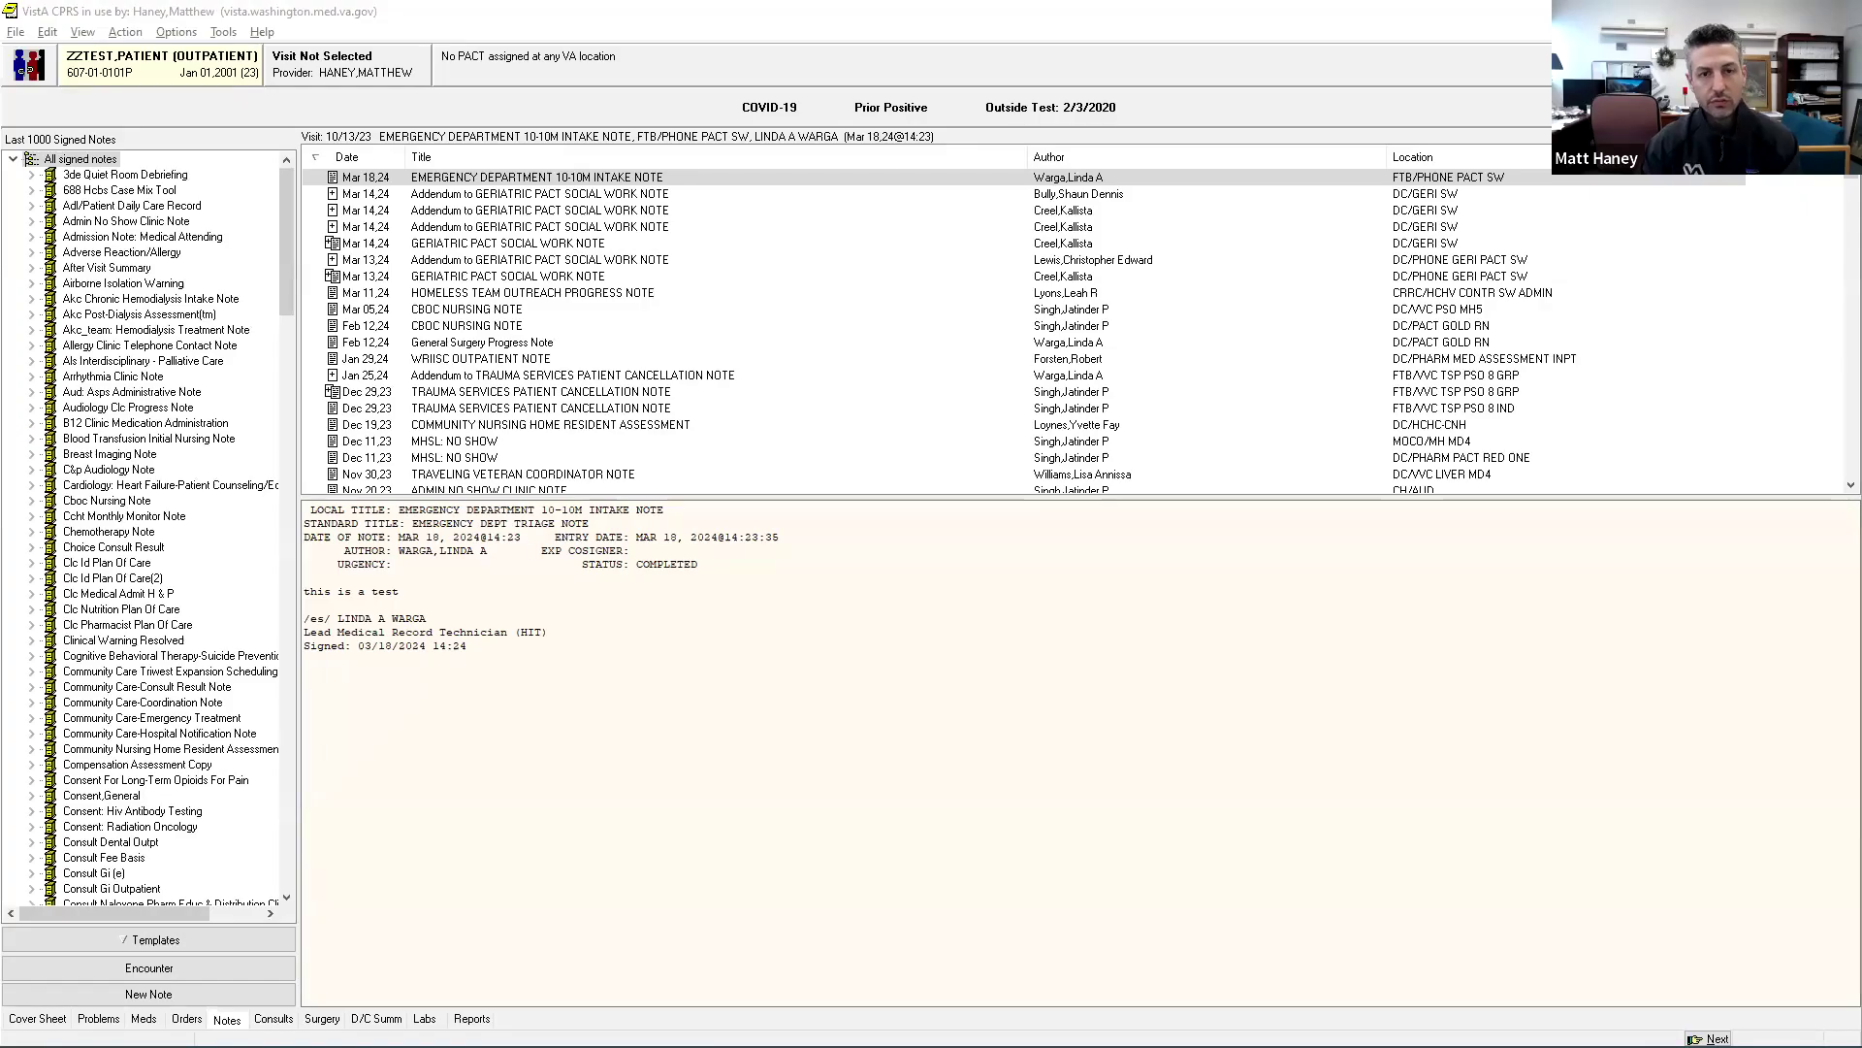
Step: Start a new note on a new visit at DC/MEDICAL SERVICE, found by searching 'dc/med'
{"action": "left_click", "coordinate": [183, 997]}
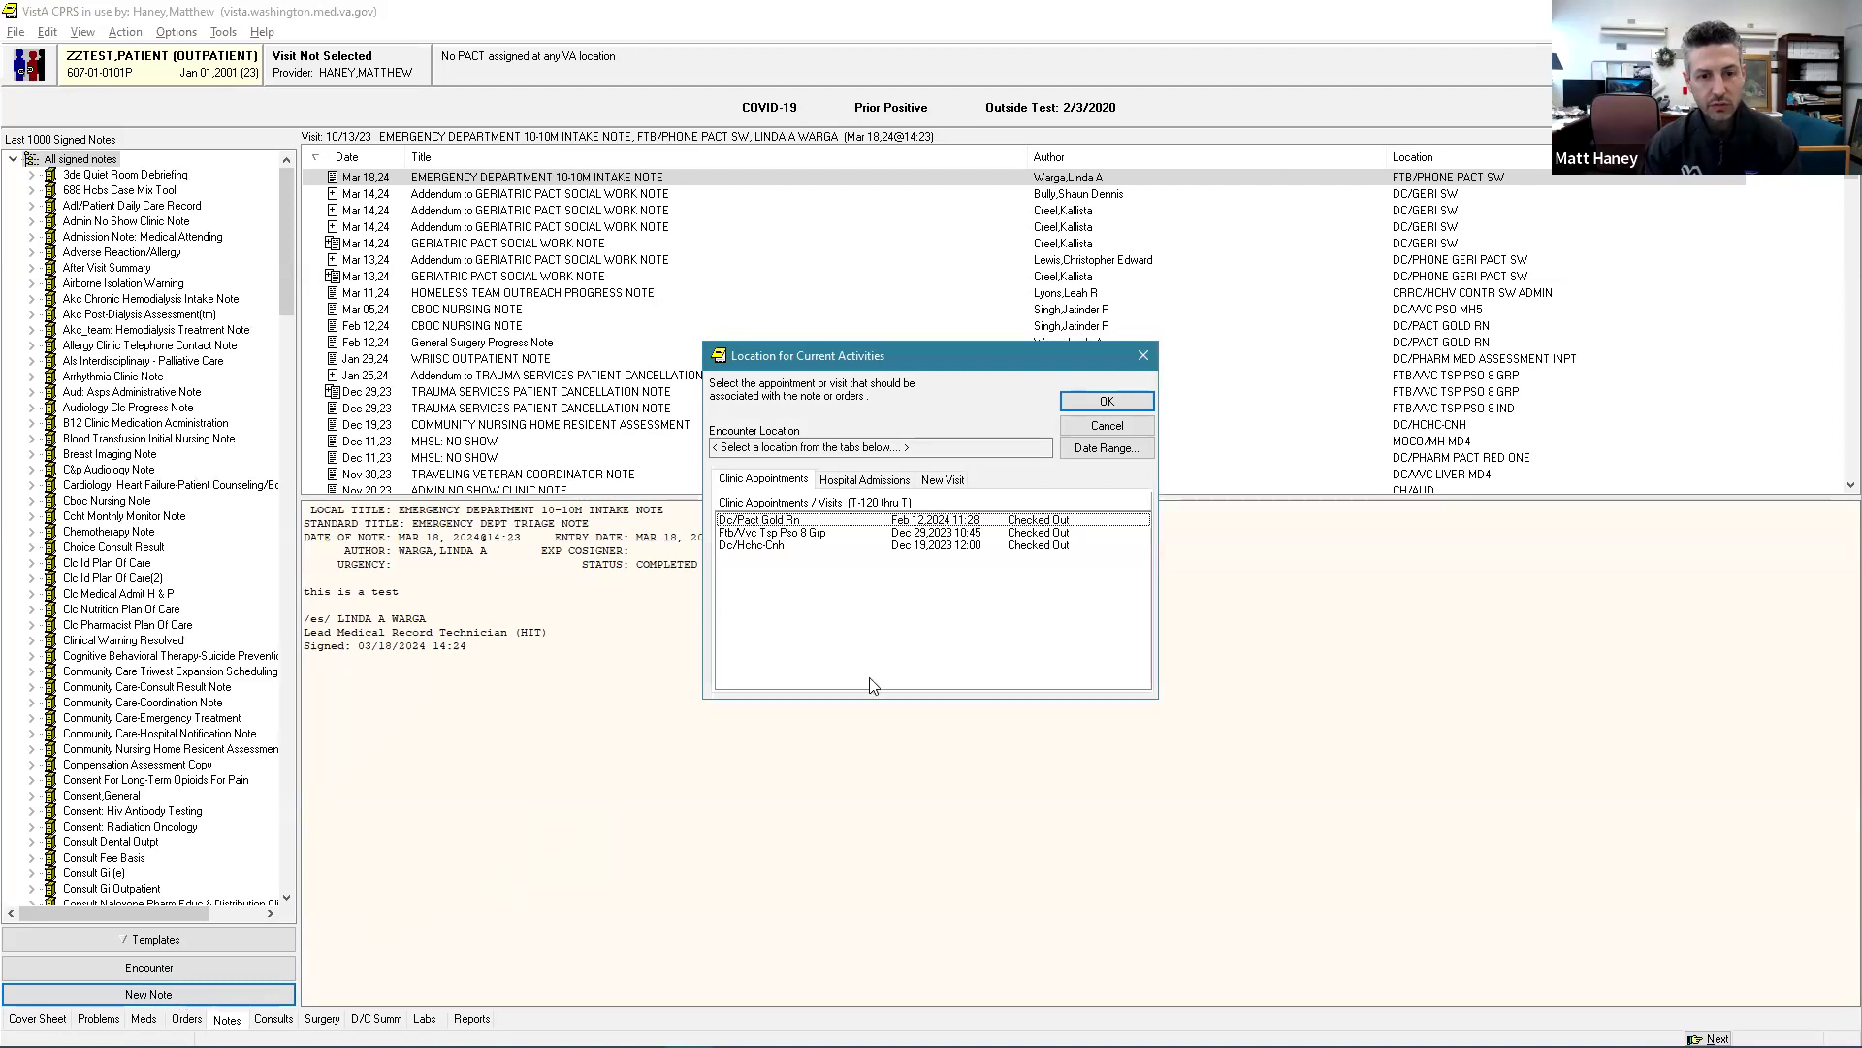
{"action": "left_click", "coordinate": [943, 479]}
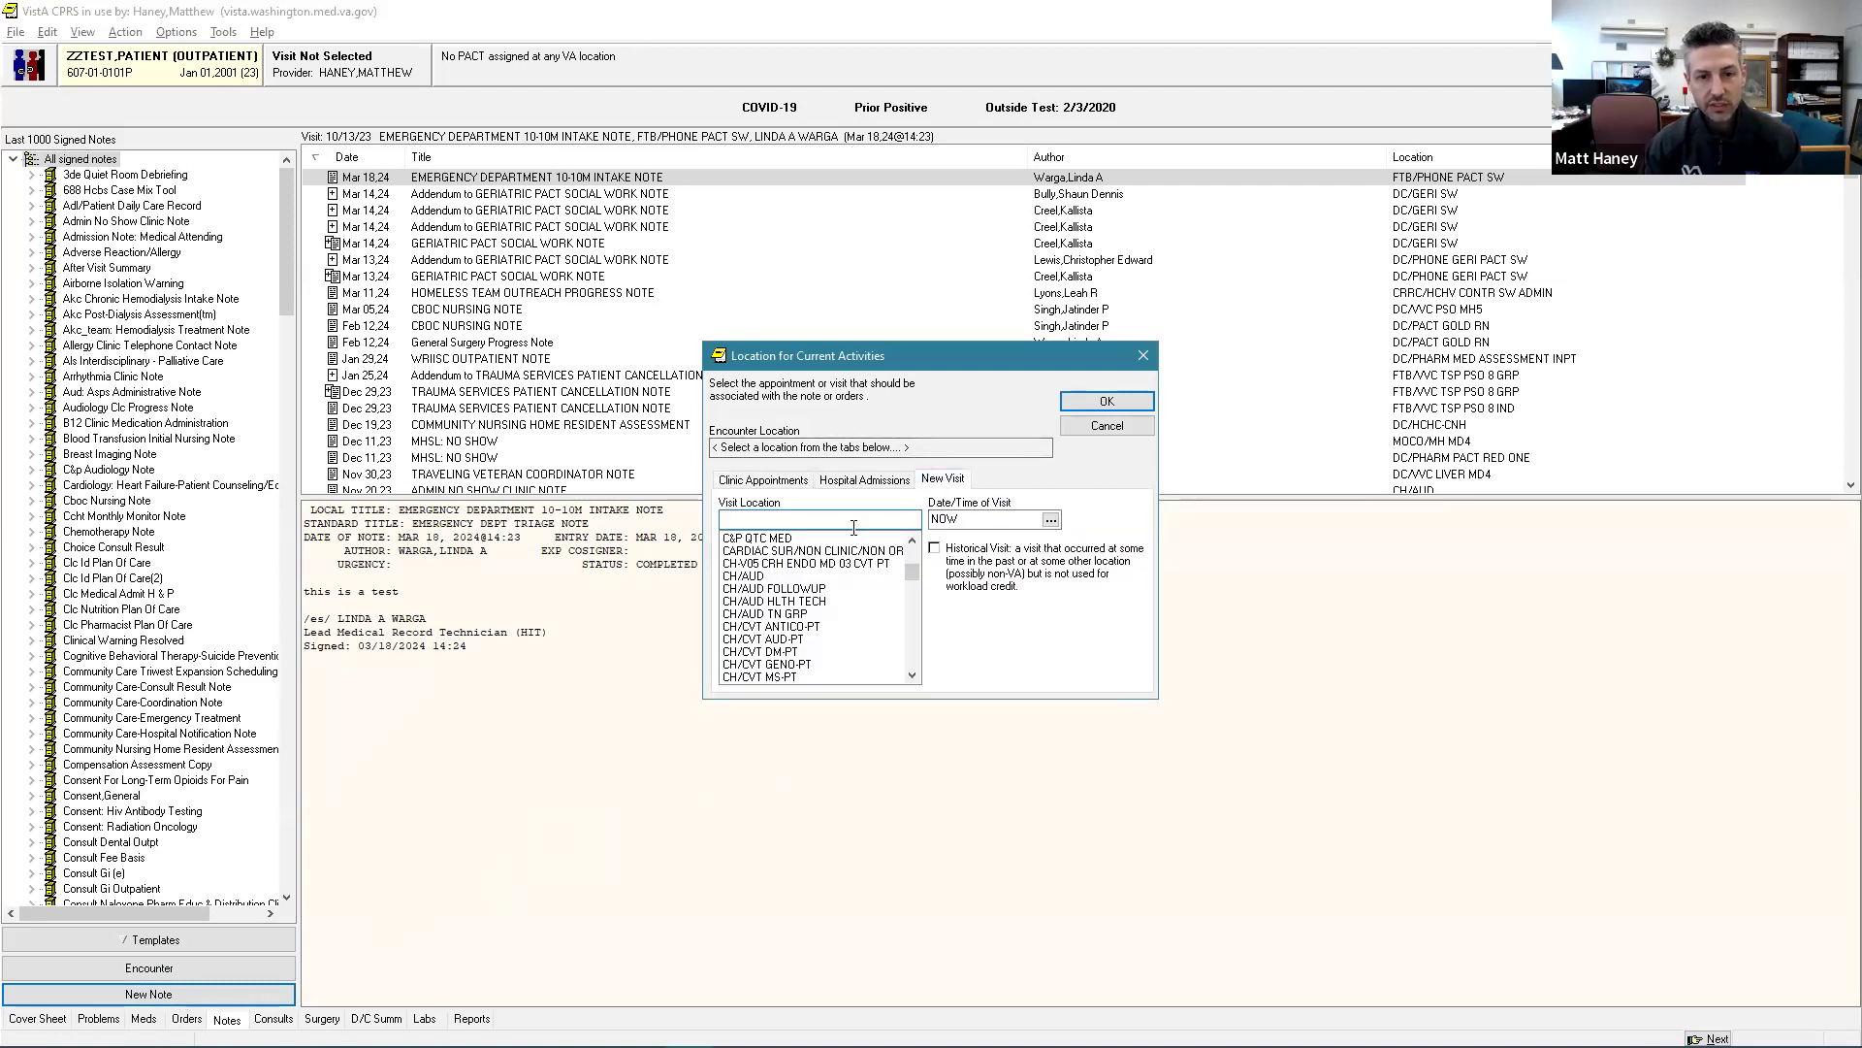
{"action": "type", "text": "dc/med"}
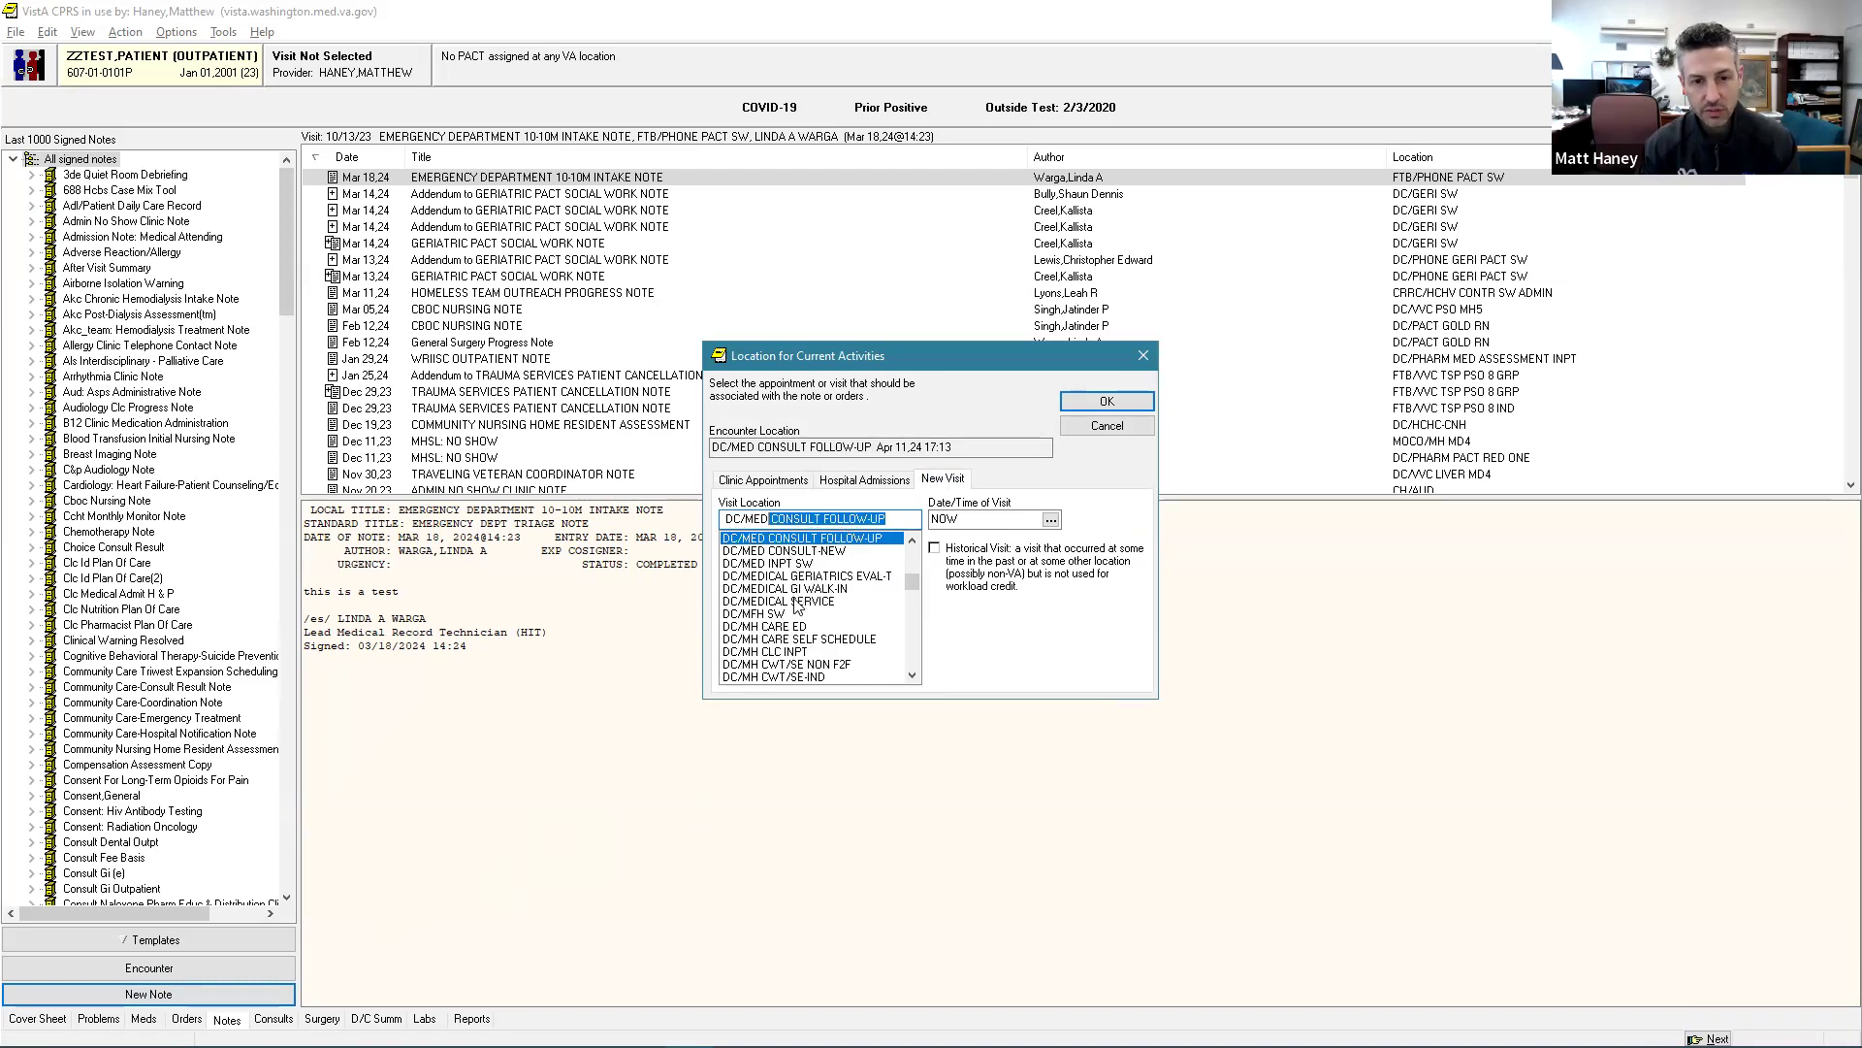
{"action": "left_click", "coordinate": [798, 602]}
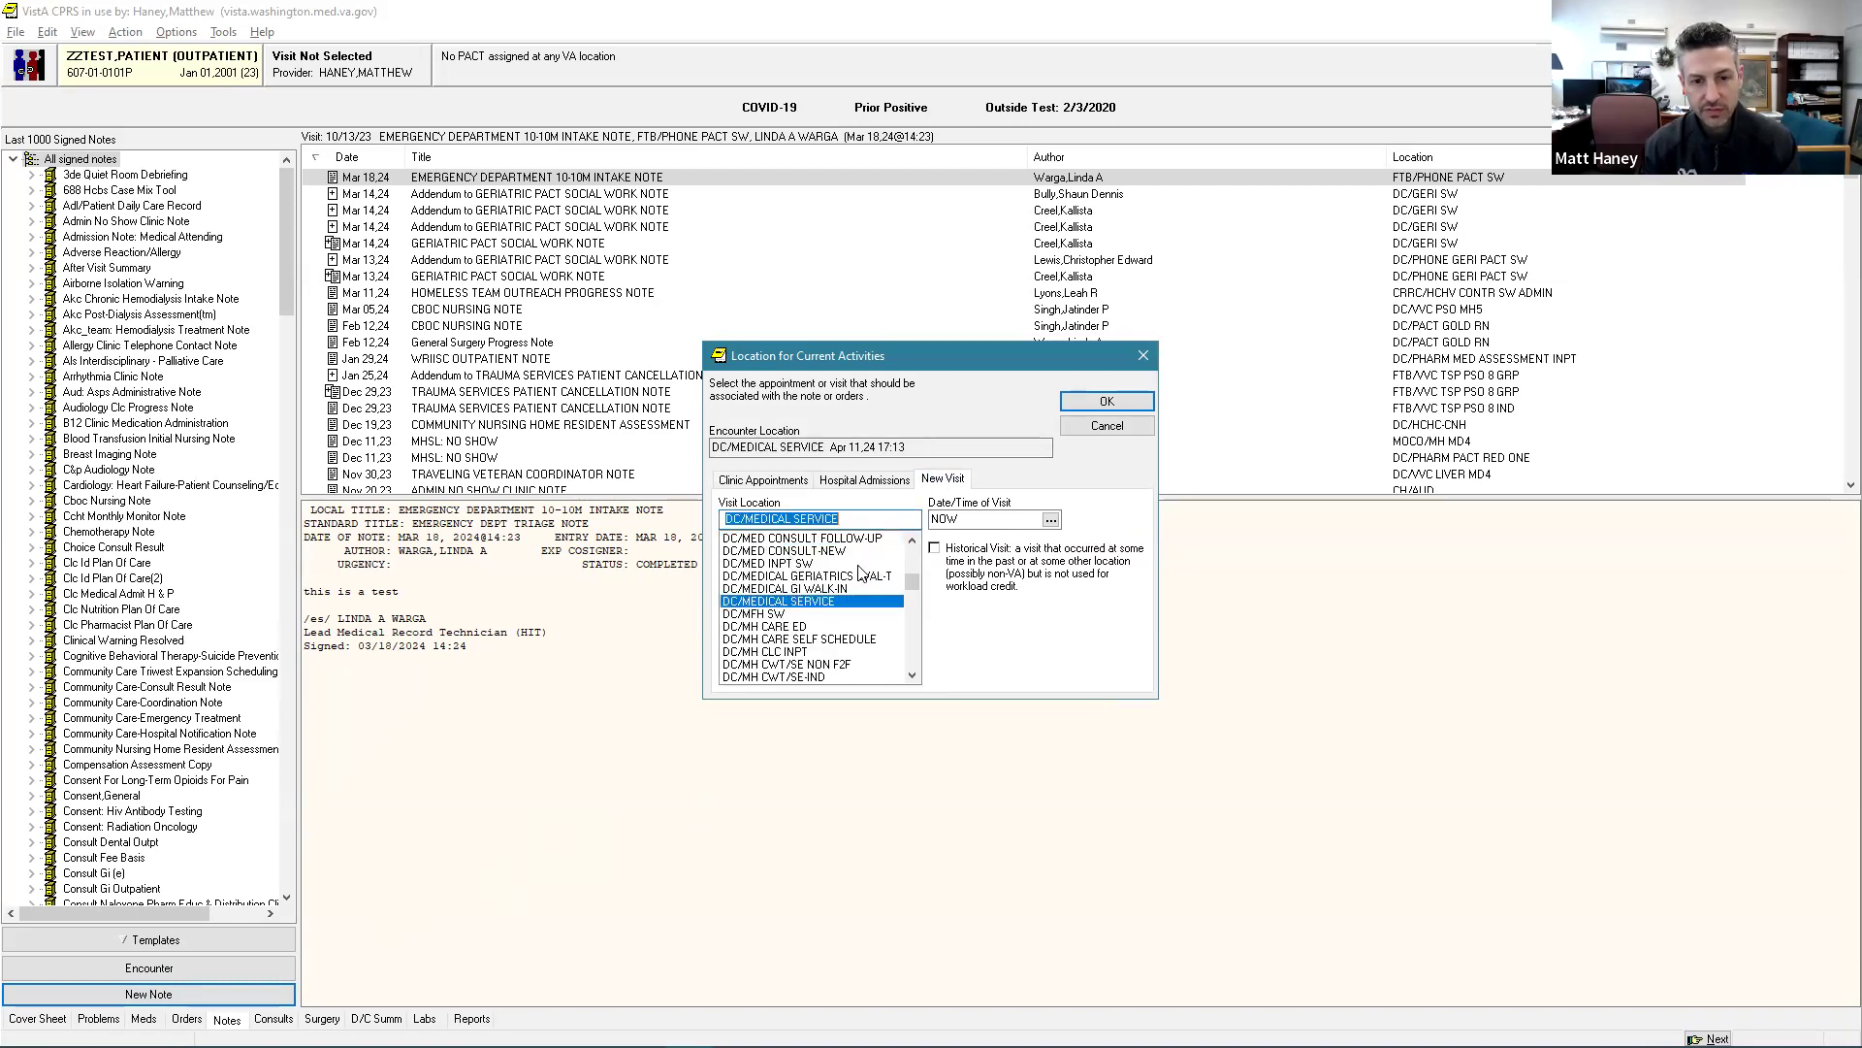
{"action": "left_click", "coordinate": [1107, 401]}
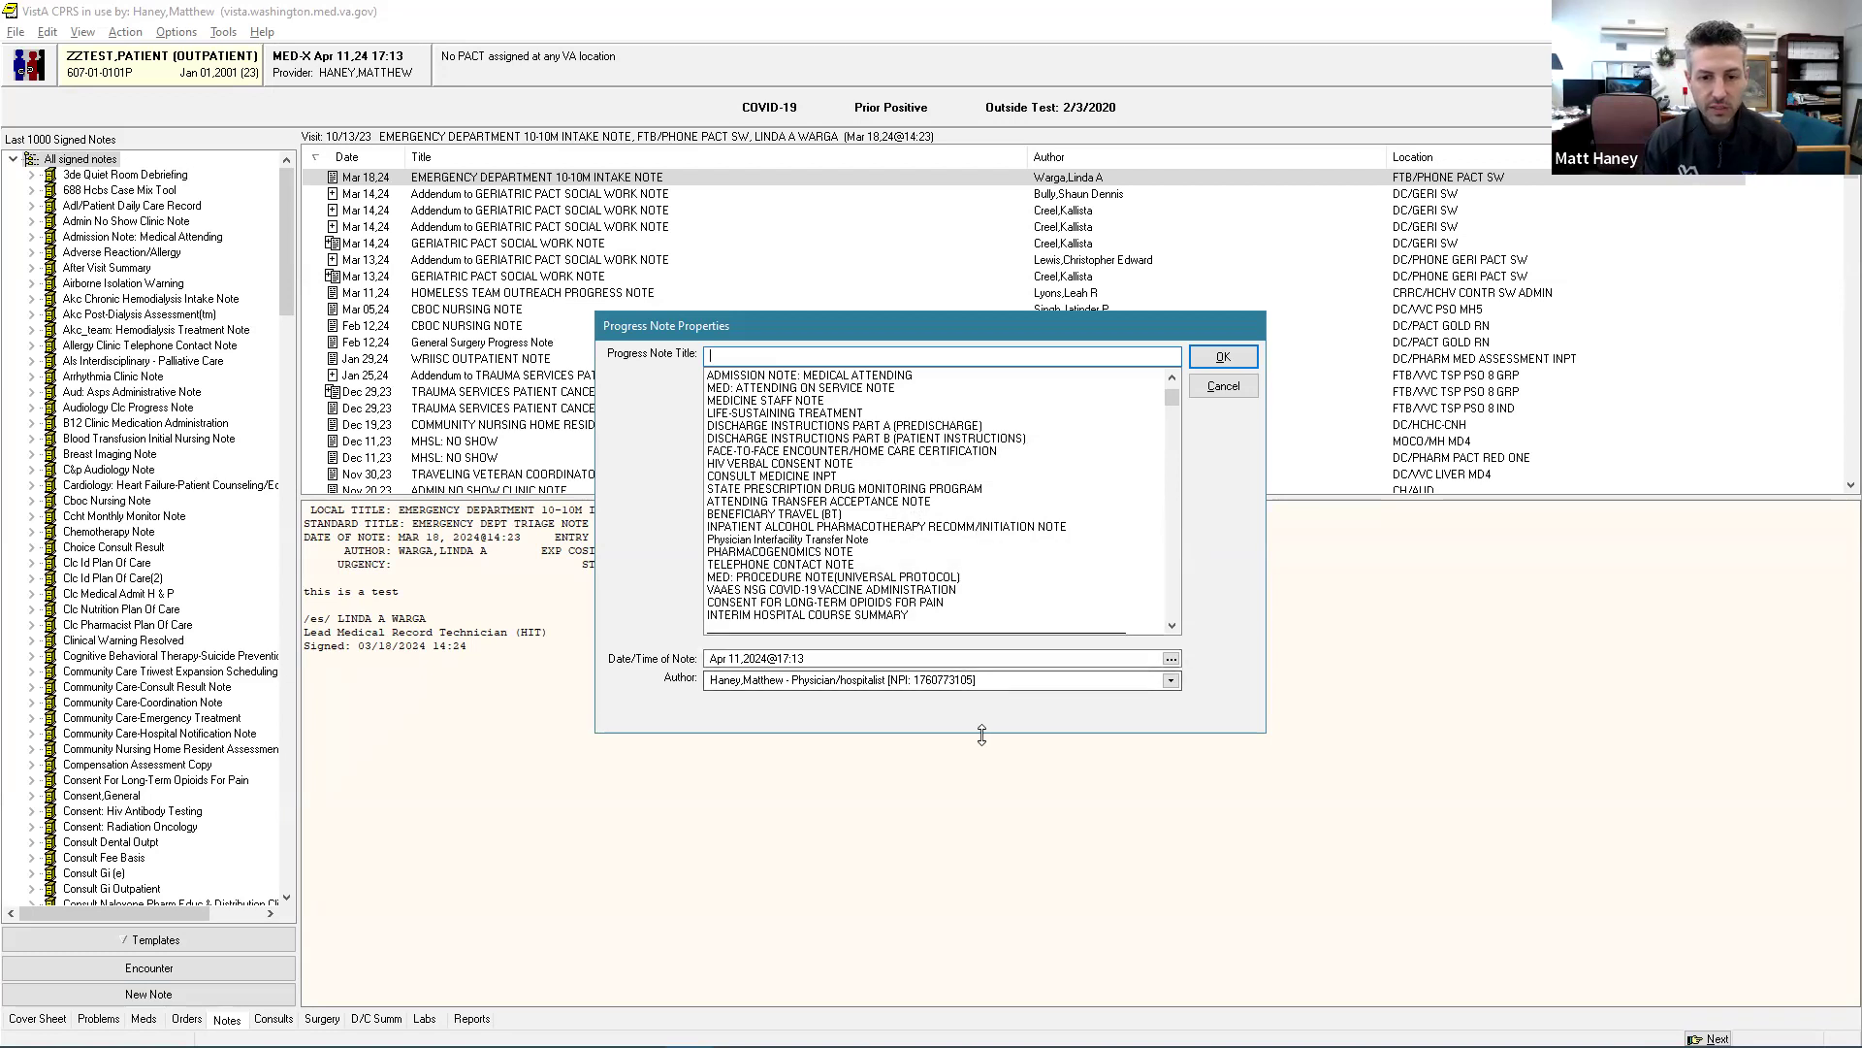
Step: Enlarge the title list, scroll down and create the note titled MED: ADMISSION H&P
{"action": "left_click_drag", "start_coordinate": [983, 734], "coordinate": [983, 899]}
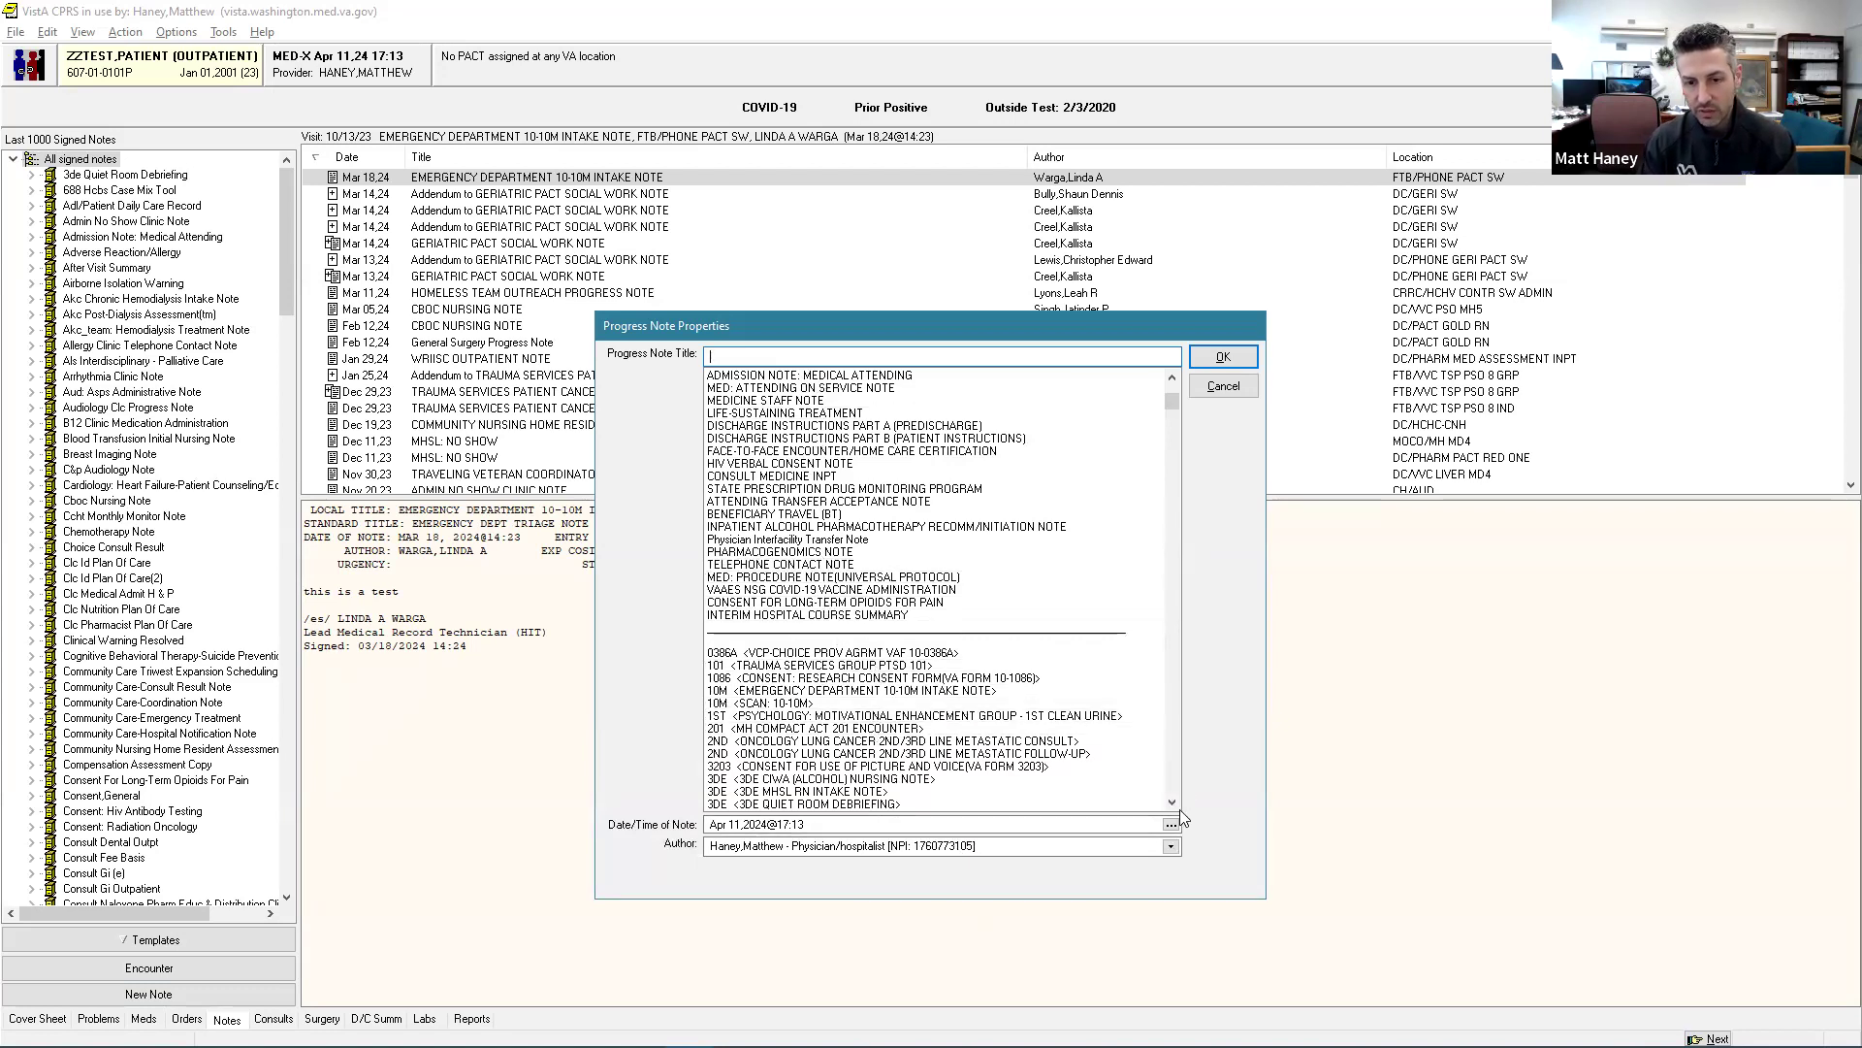
{"action": "left_click", "coordinate": [1172, 803]}
{"action": "left_click_drag", "start_coordinate": [1171, 805], "coordinate": [1172, 805]}
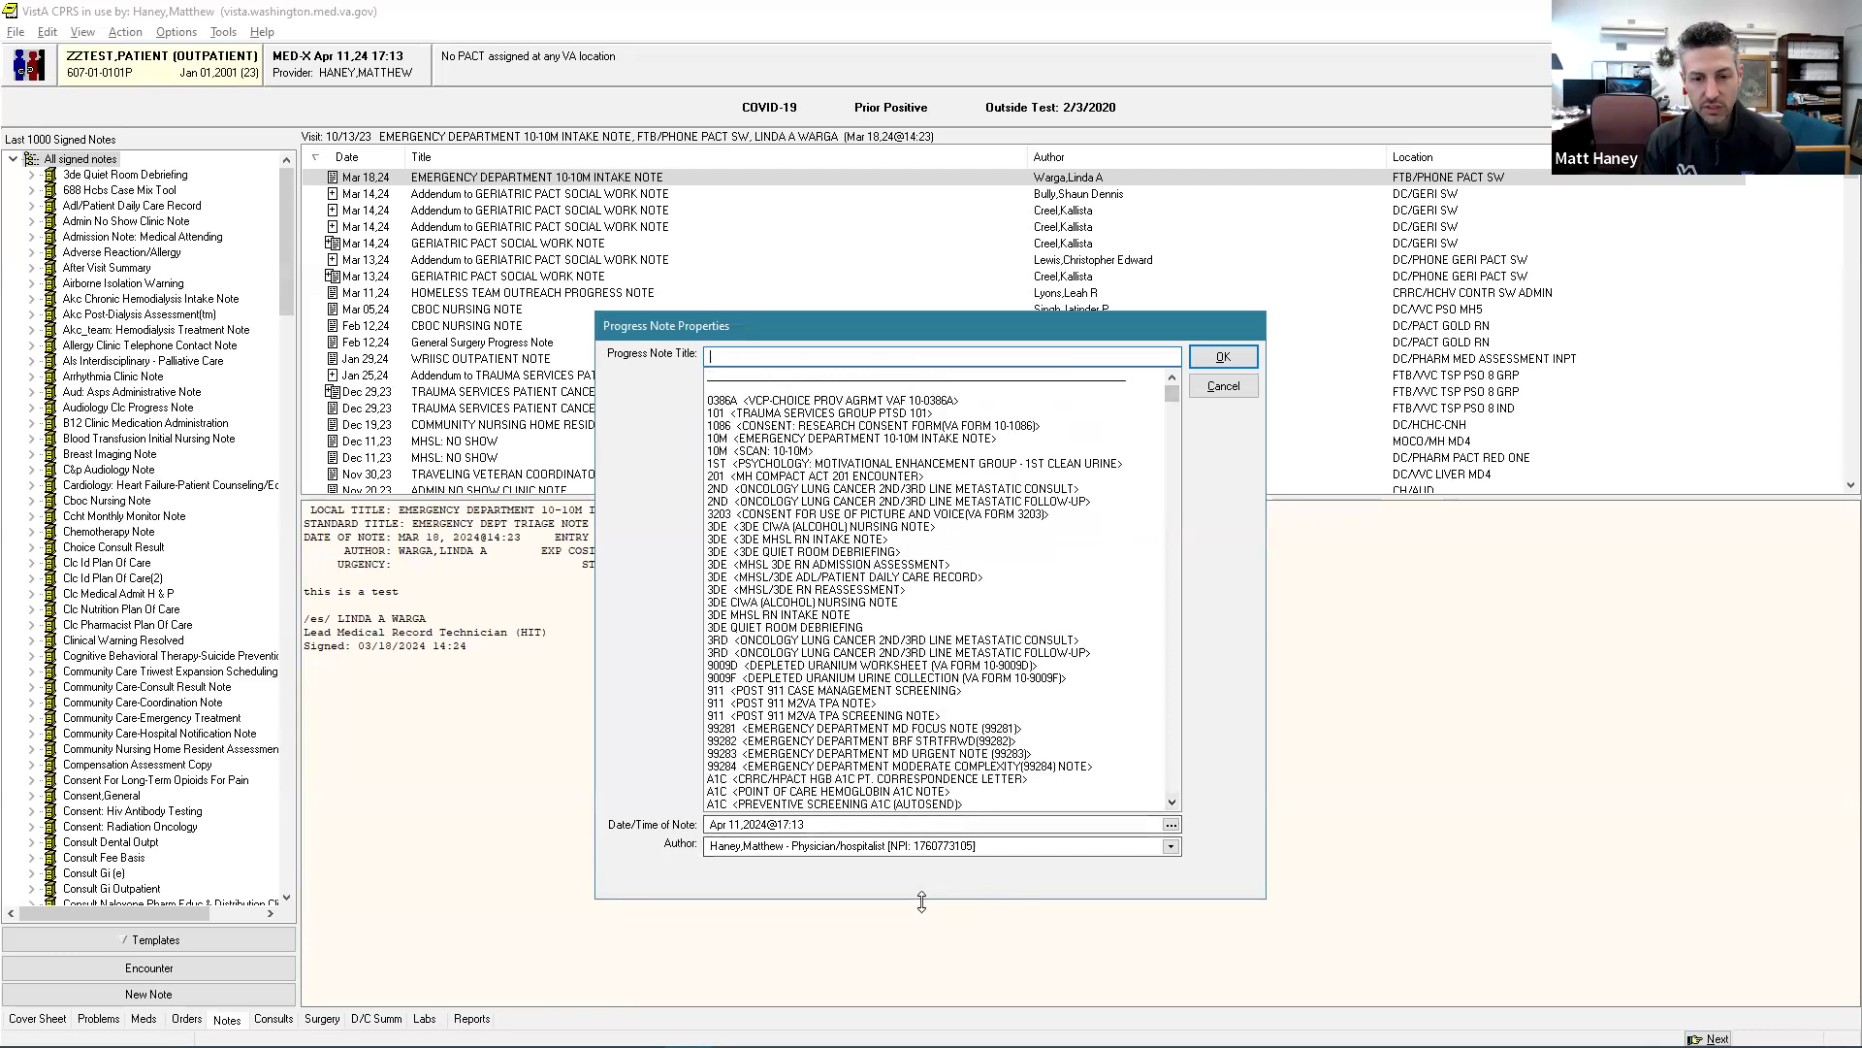
{"action": "left_click_drag", "start_coordinate": [923, 901], "coordinate": [914, 693]}
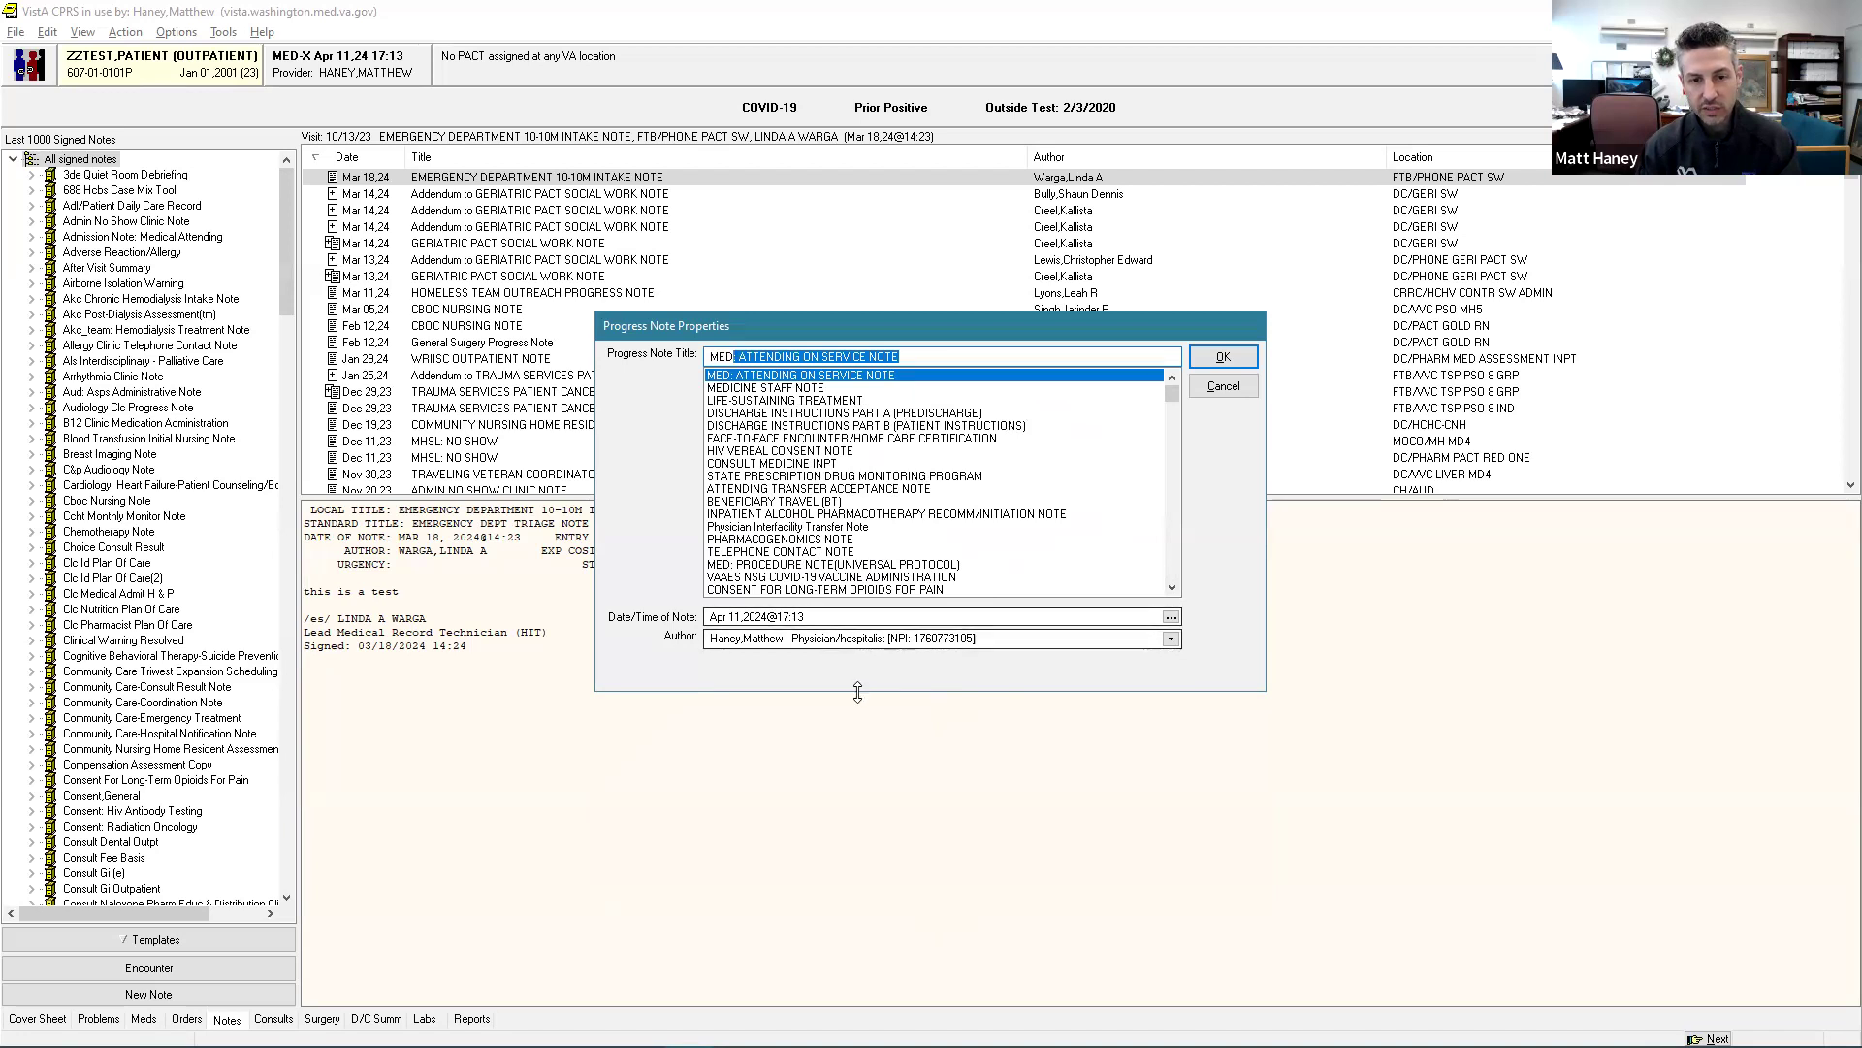
{"action": "left_click_drag", "start_coordinate": [857, 690], "coordinate": [871, 797]}
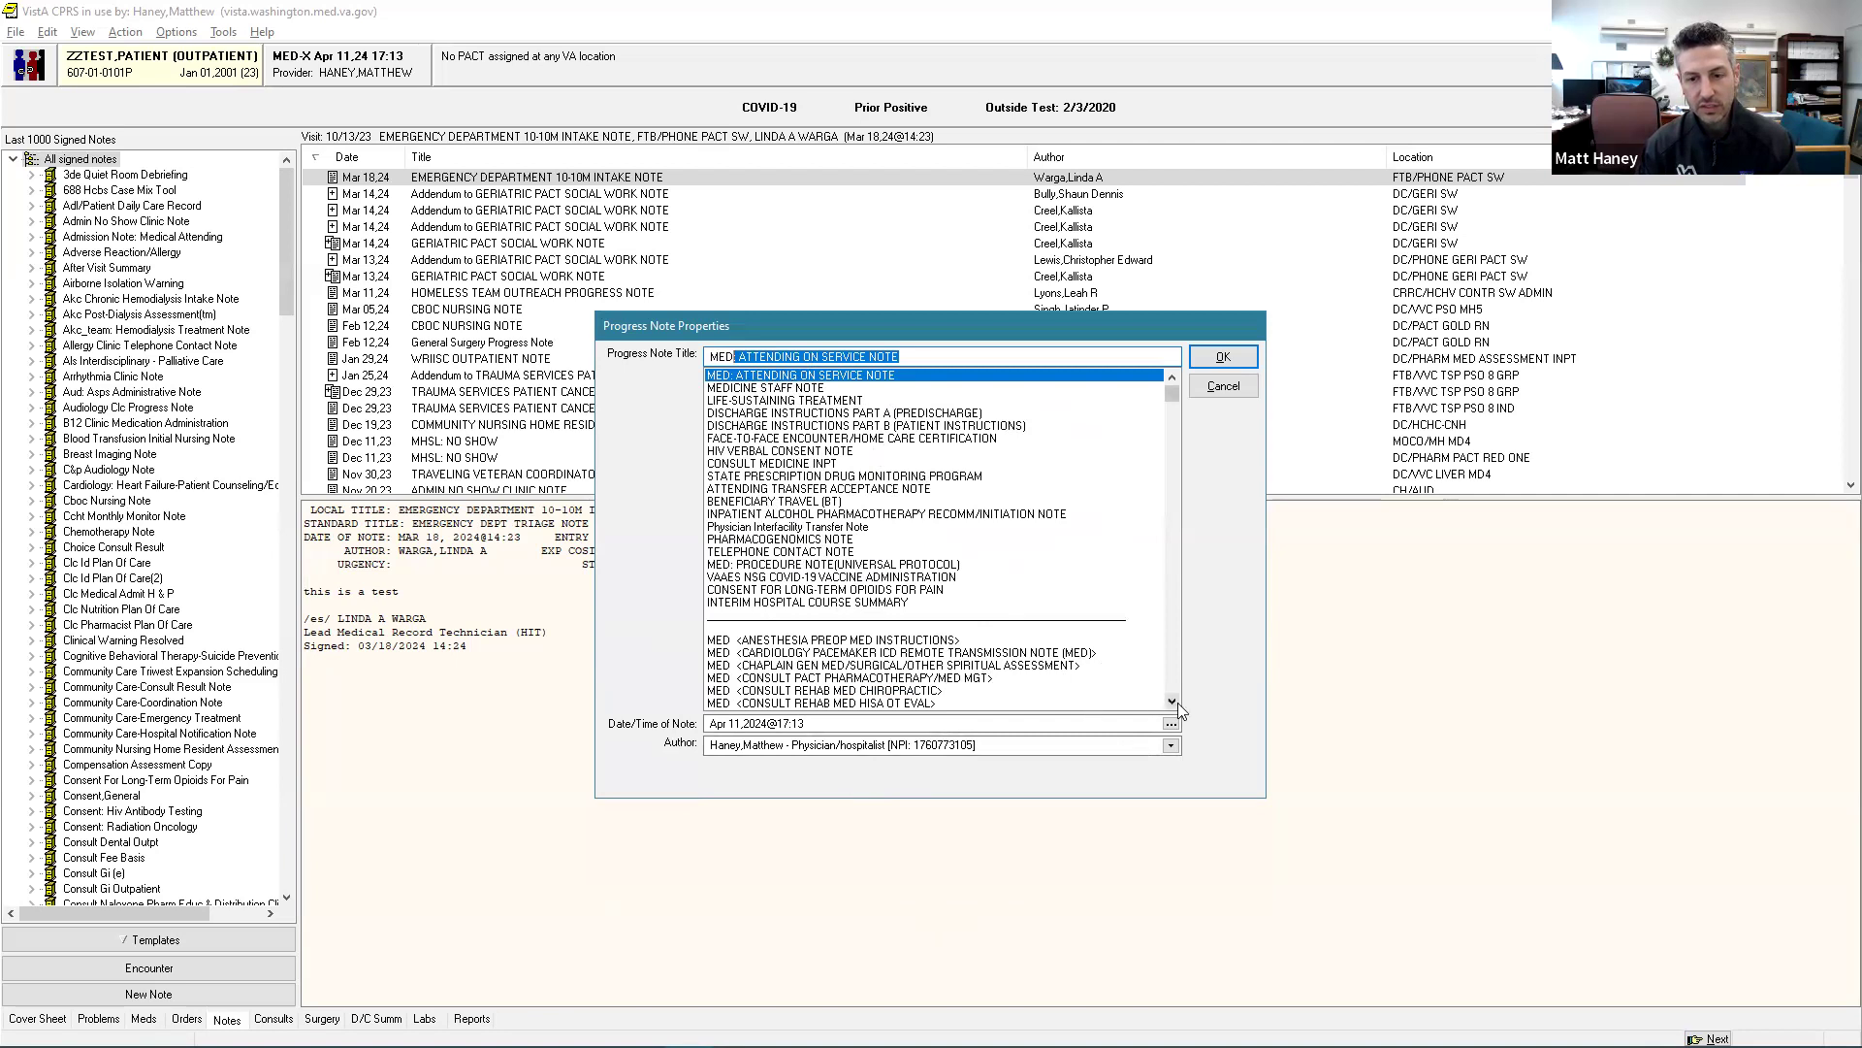
{"action": "scroll", "coordinate": [1175, 704], "scroll_direction": "down", "scroll_amount": 5}
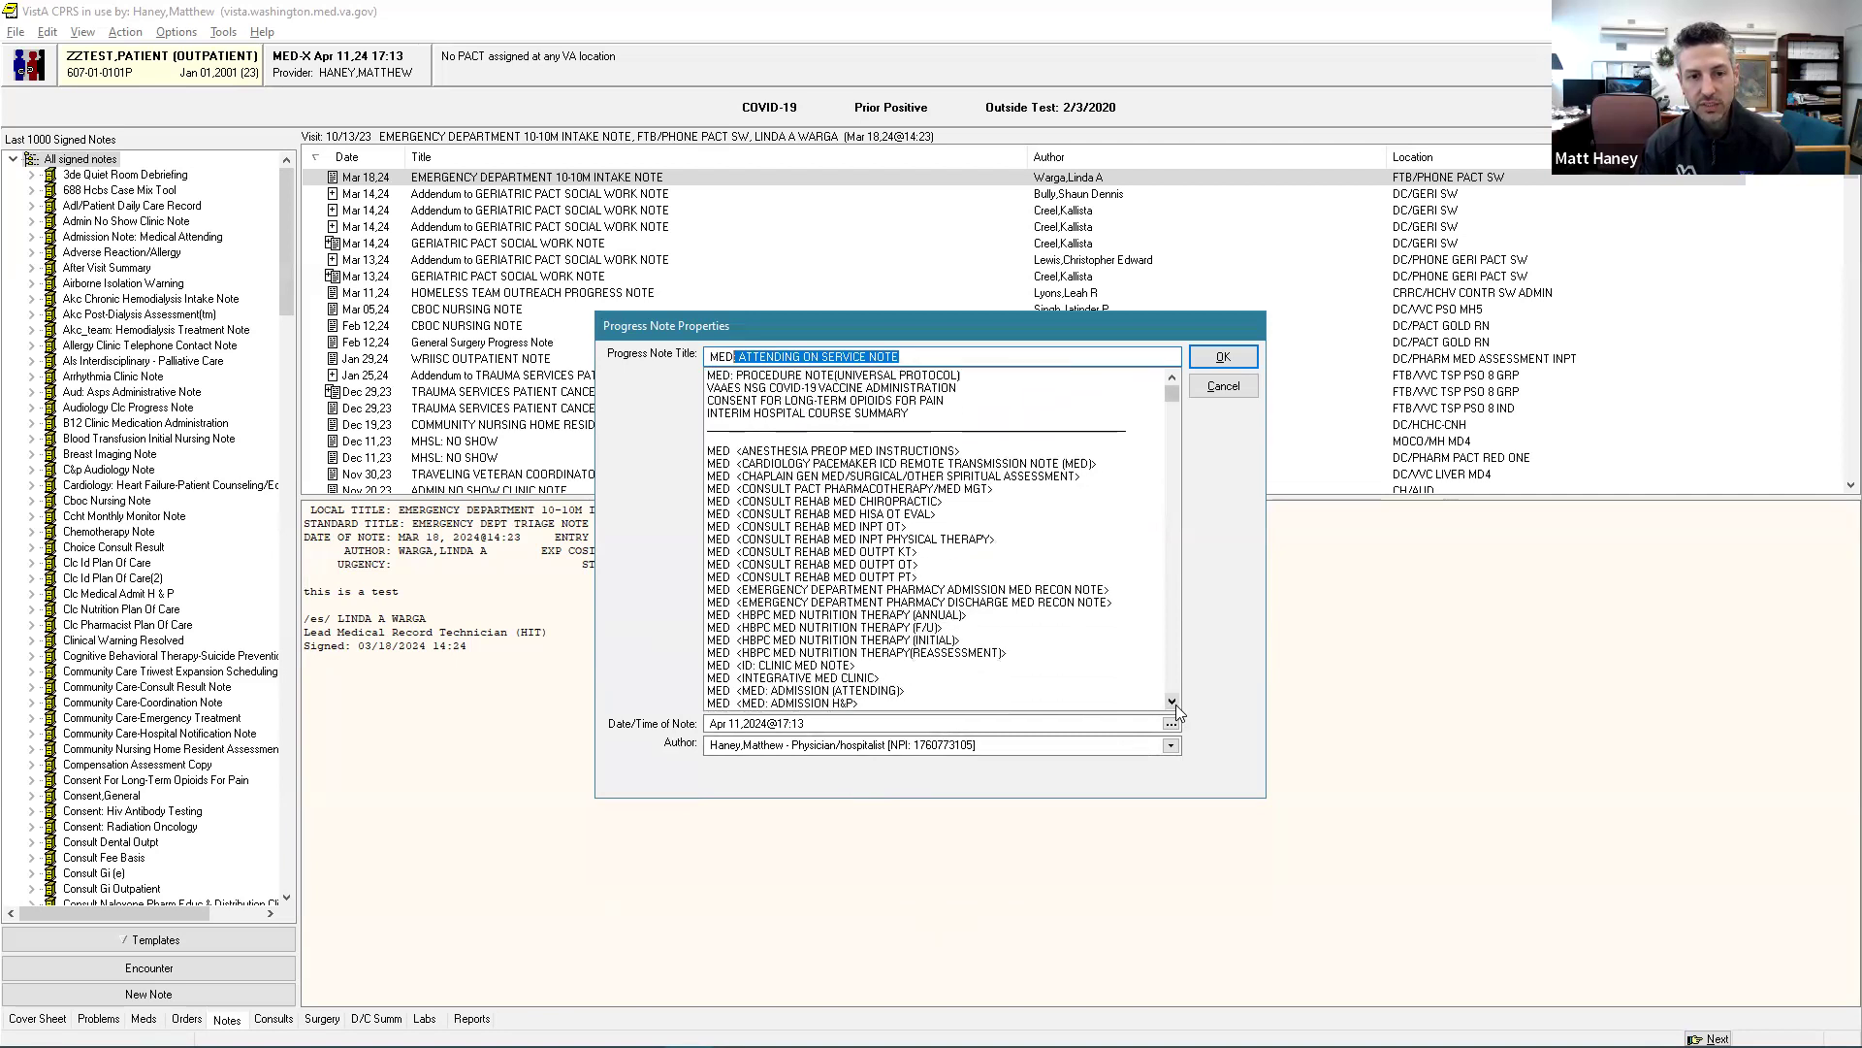
{"action": "scroll", "coordinate": [1176, 704], "scroll_direction": "down", "scroll_amount": 5}
{"action": "left_click", "coordinate": [852, 640]}
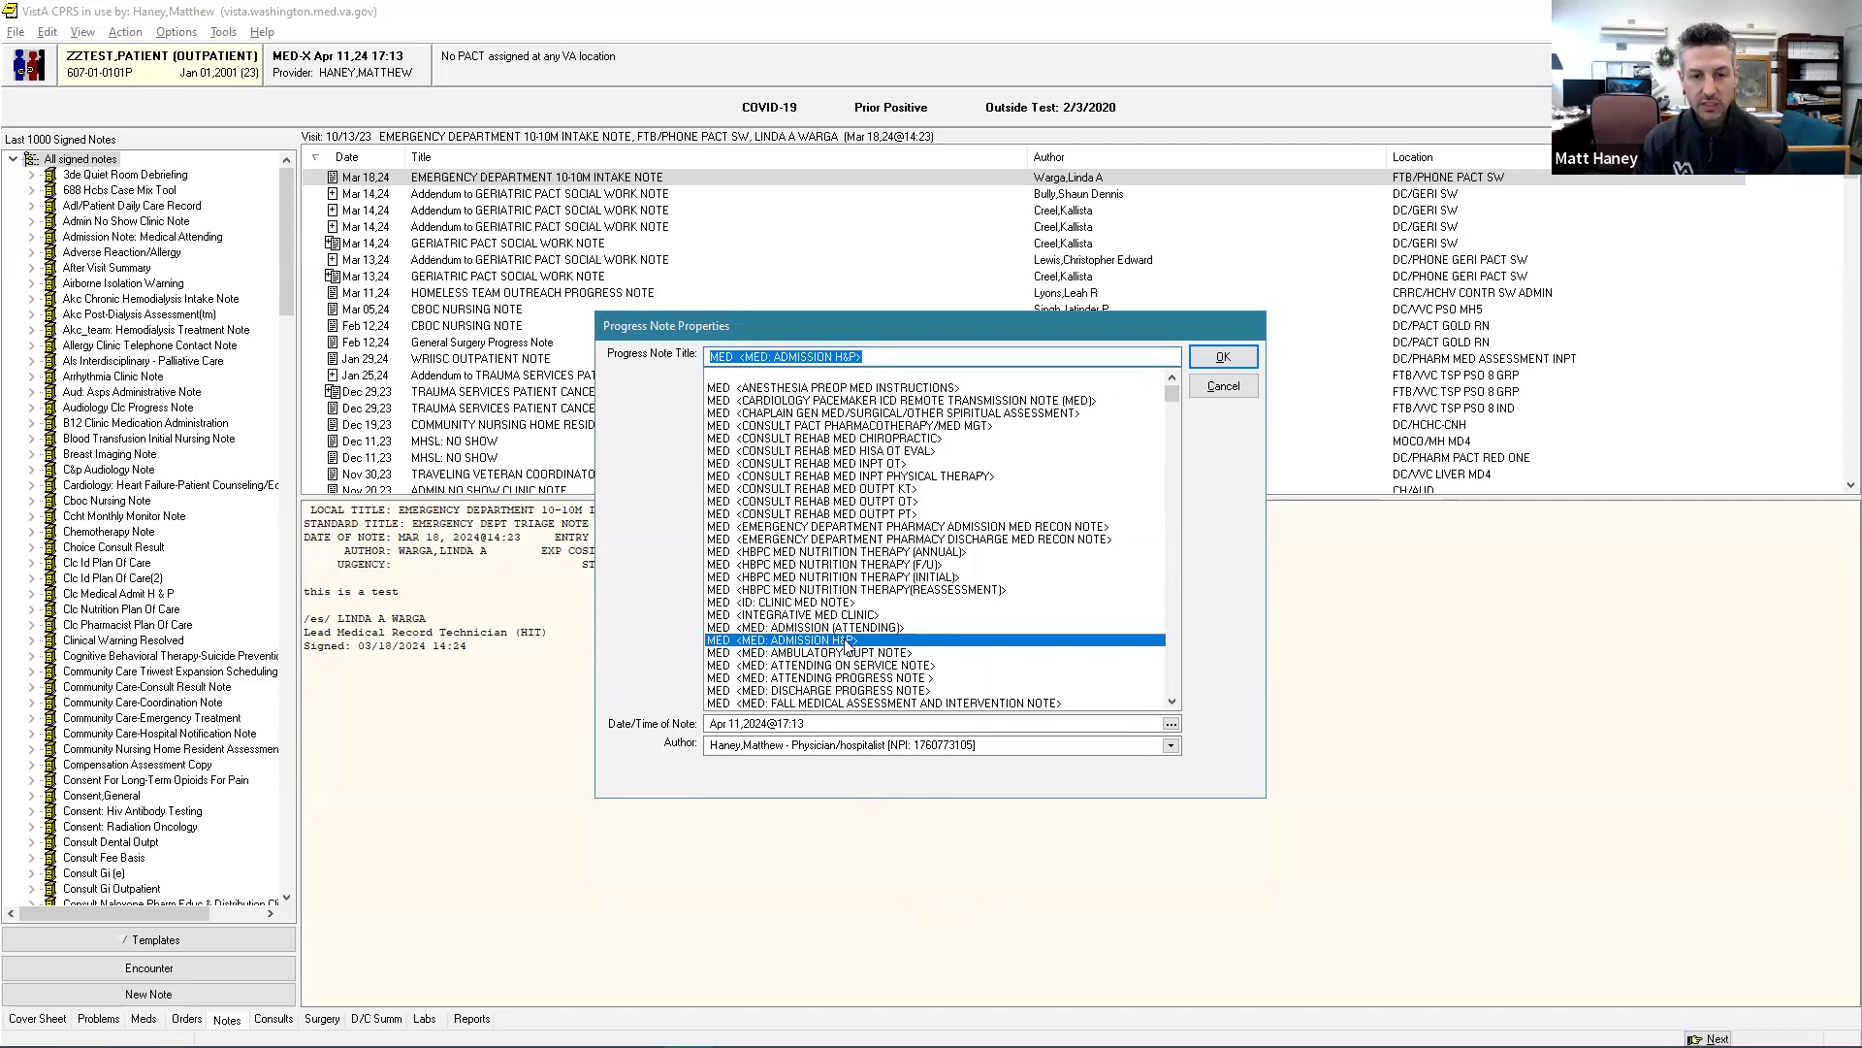
{"action": "left_click", "coordinate": [1221, 359]}
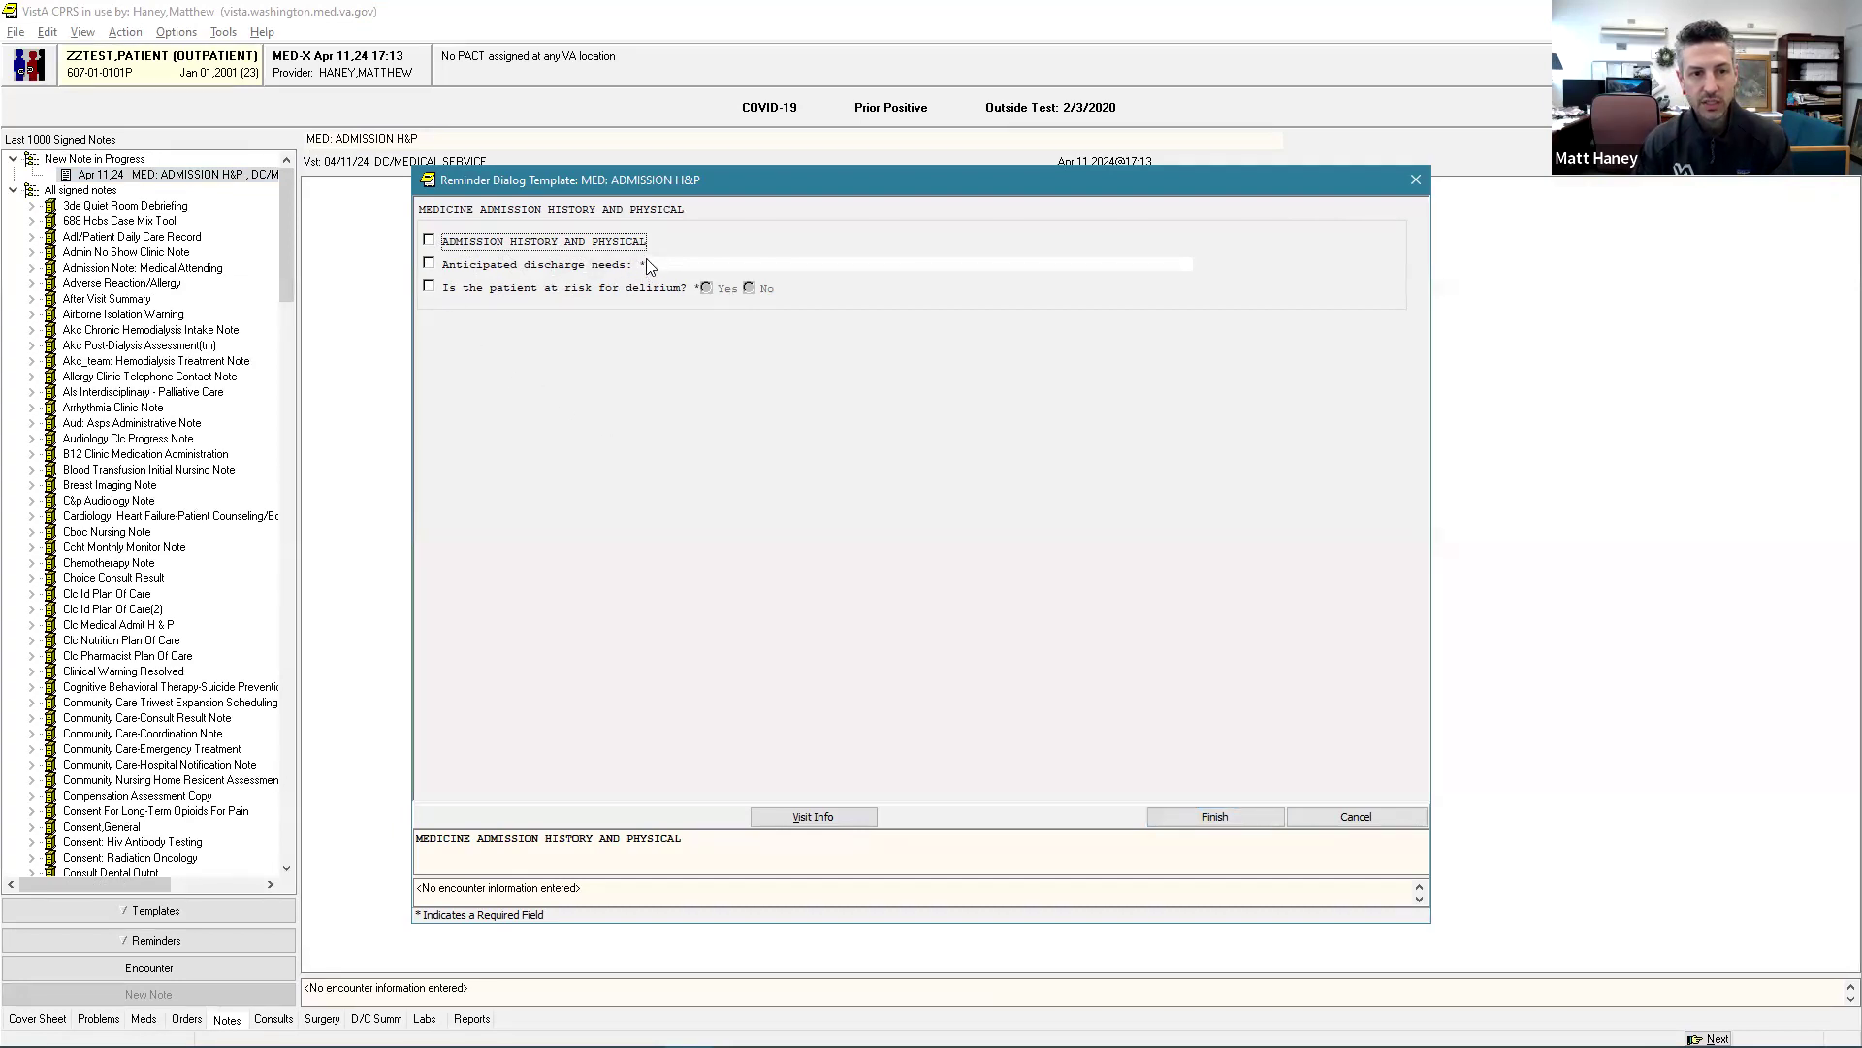
Step: Check Anticipated discharge needs with 'will need home PT/OT', leaving the delirium risk question unchecked
{"action": "left_click", "coordinate": [429, 264]}
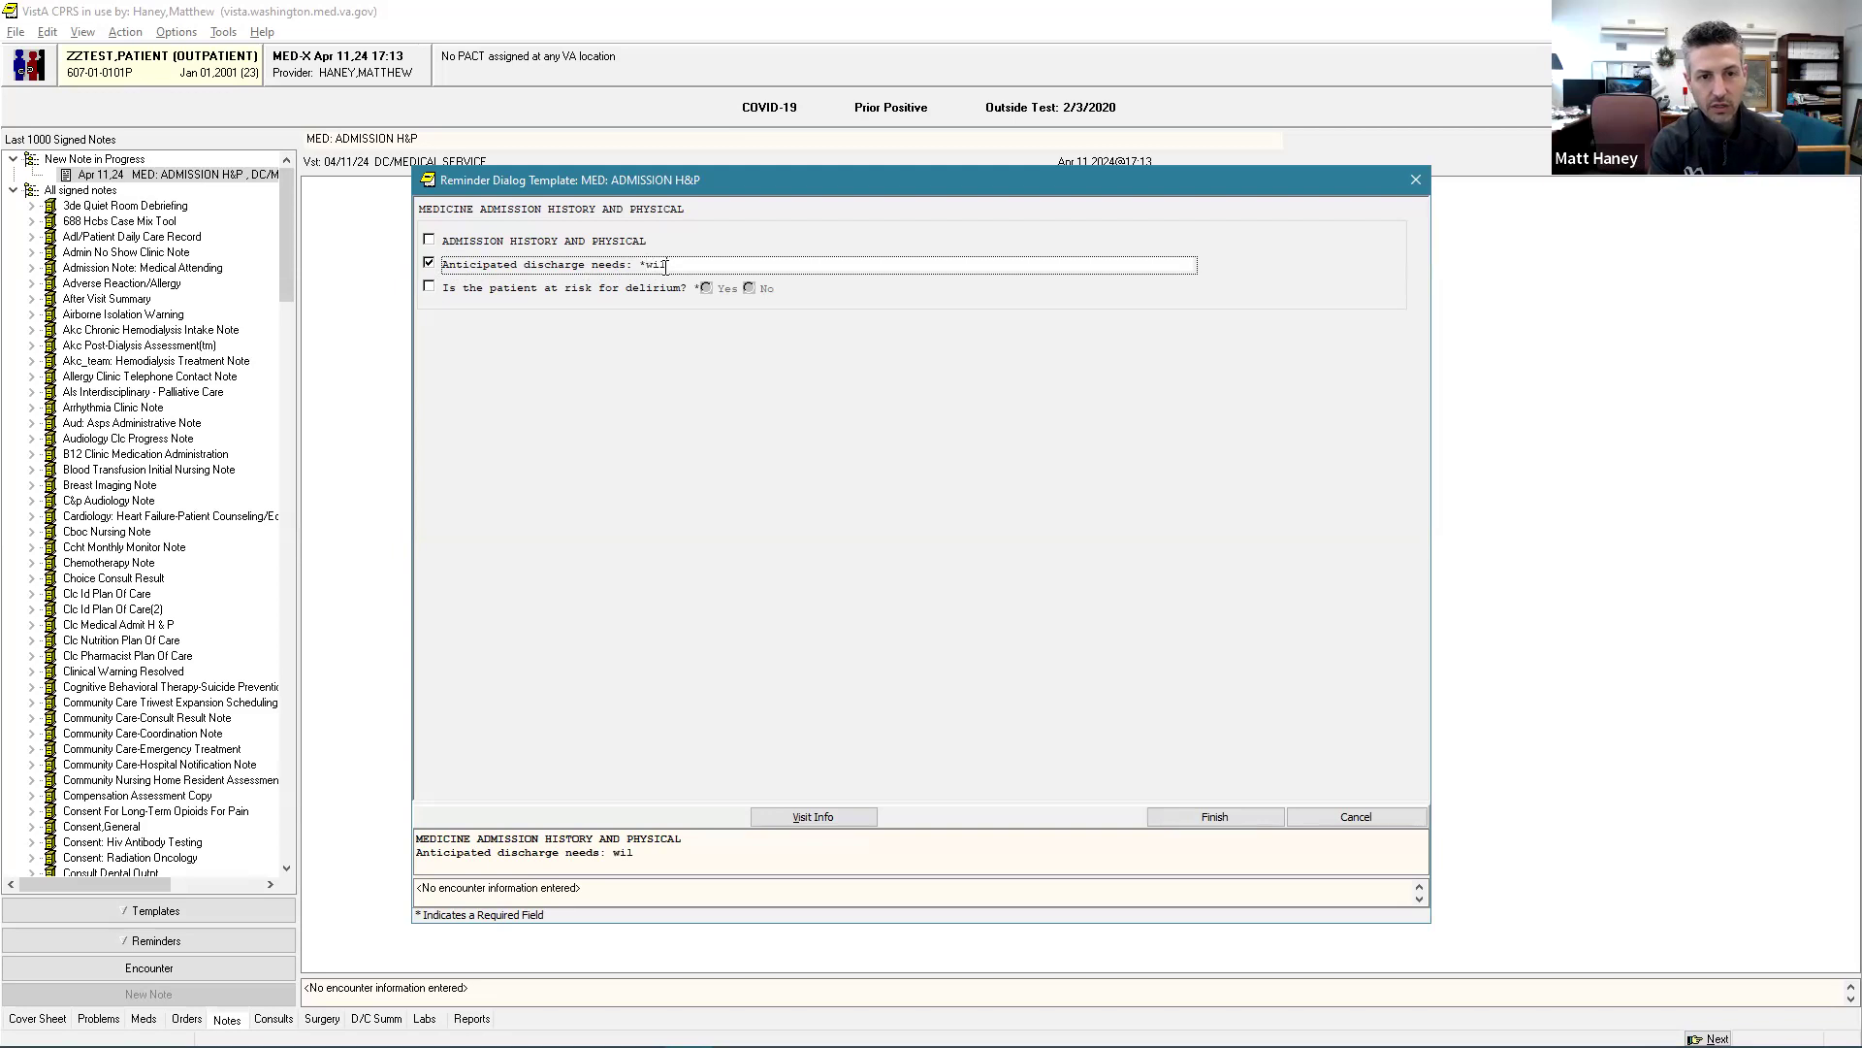
{"action": "type", "text": "will "}
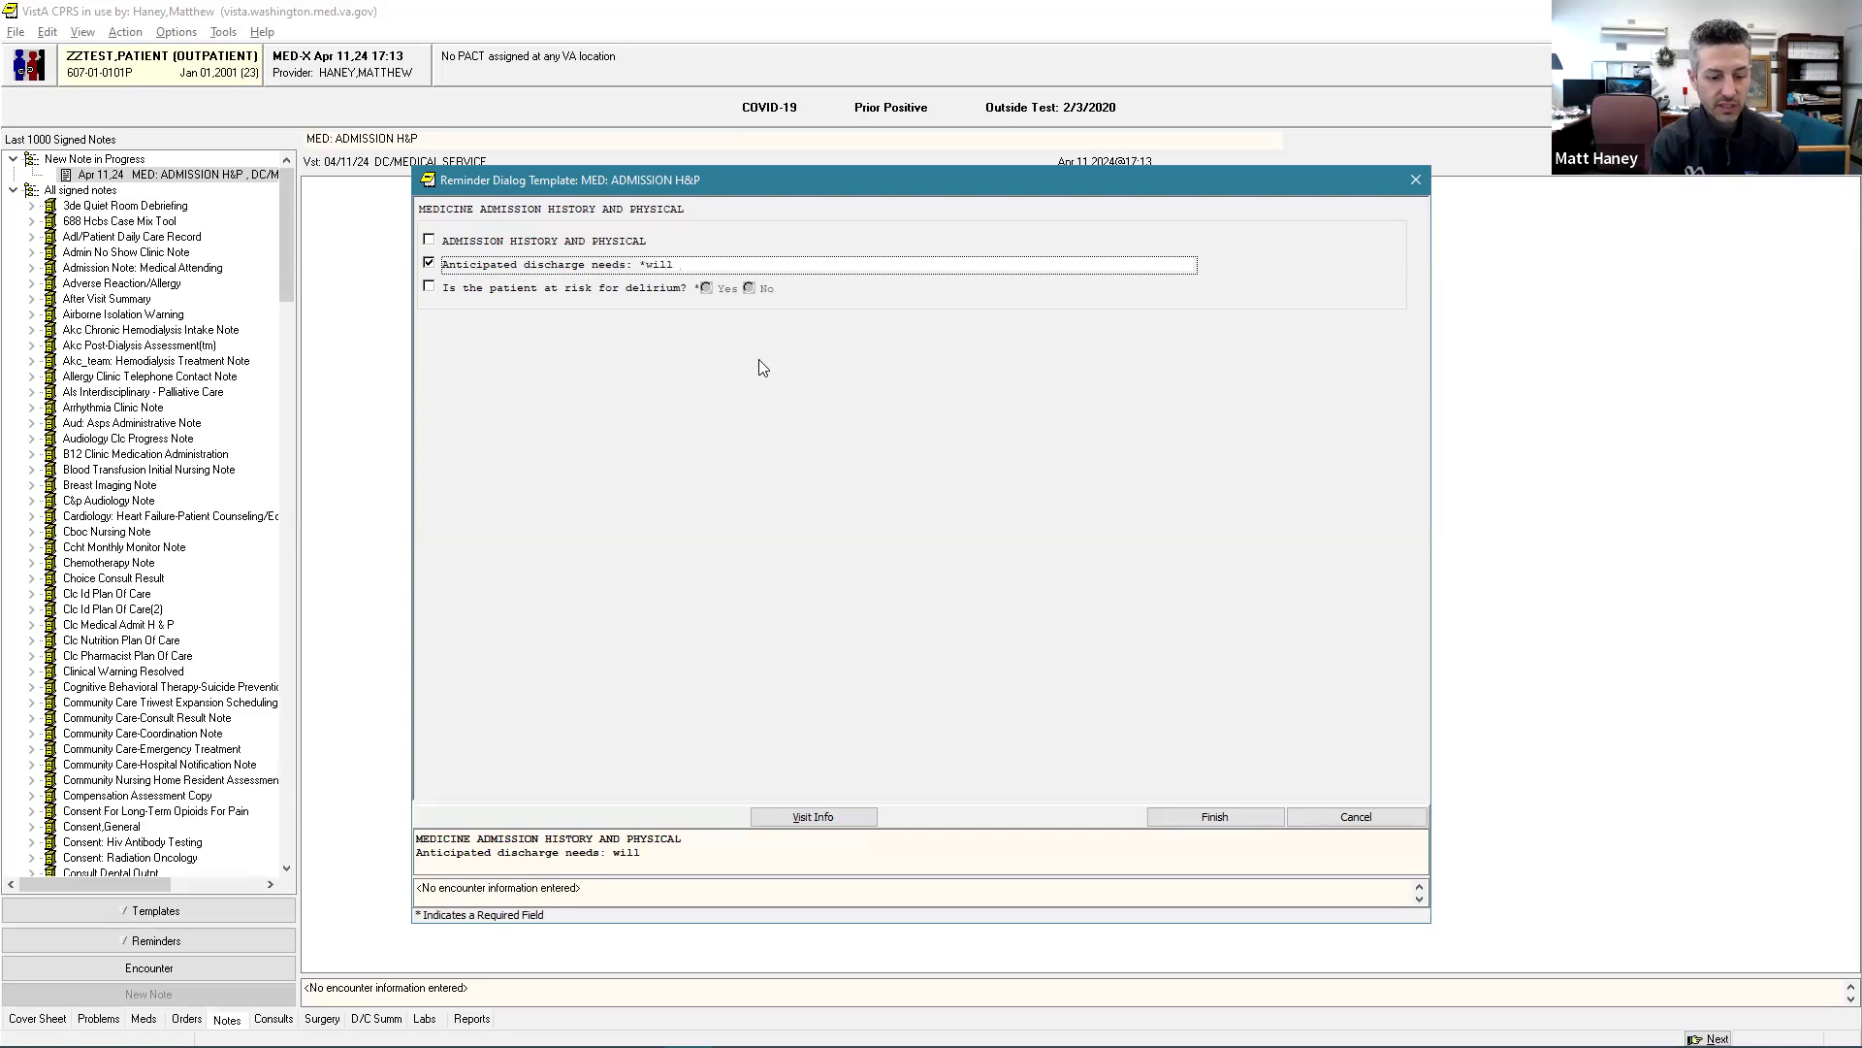
{"action": "type", "text": "need home PT/OT"}
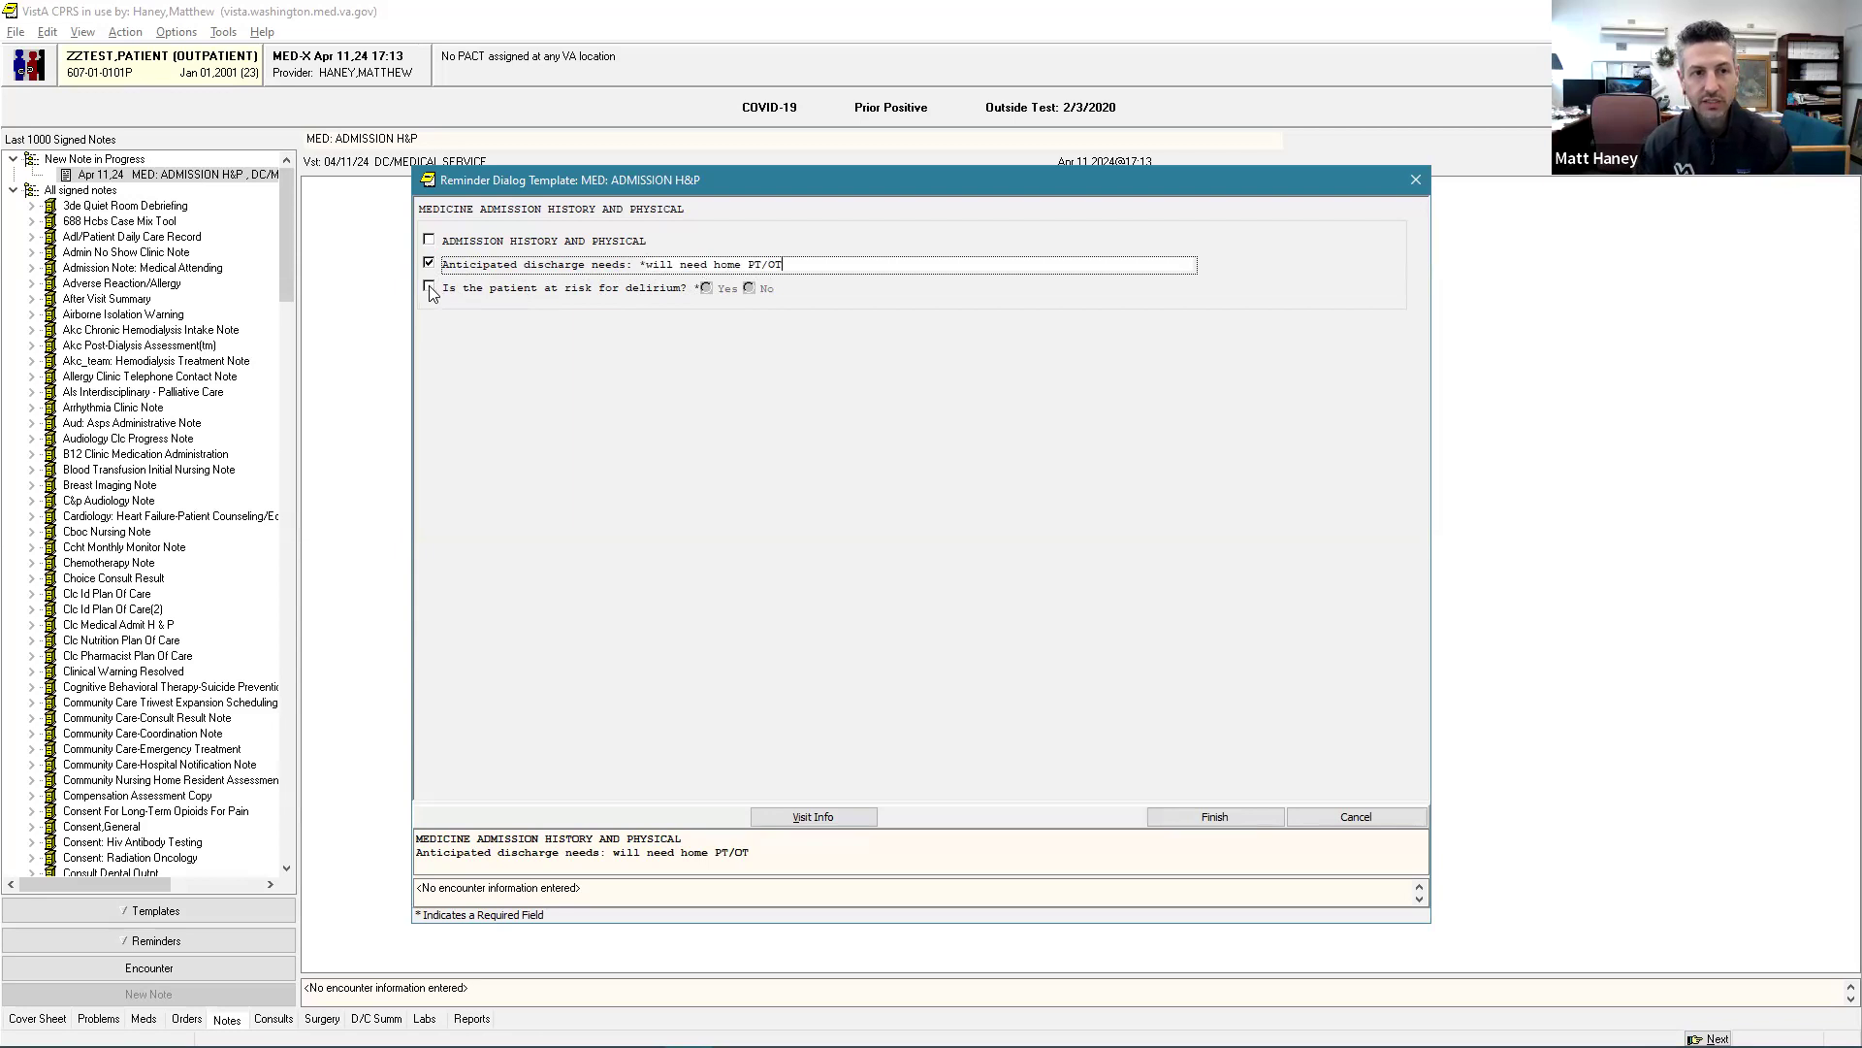
{"action": "left_click", "coordinate": [429, 289]}
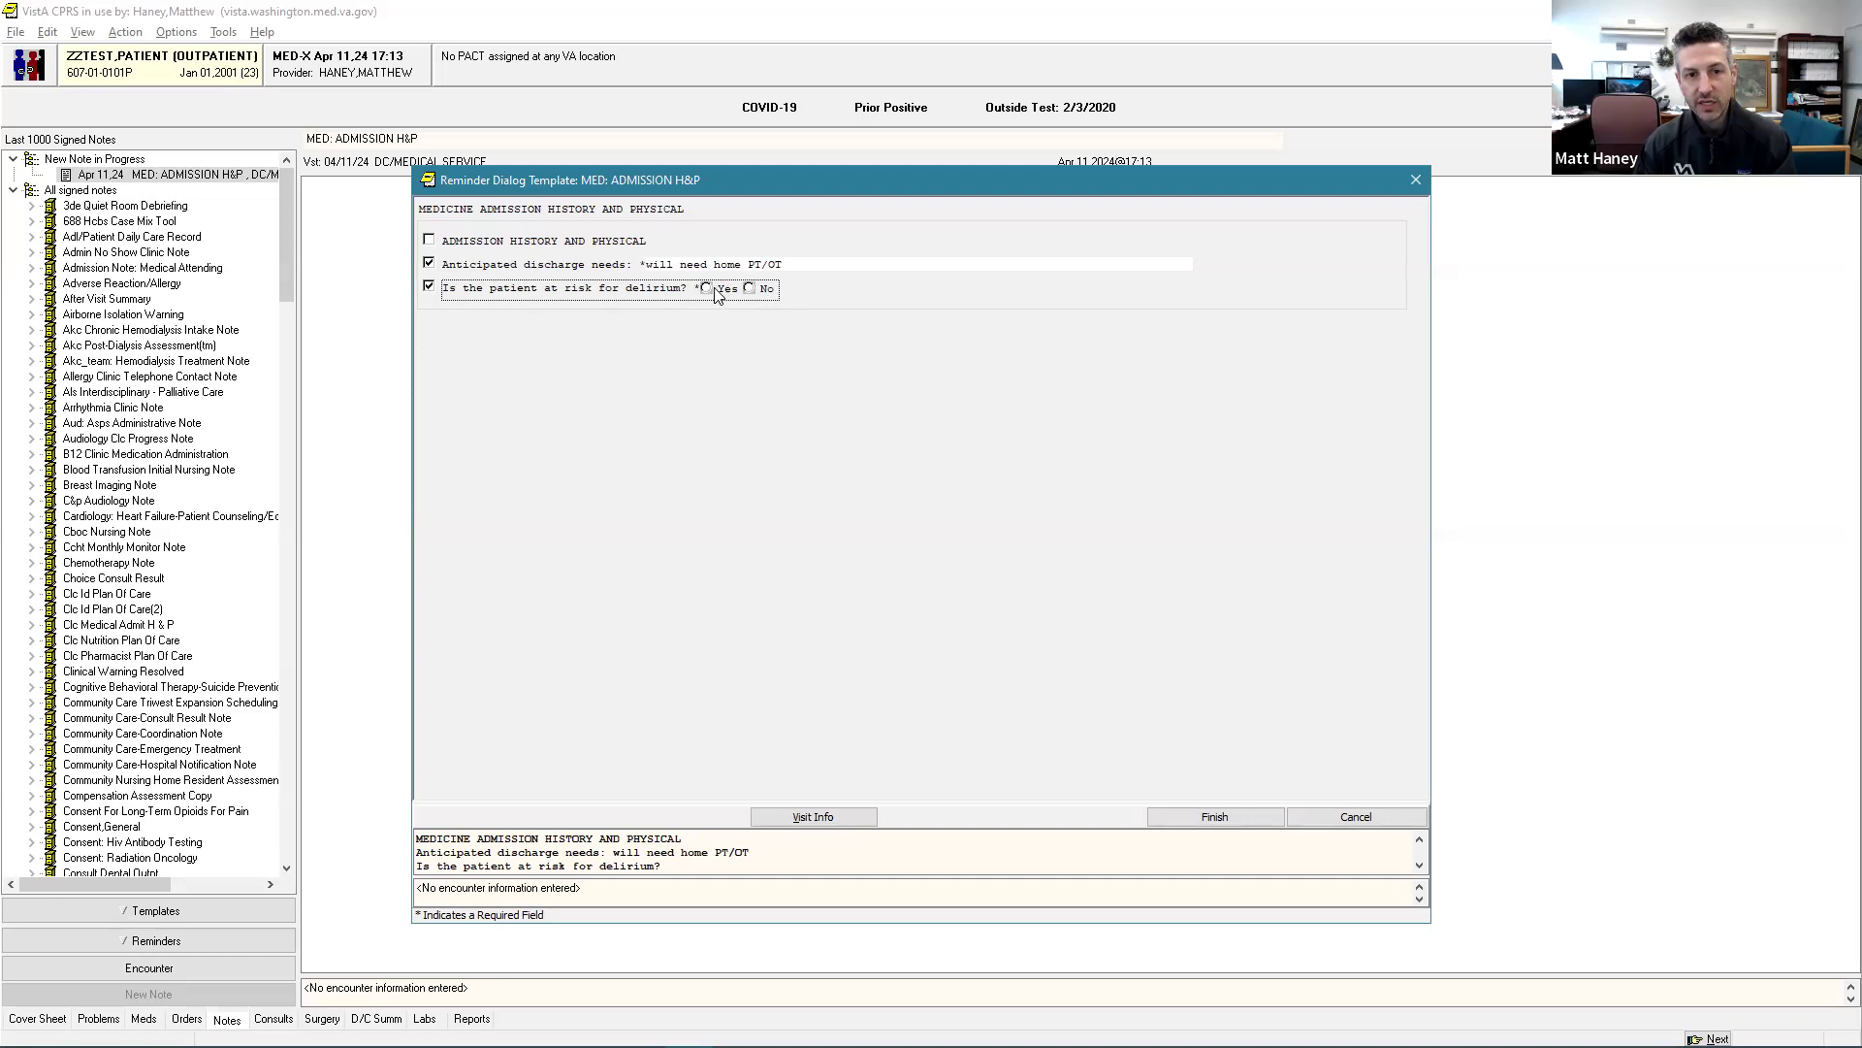
{"action": "left_click", "coordinate": [428, 288]}
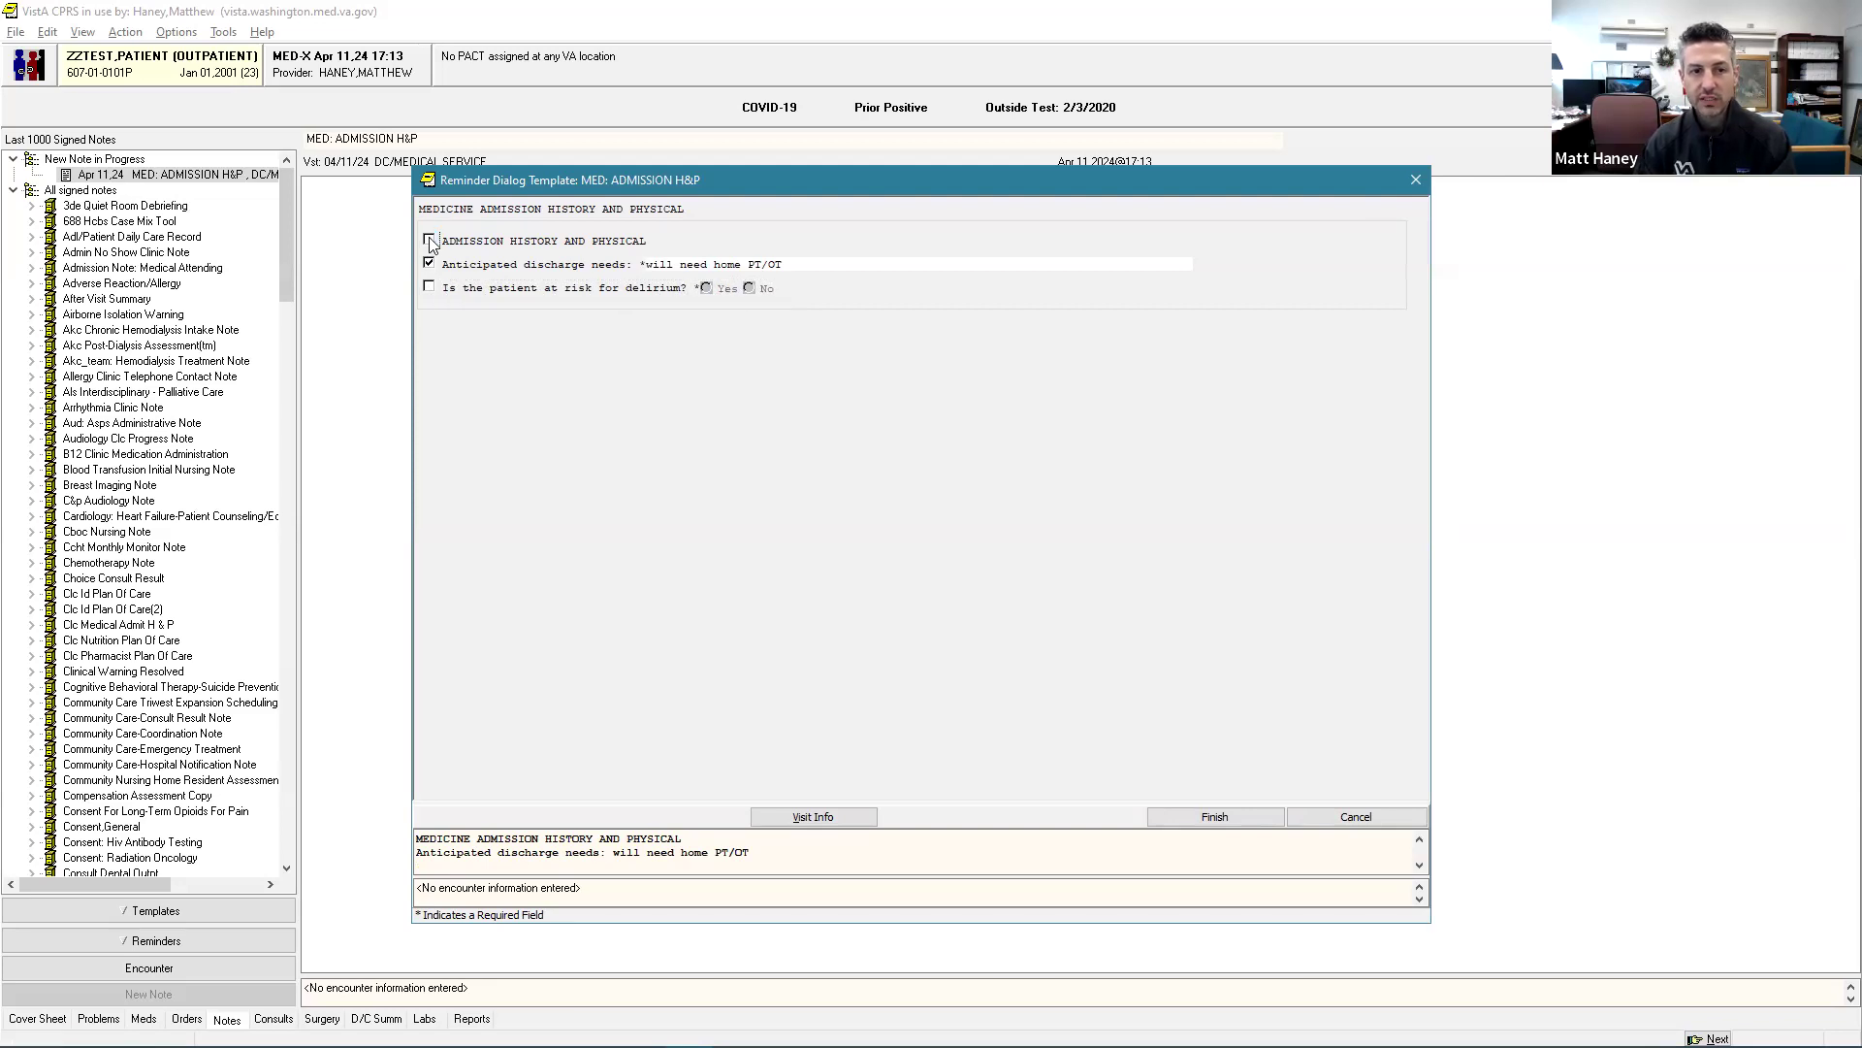
Step: Expand the full ADMISSION HISTORY AND PHYSICAL sections of the template
{"action": "left_click", "coordinate": [430, 241]}
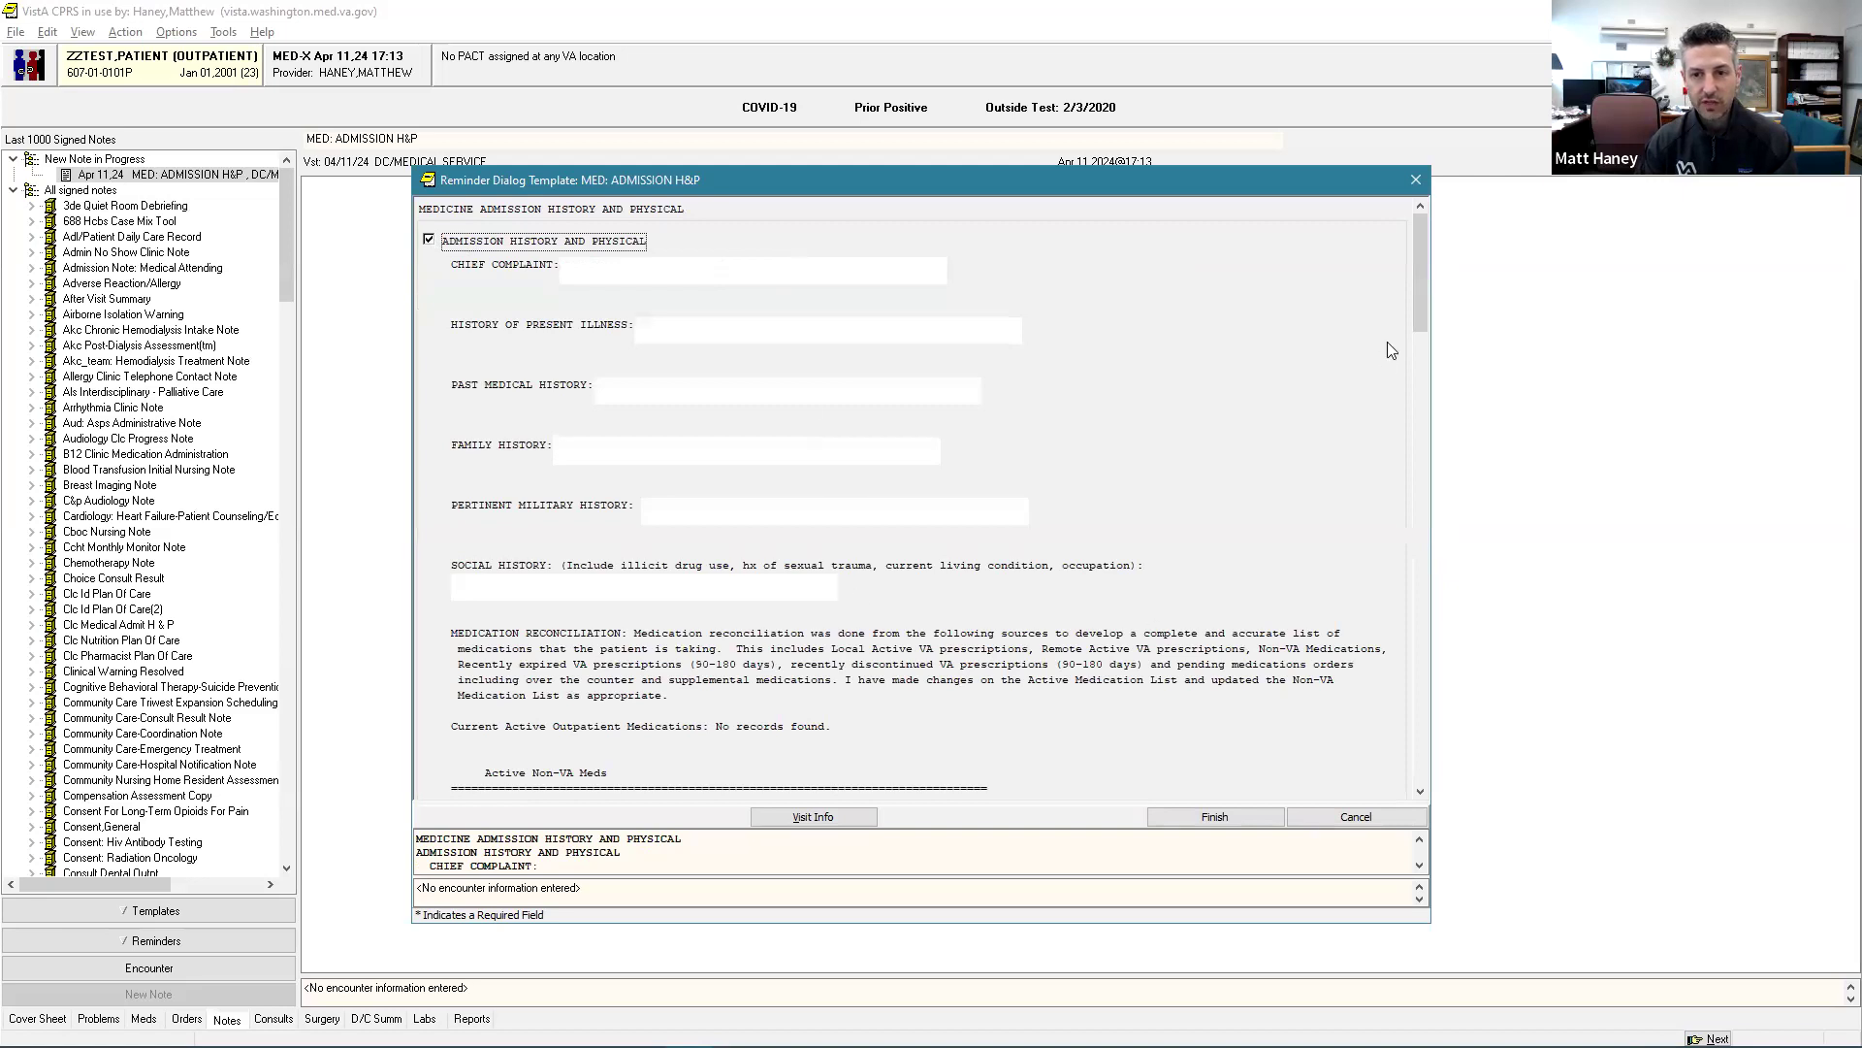
{"action": "left_click_drag", "start_coordinate": [1419, 291], "coordinate": [1438, 720]}
{"action": "left_click_drag", "start_coordinate": [954, 737], "coordinate": [703, 743]}
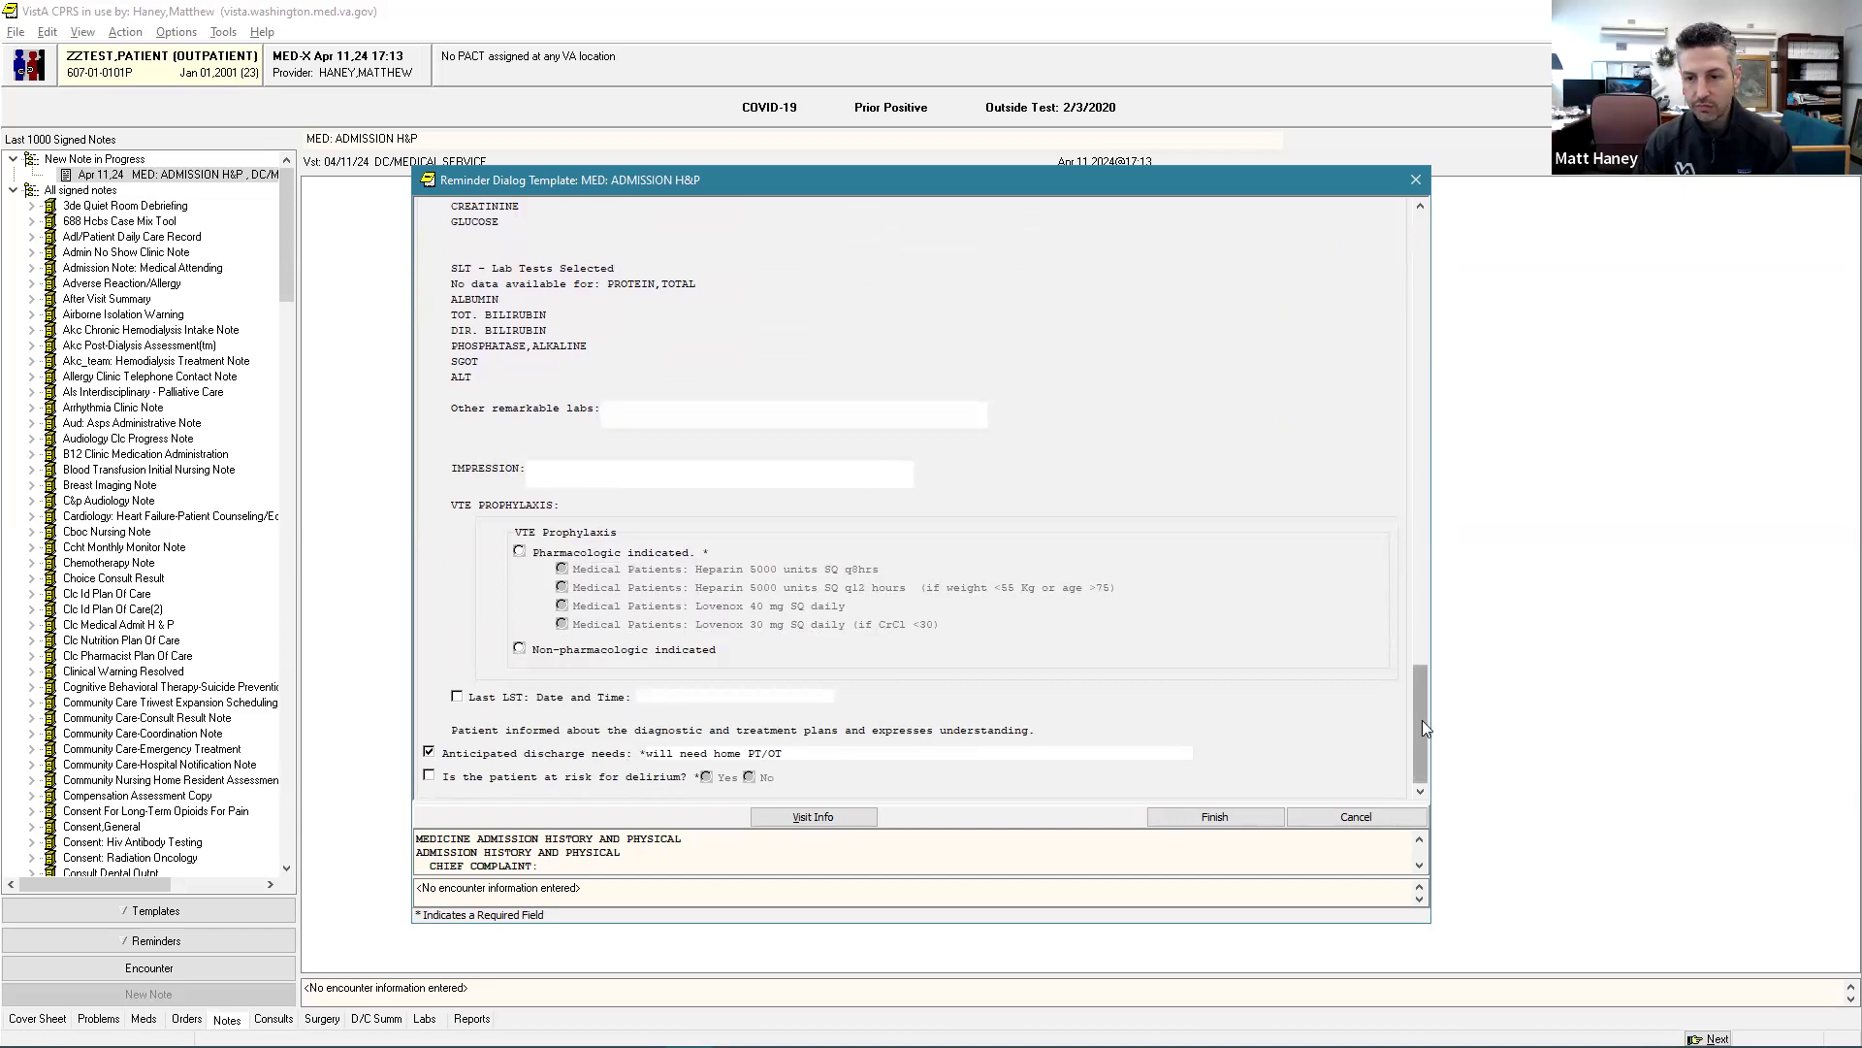
{"action": "left_click_drag", "start_coordinate": [1422, 720], "coordinate": [1036, 242]}
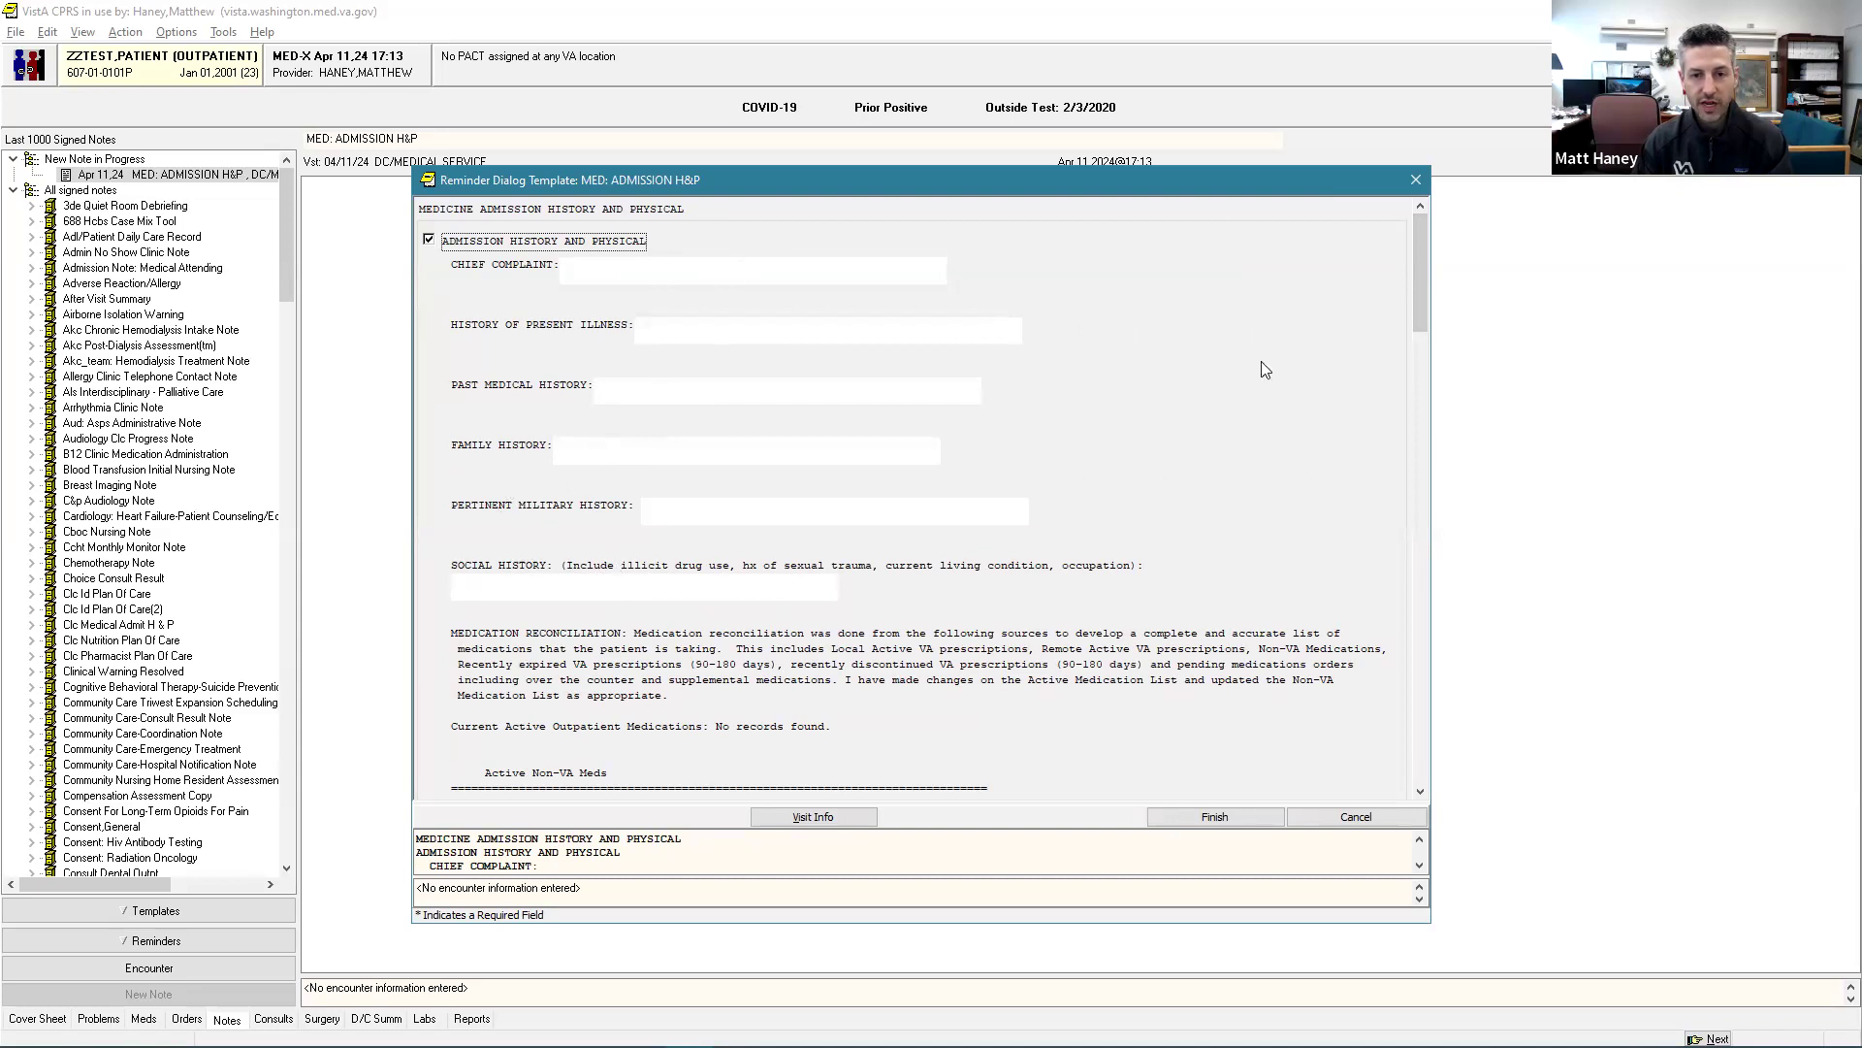
{"action": "left_click_drag", "start_coordinate": [1424, 256], "coordinate": [1420, 318]}
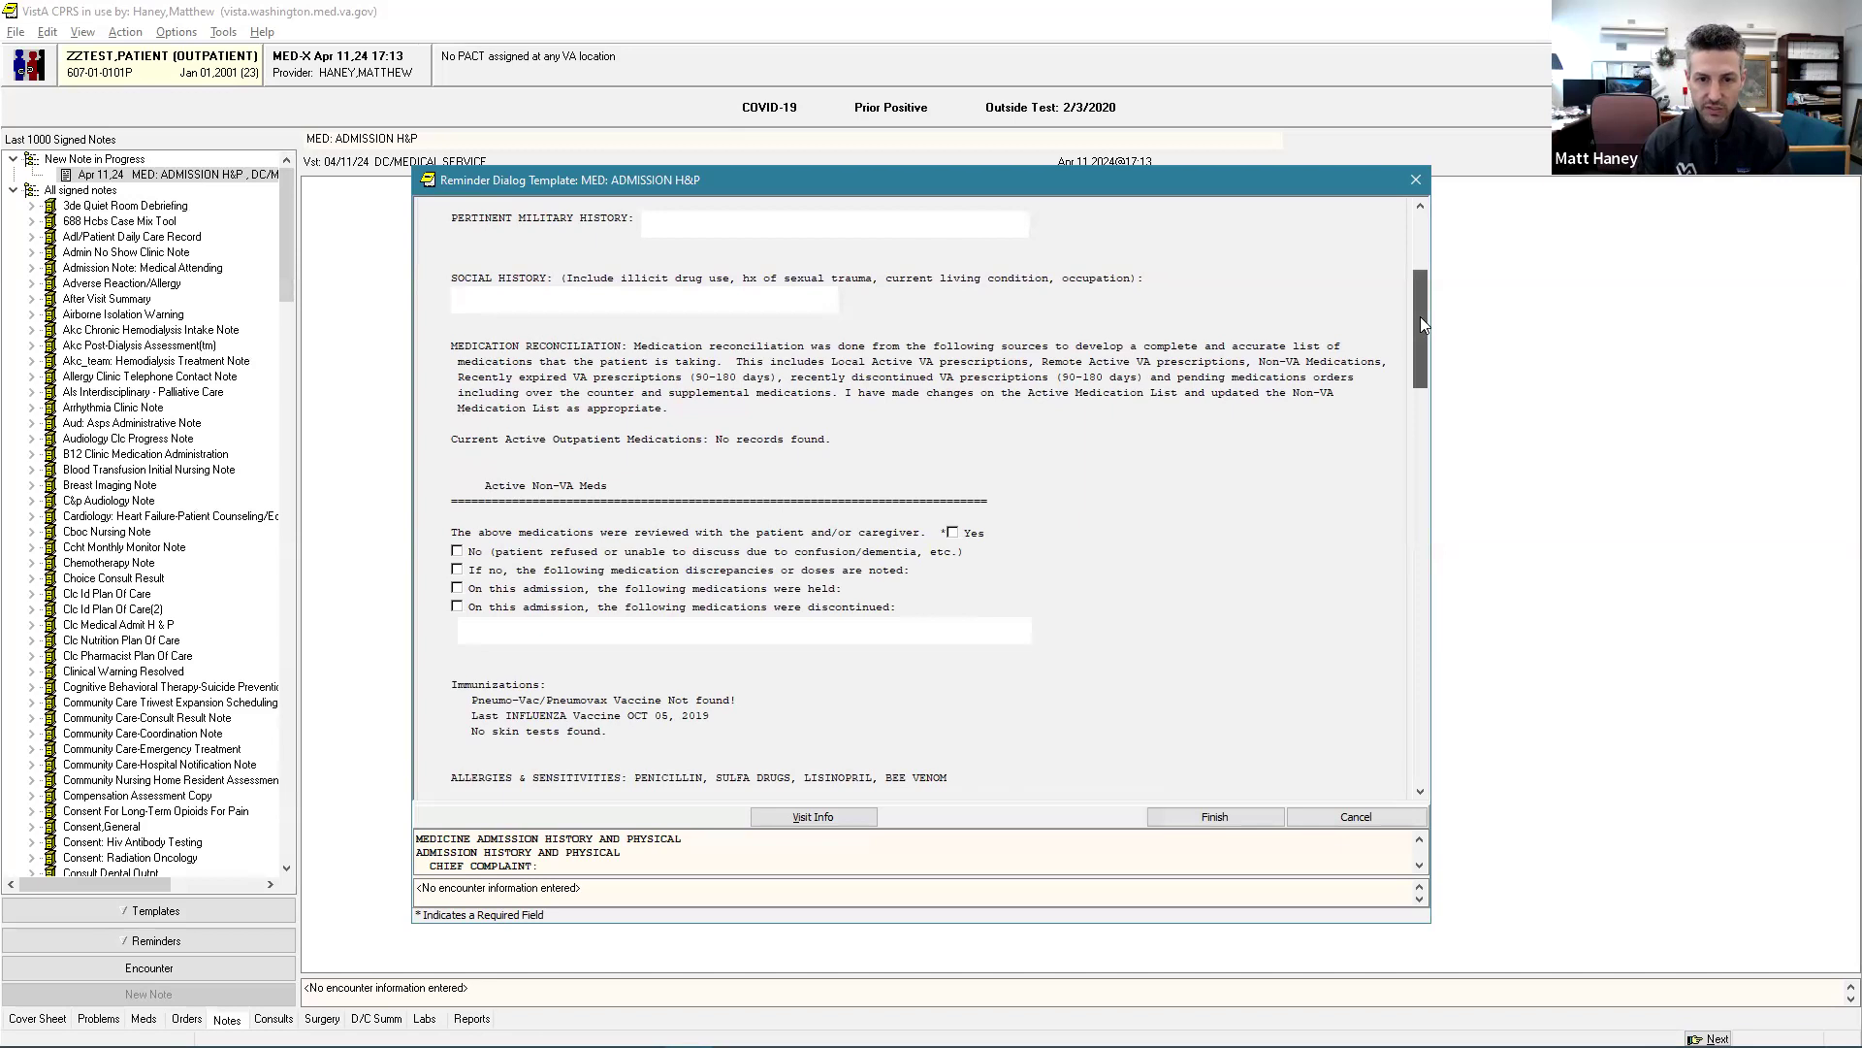
{"action": "left_click_drag", "start_coordinate": [1420, 318], "coordinate": [1430, 328]}
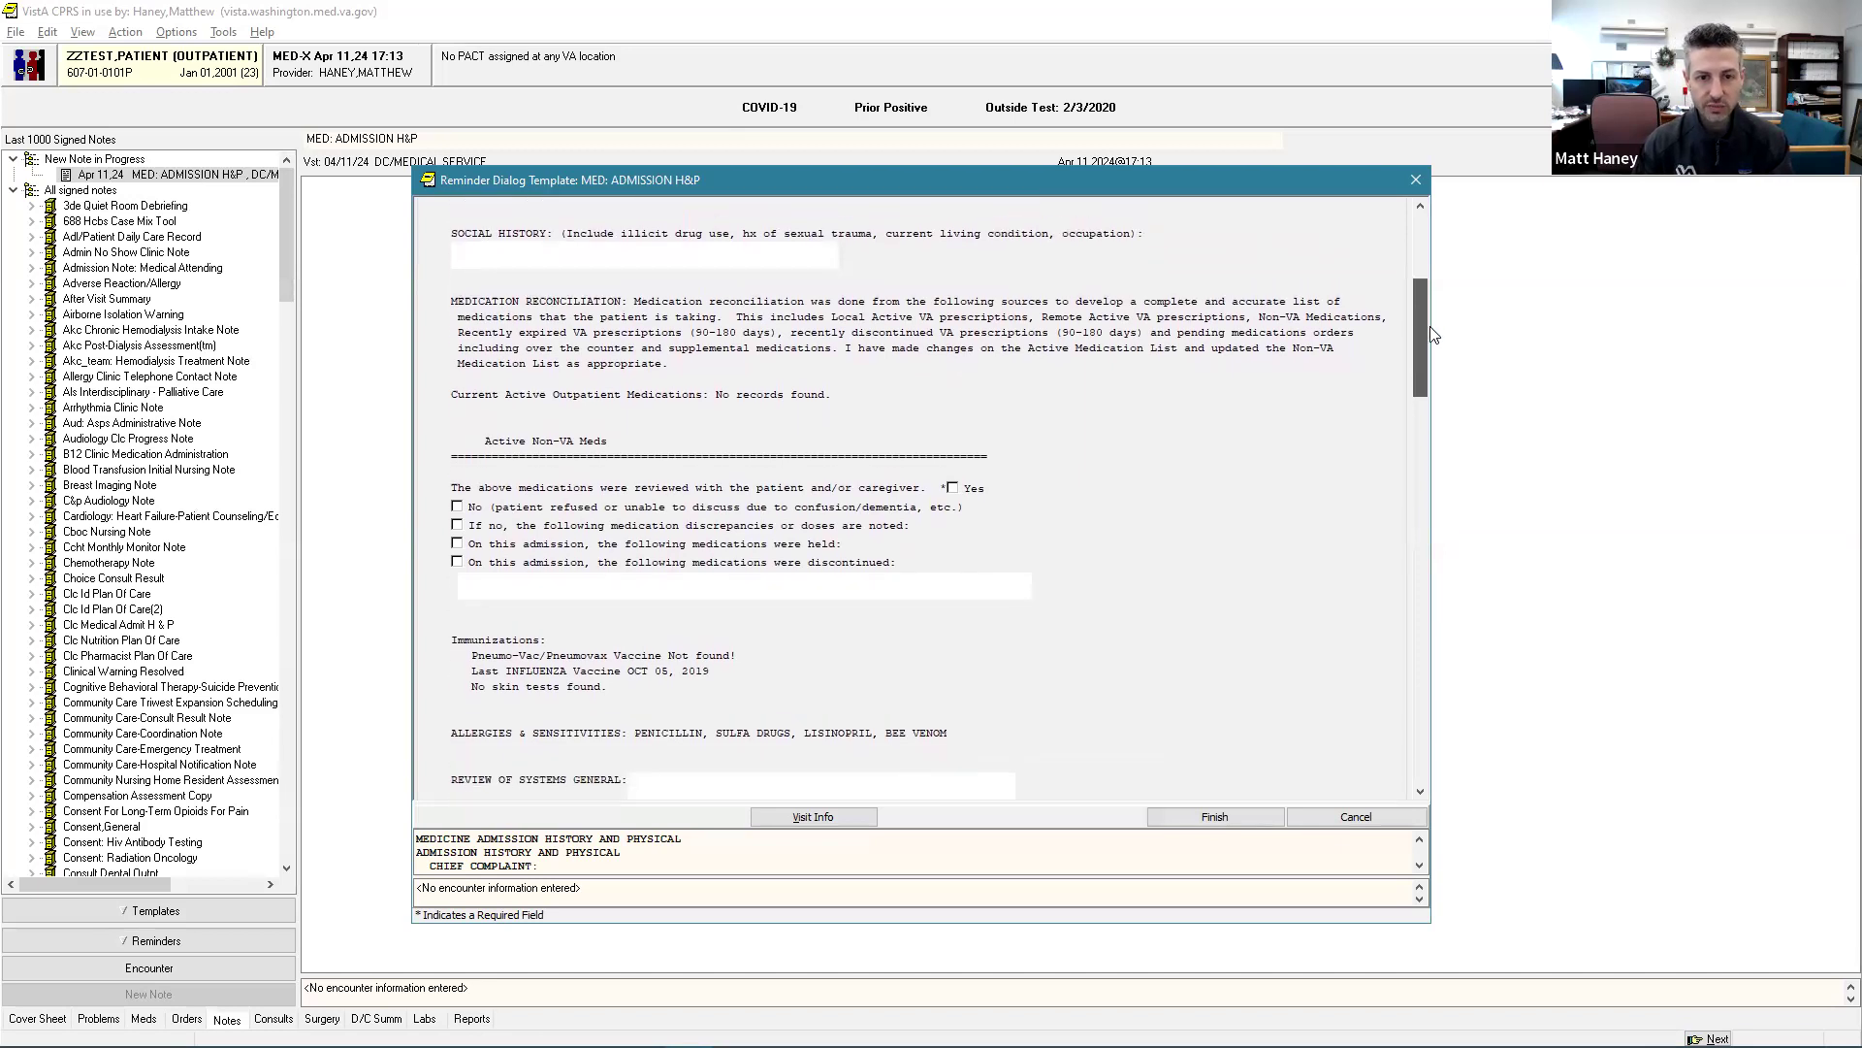
{"action": "left_click_drag", "start_coordinate": [1189, 419], "coordinate": [977, 458]}
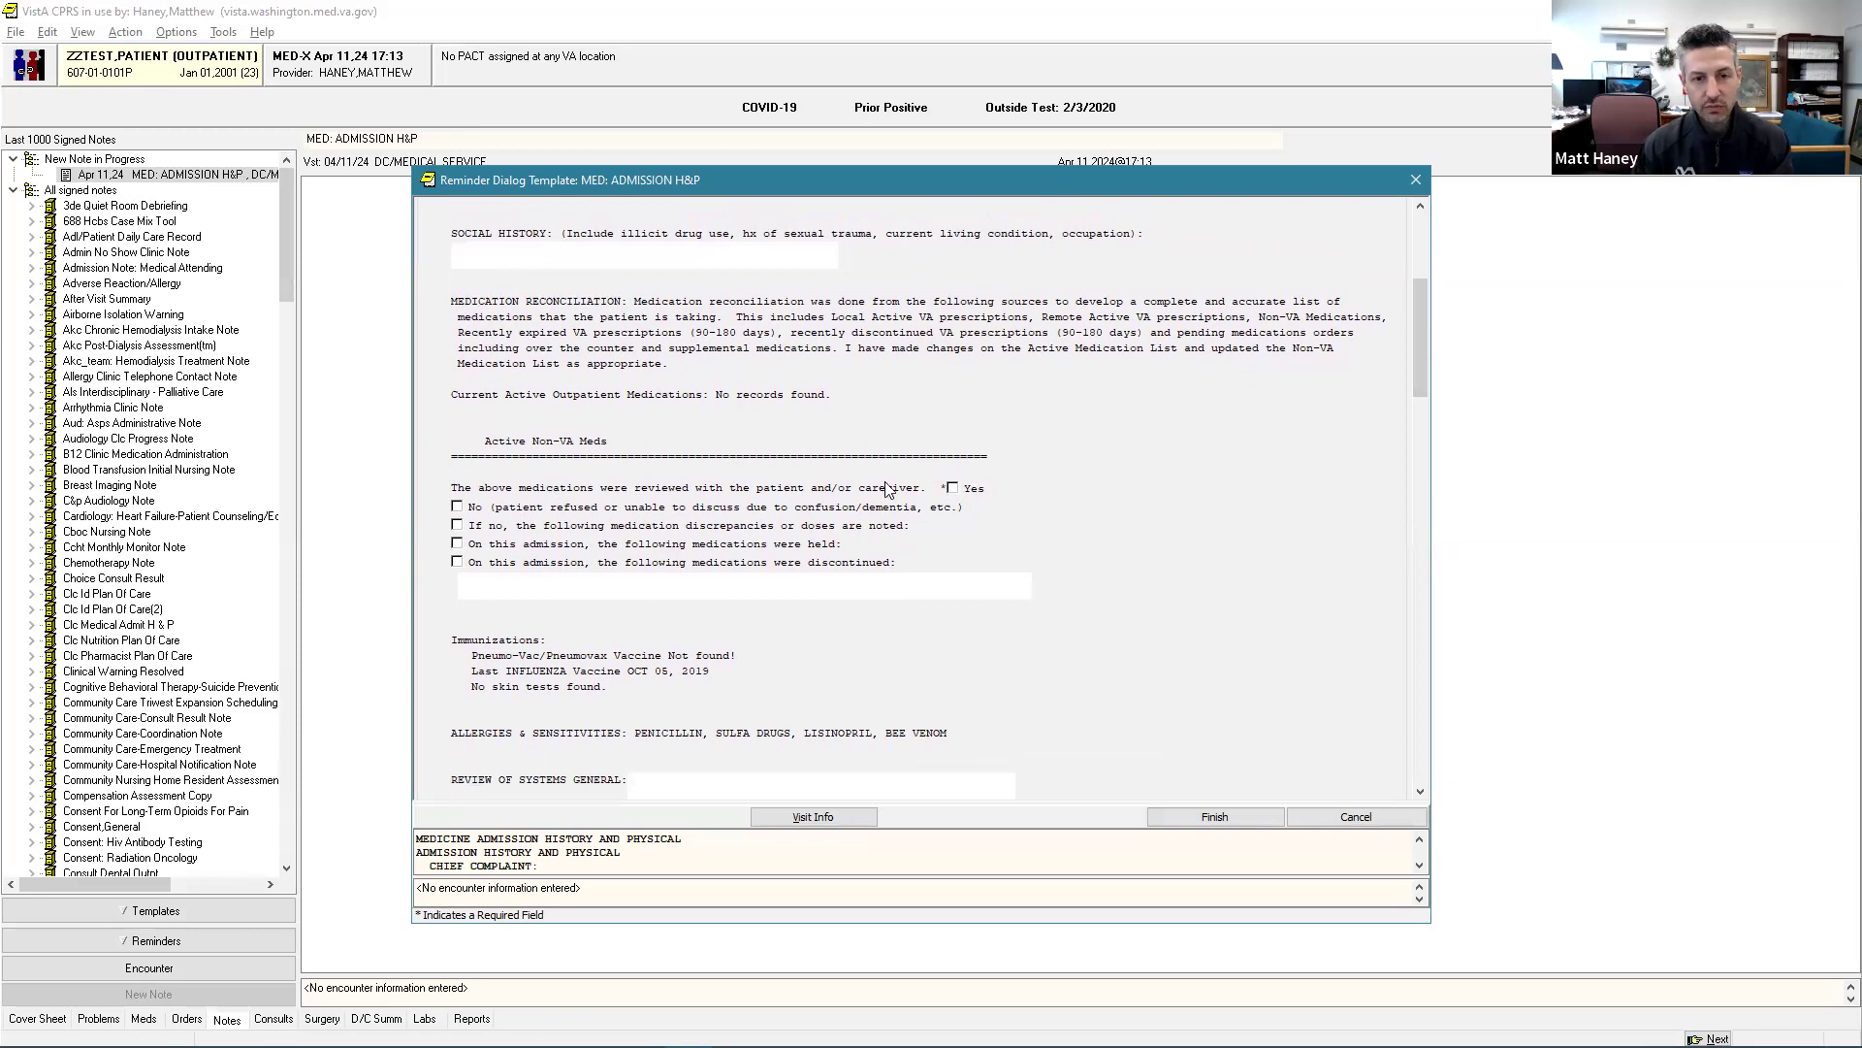
Step: Answer Yes to medications reviewed with the patient, then scroll through the physical-exam section
{"action": "left_click", "coordinate": [954, 490]}
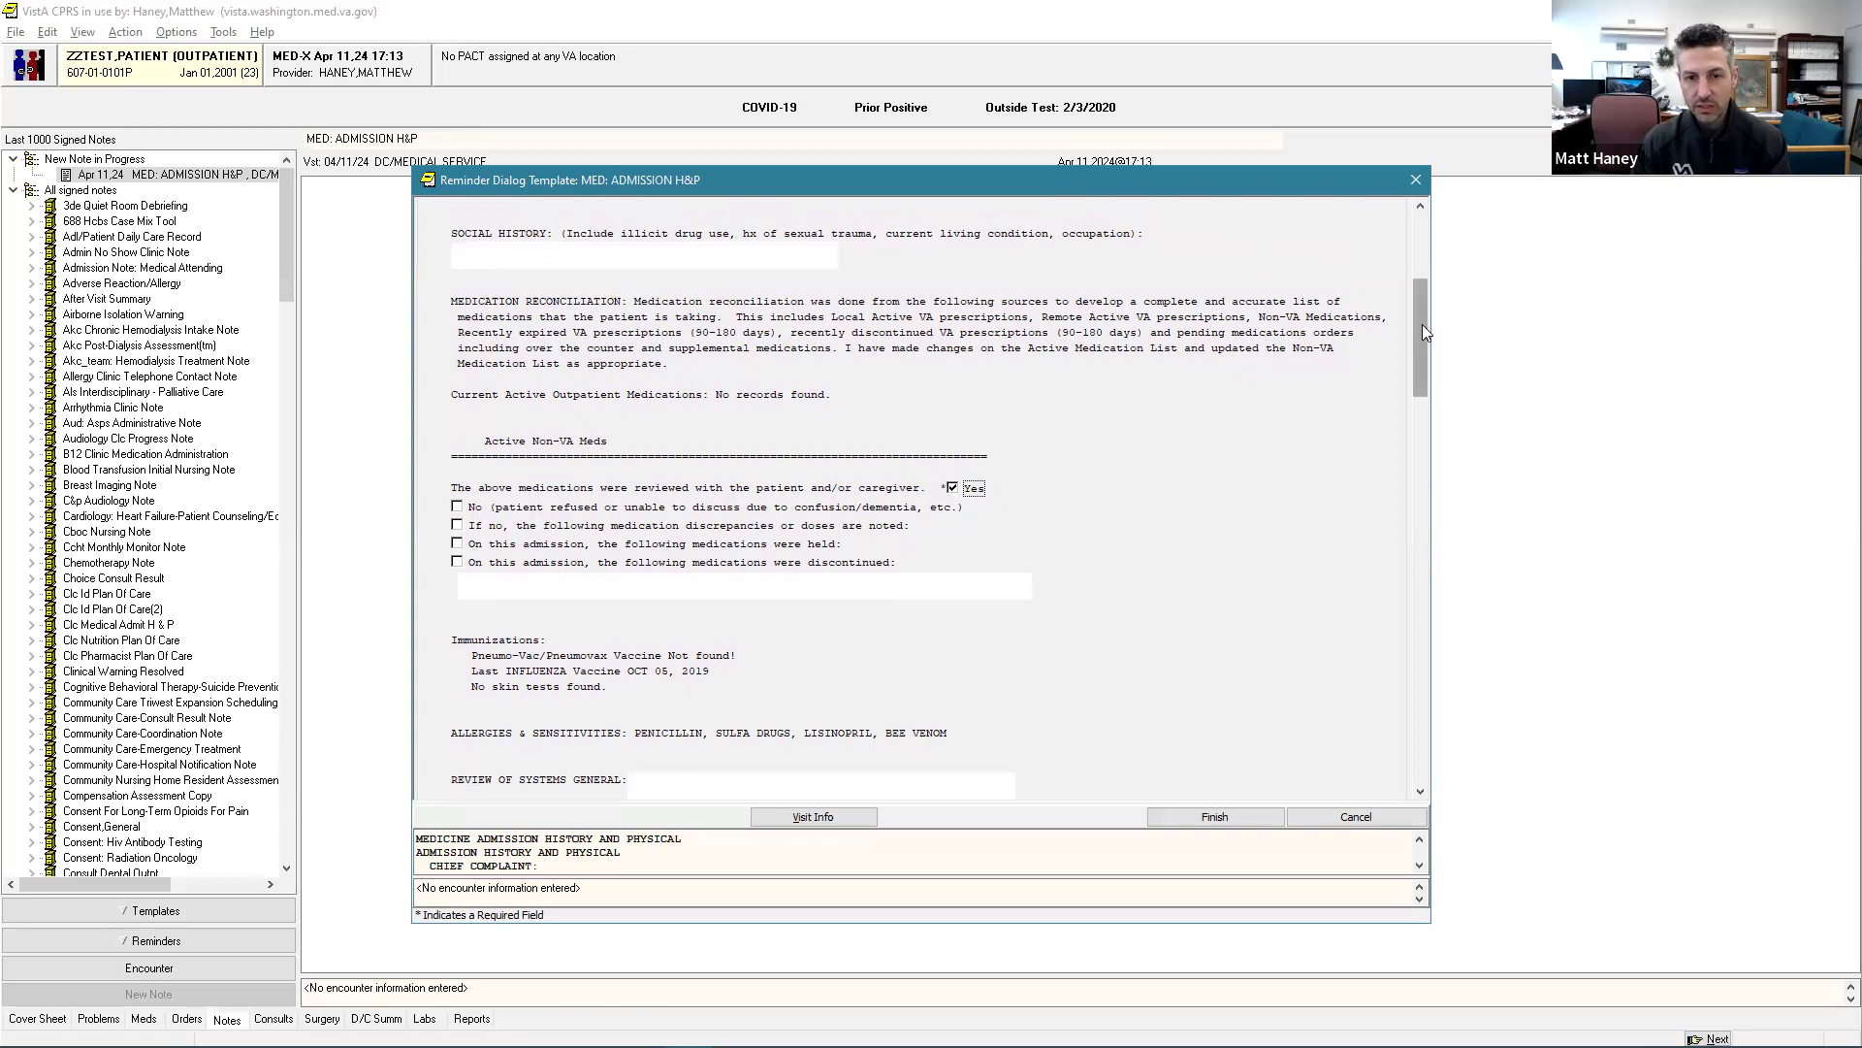
{"action": "scroll", "coordinate": [1422, 324], "scroll_direction": "down", "scroll_amount": 2}
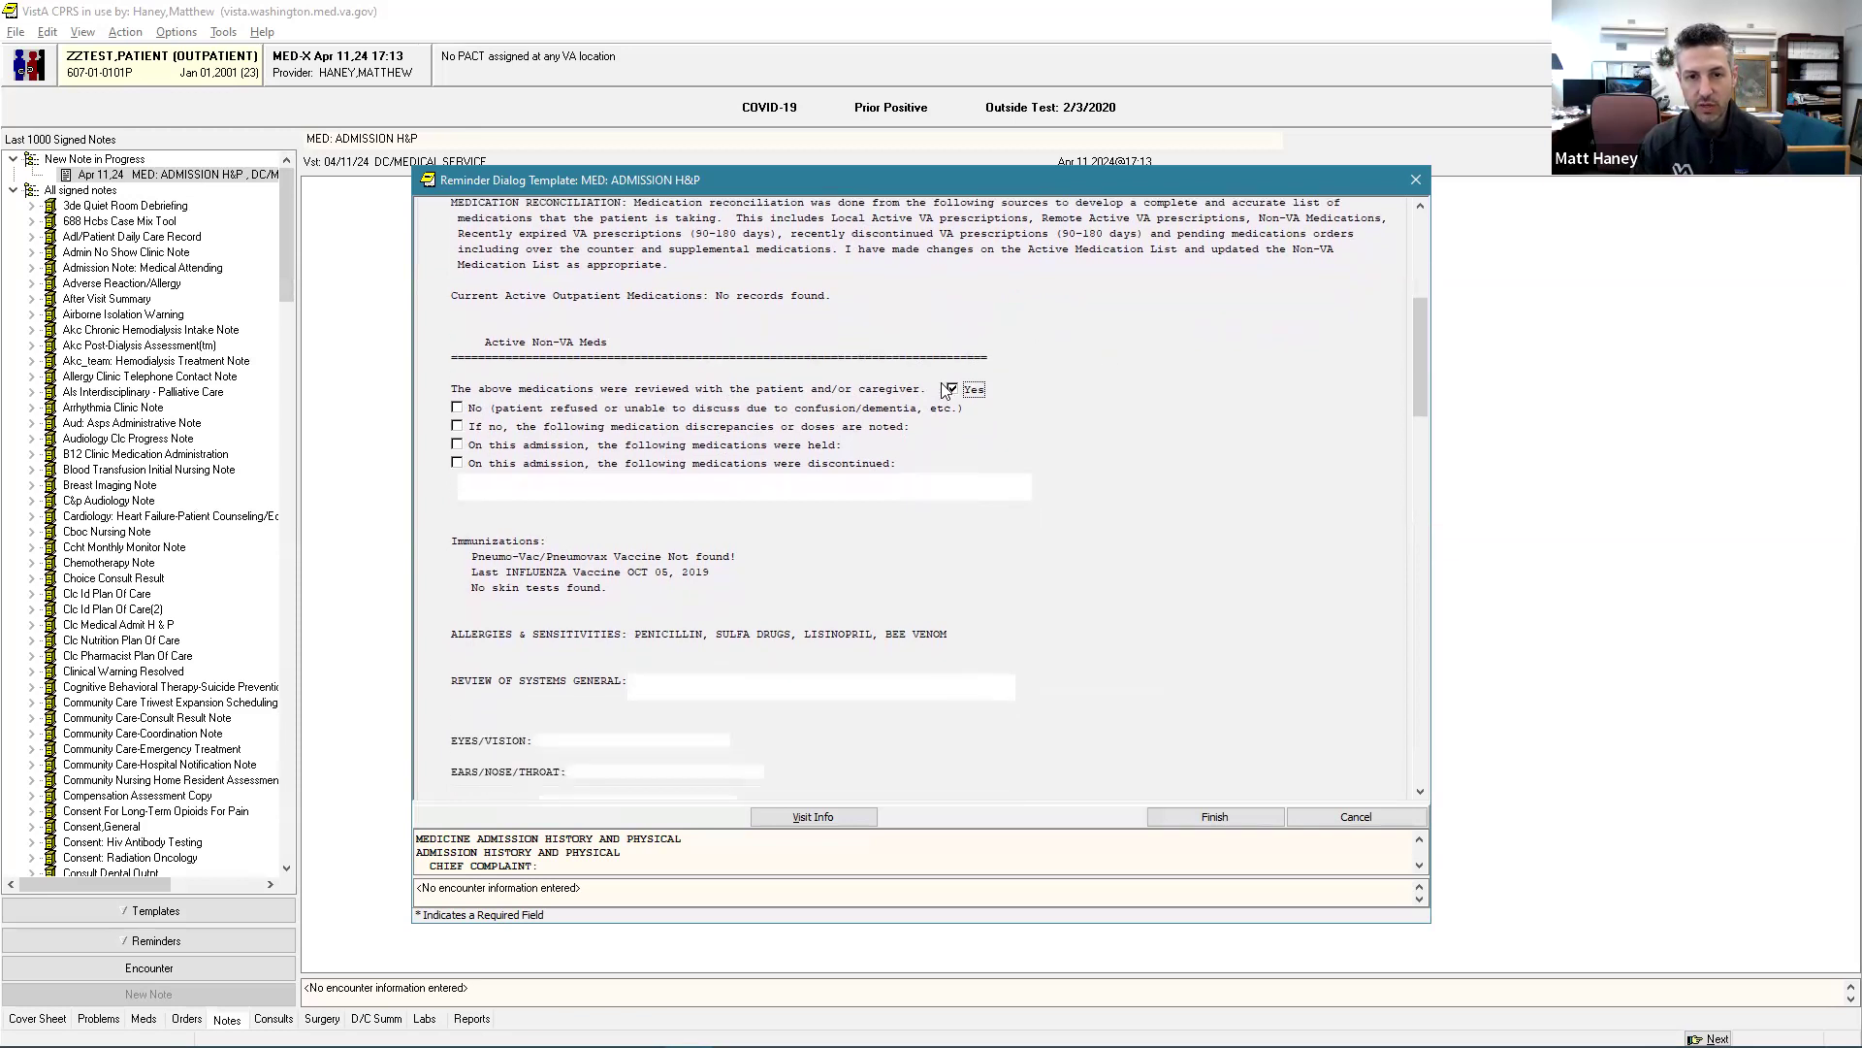
{"action": "scroll", "coordinate": [1418, 344], "scroll_direction": "down", "scroll_amount": 2}
{"action": "scroll", "coordinate": [1429, 376], "scroll_direction": "down", "scroll_amount": 1}
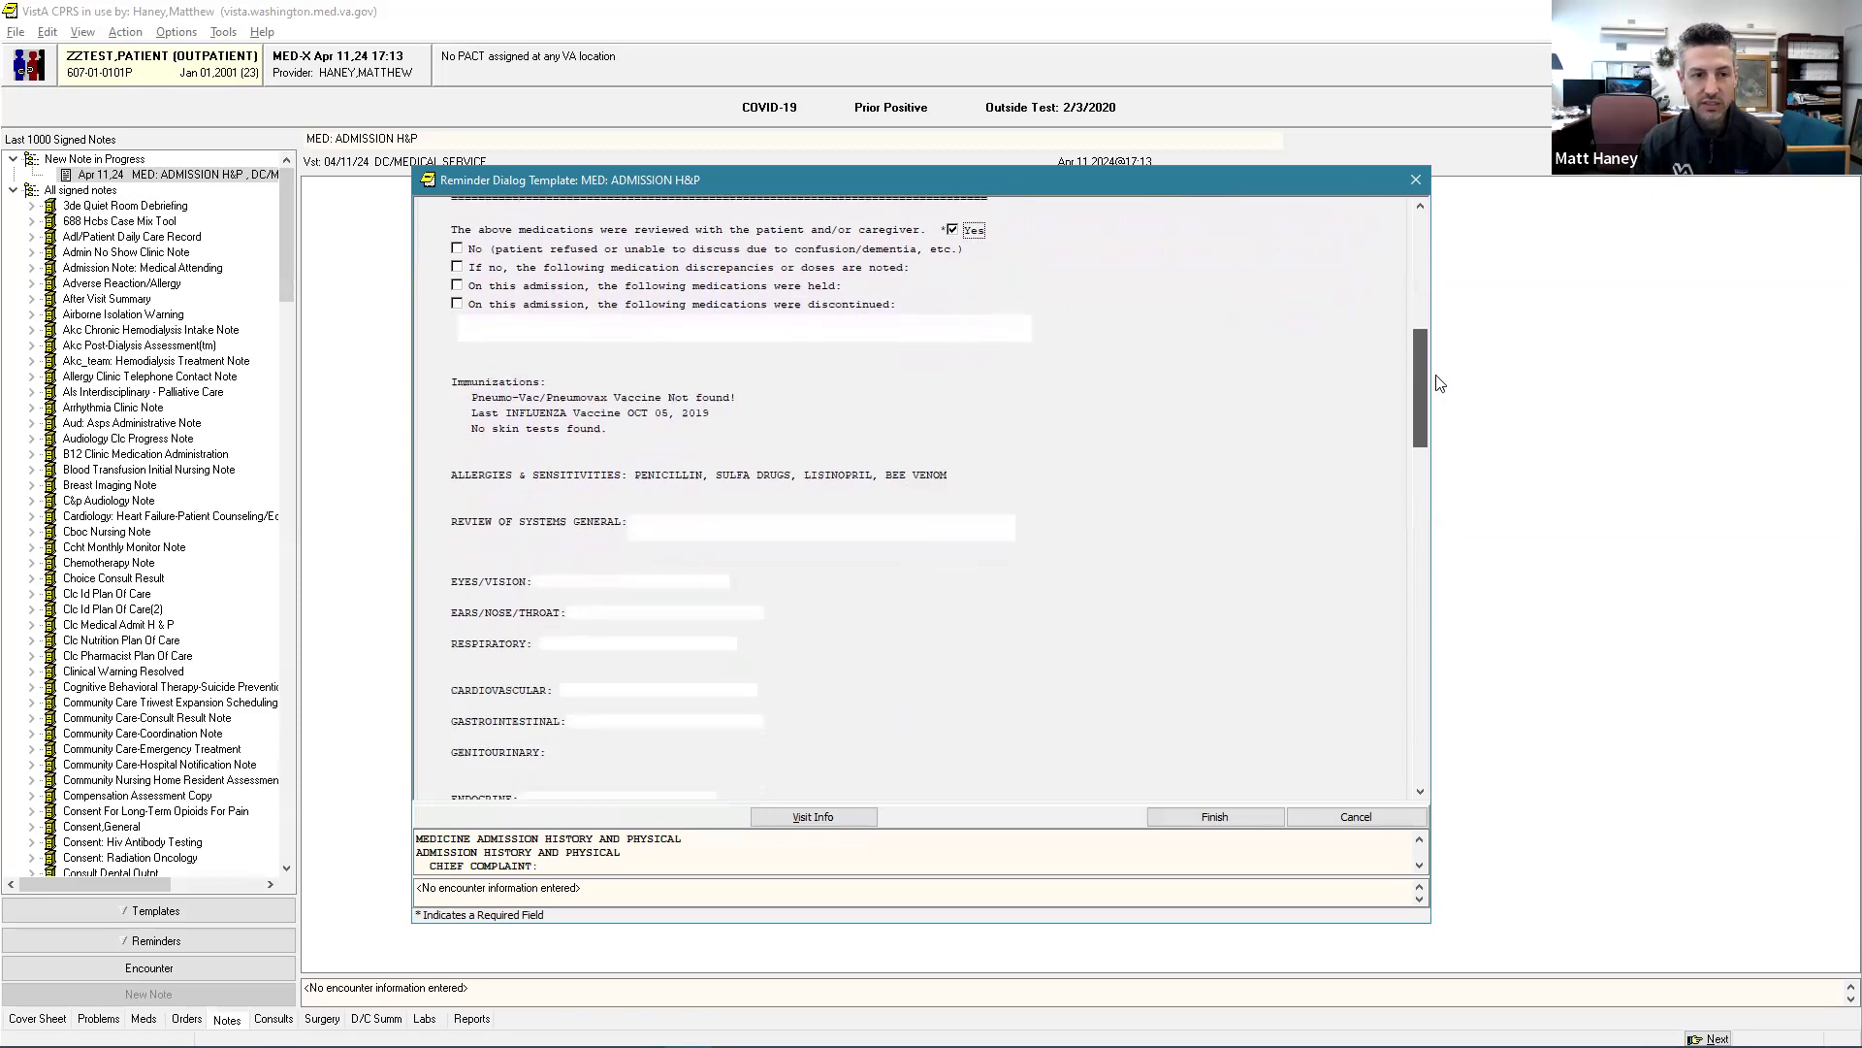
{"action": "scroll", "coordinate": [1440, 383], "scroll_direction": "up", "scroll_amount": 1}
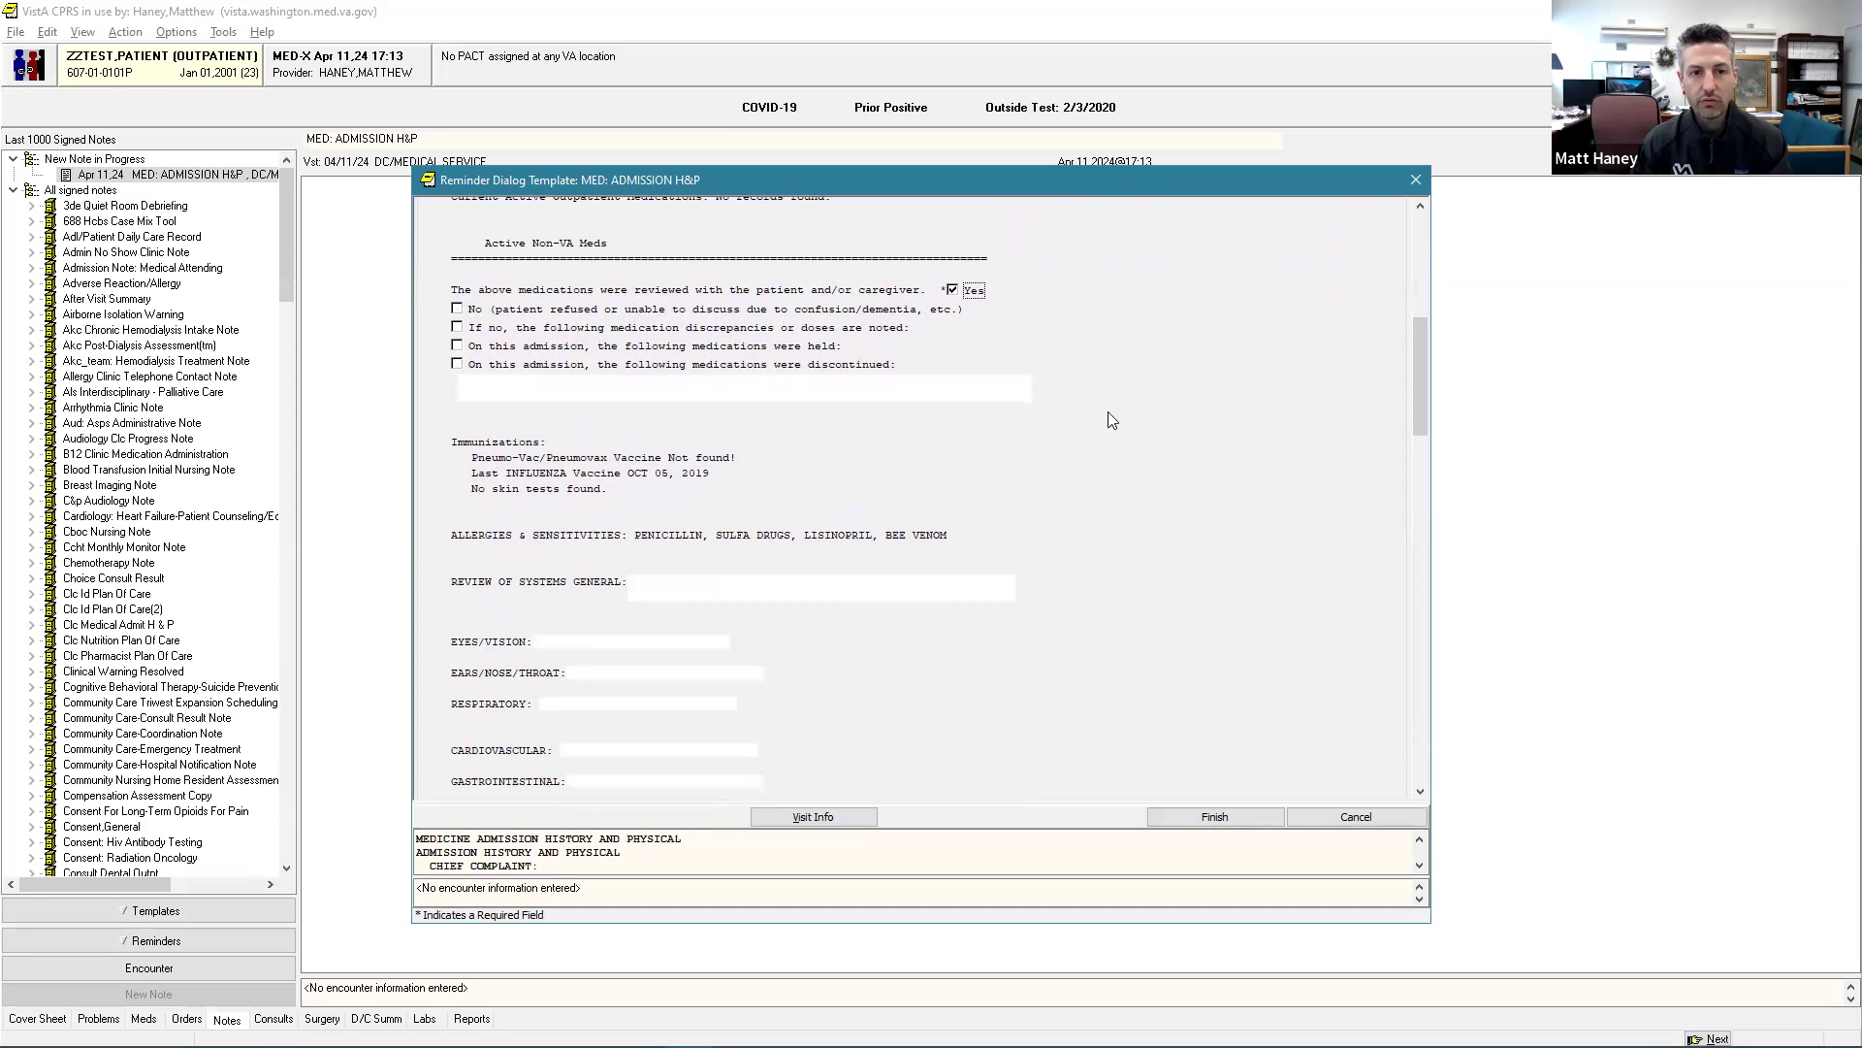
{"action": "left_click_drag", "start_coordinate": [1420, 368], "coordinate": [1405, 456]}
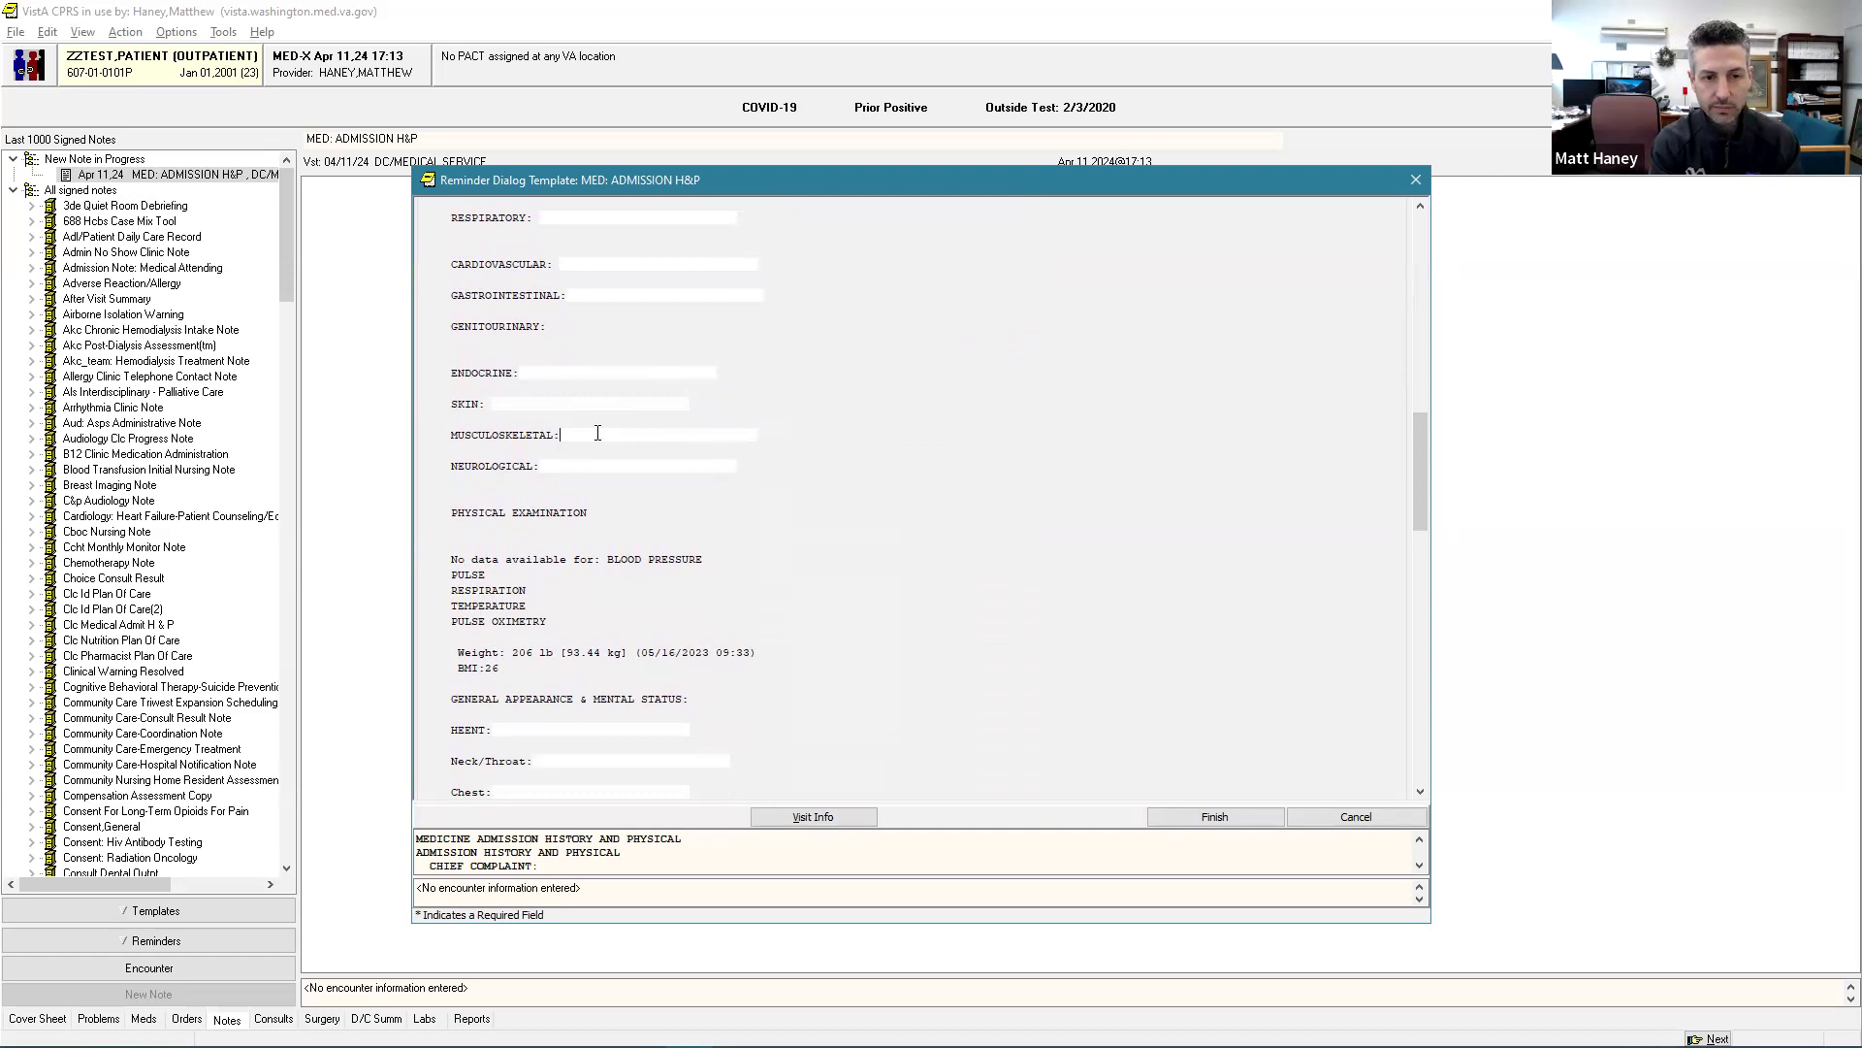
Step: Finish the MUSCULOSKELETAL entry with 'over the right lateral chest wall' and scroll down toward VTE PROPHYLAXIS
{"action": "type", "text": "chest pain tender to palpati"}
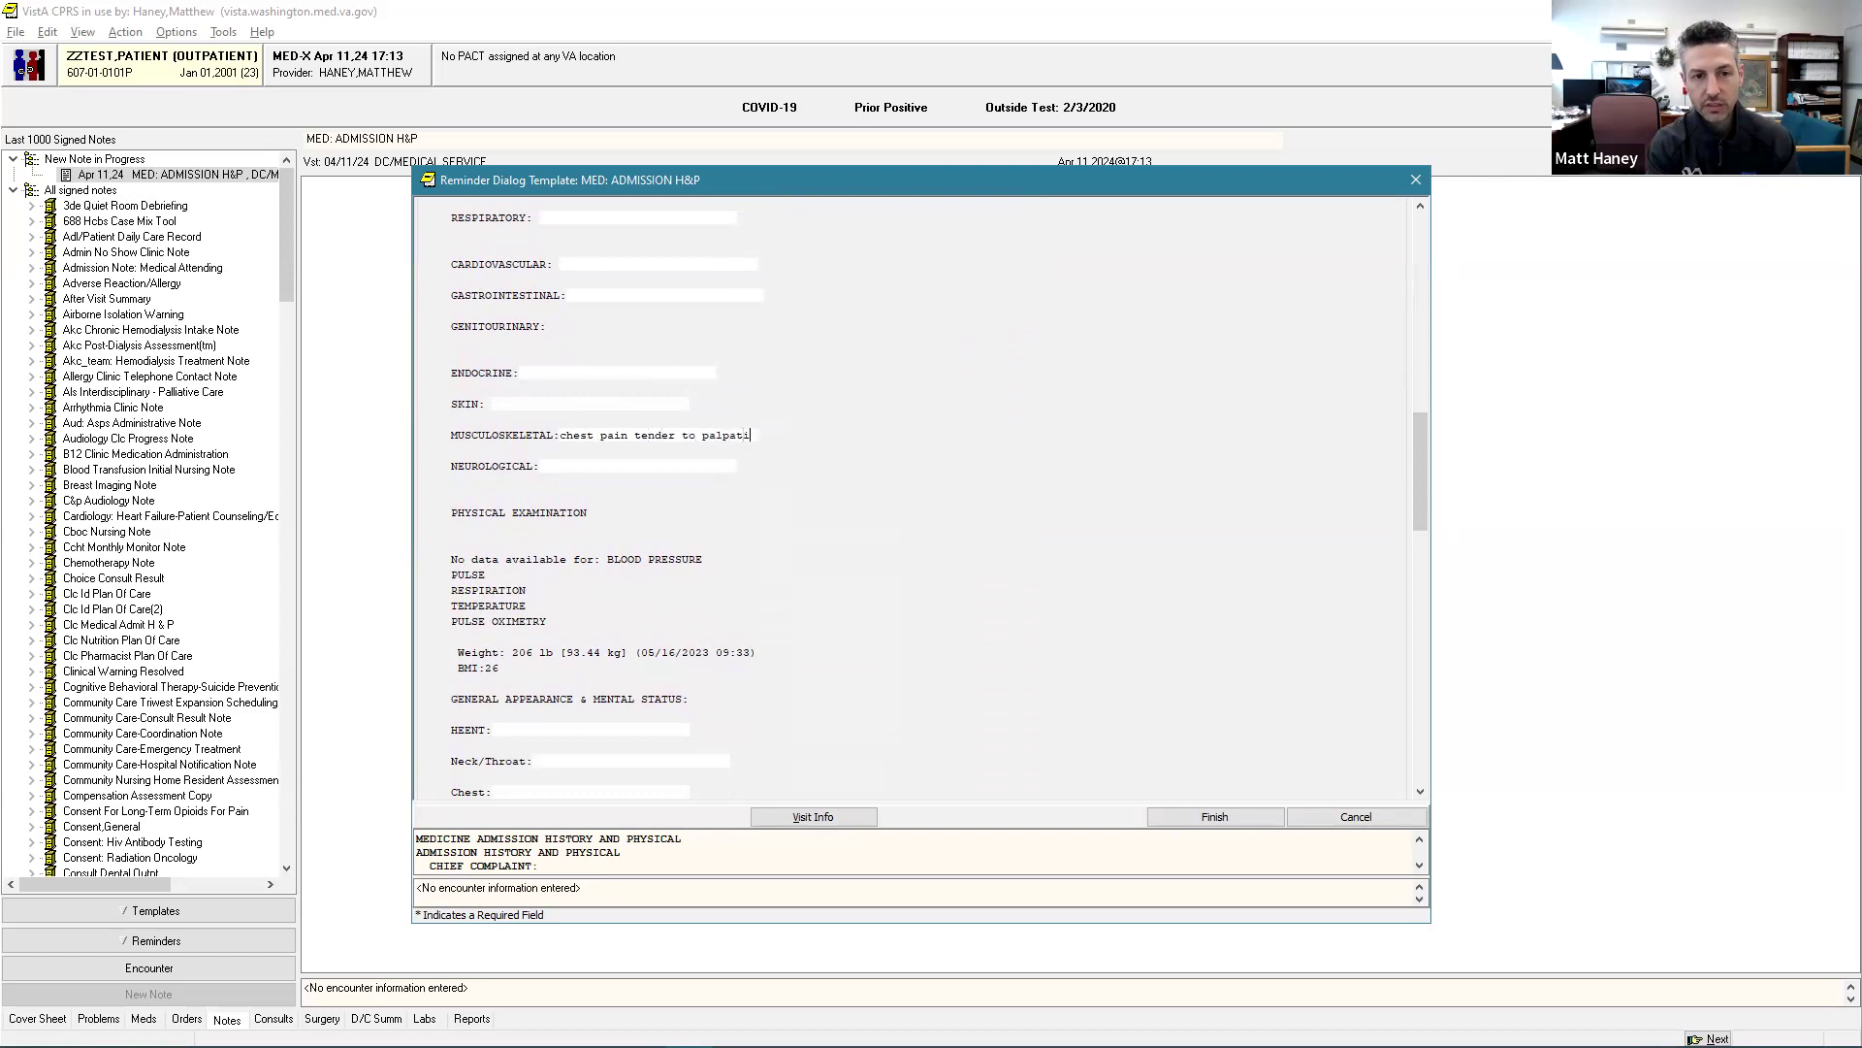
{"action": "type", "text": "over t"}
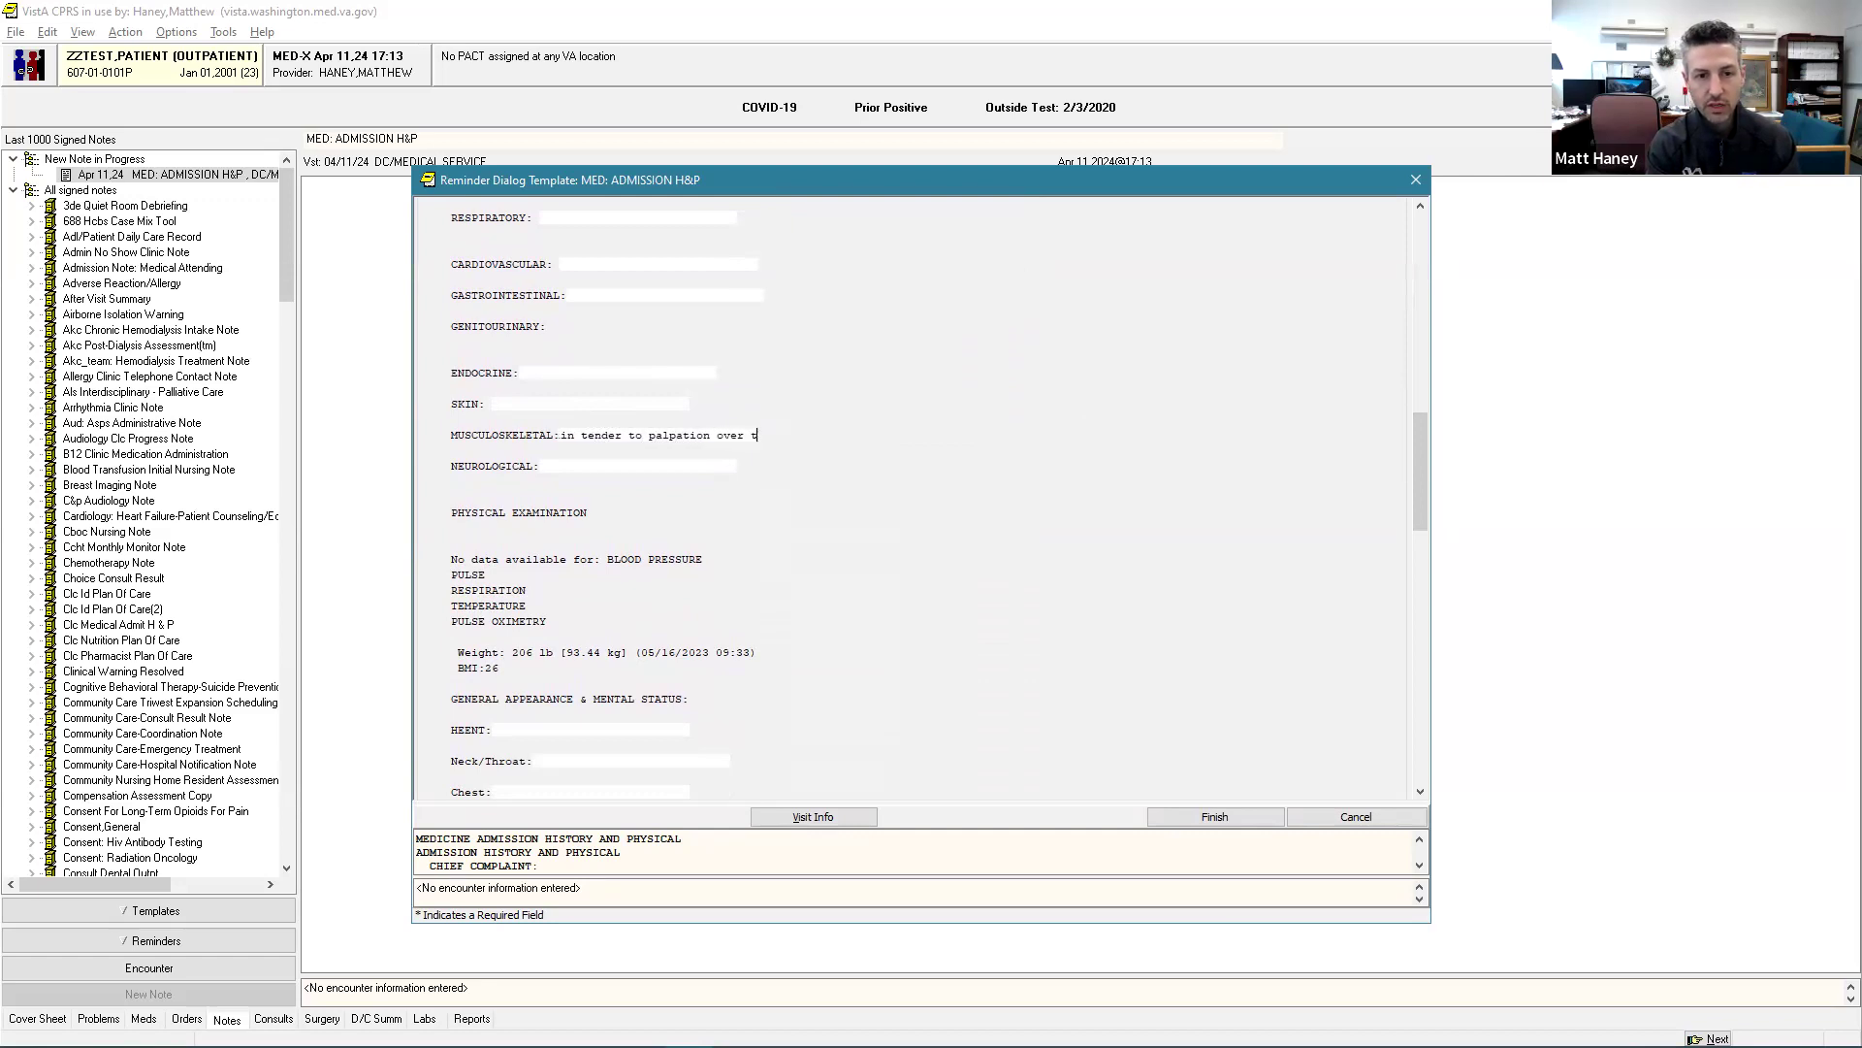
{"action": "type", "text": "he right la"}
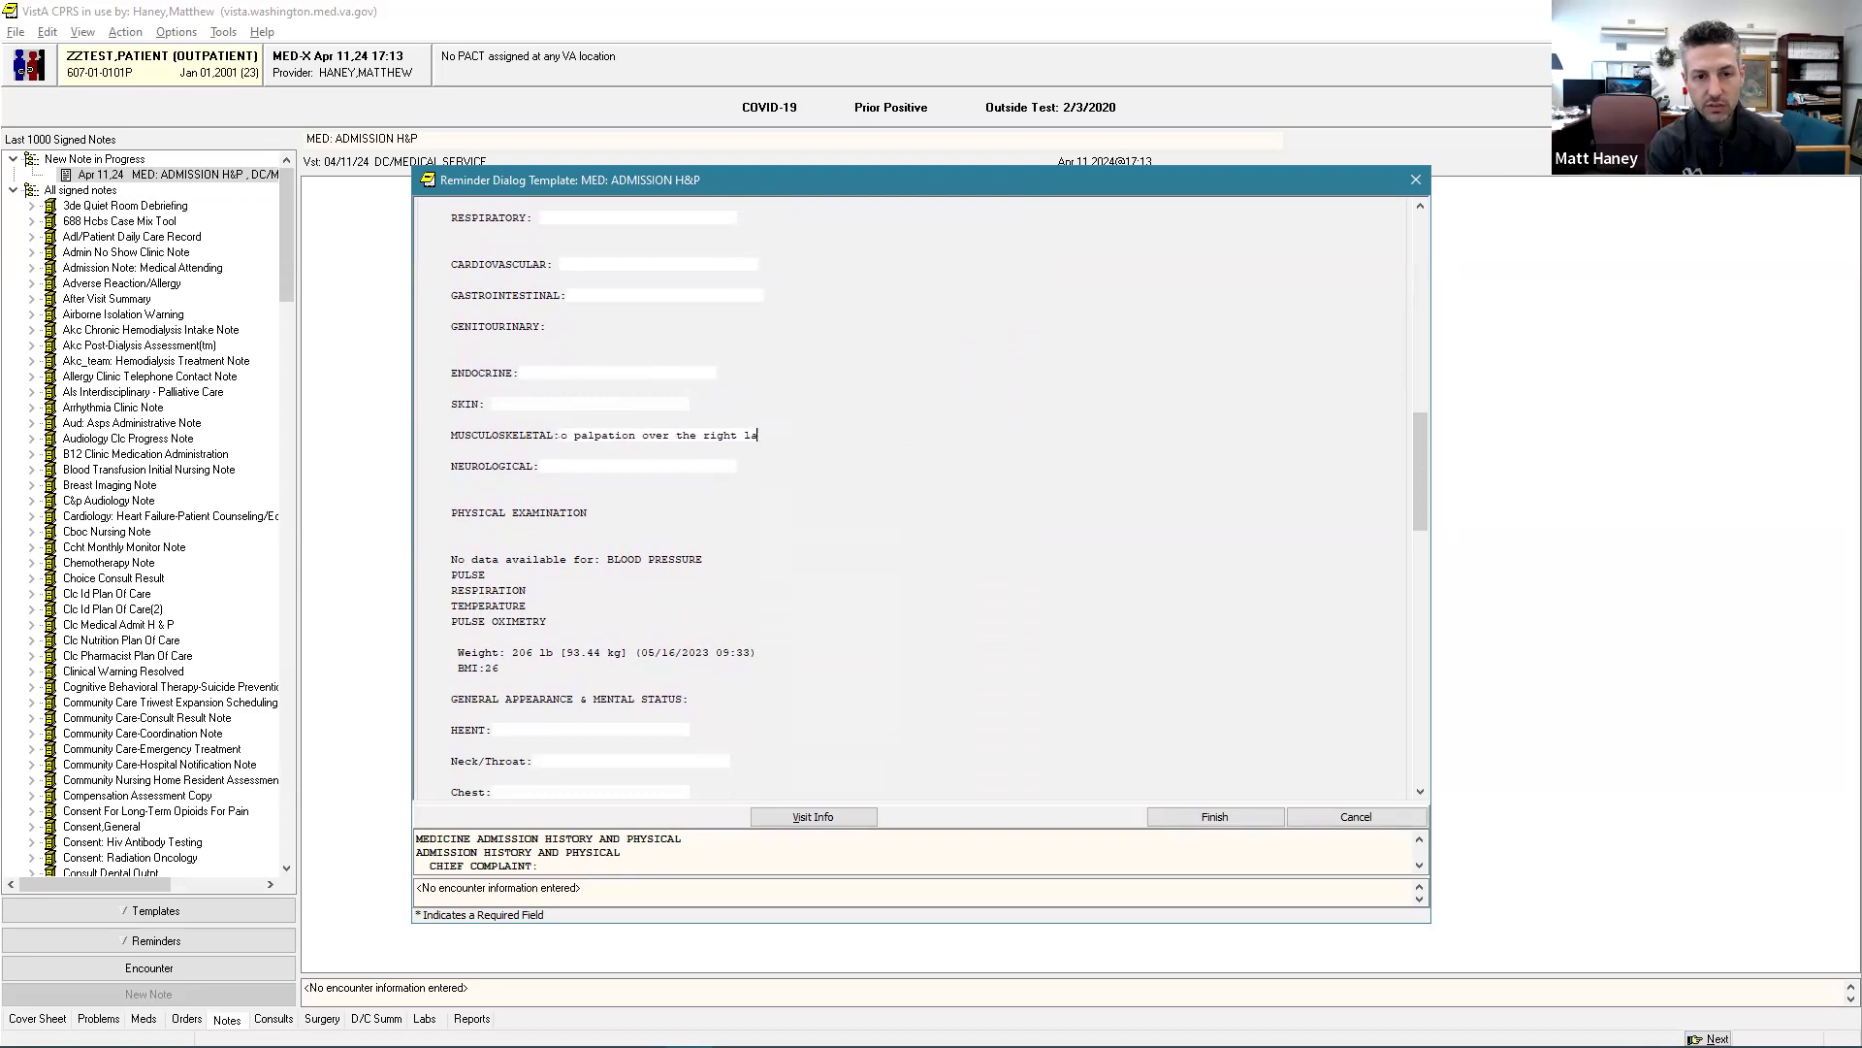
{"action": "type", "text": "teral chest w"}
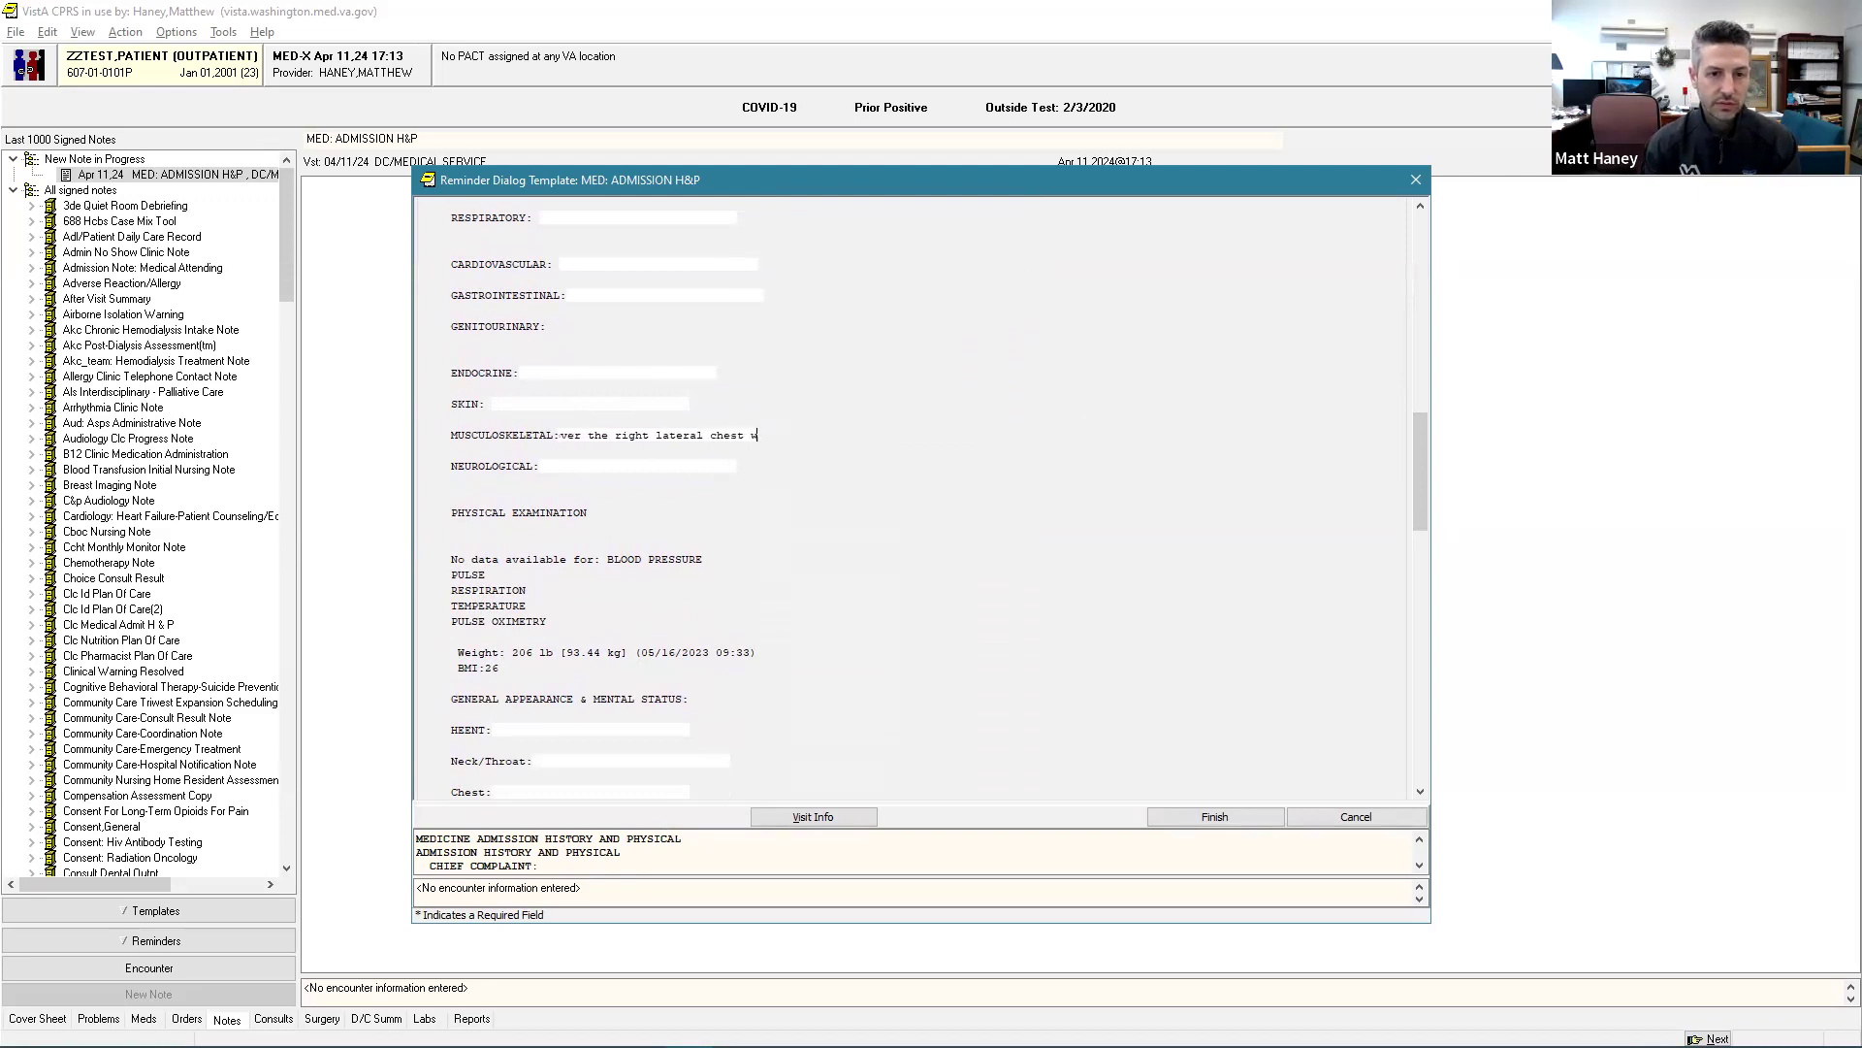
{"action": "type", "text": "all"}
{"action": "scroll", "coordinate": [904, 601], "scroll_direction": "down", "scroll_amount": 5}
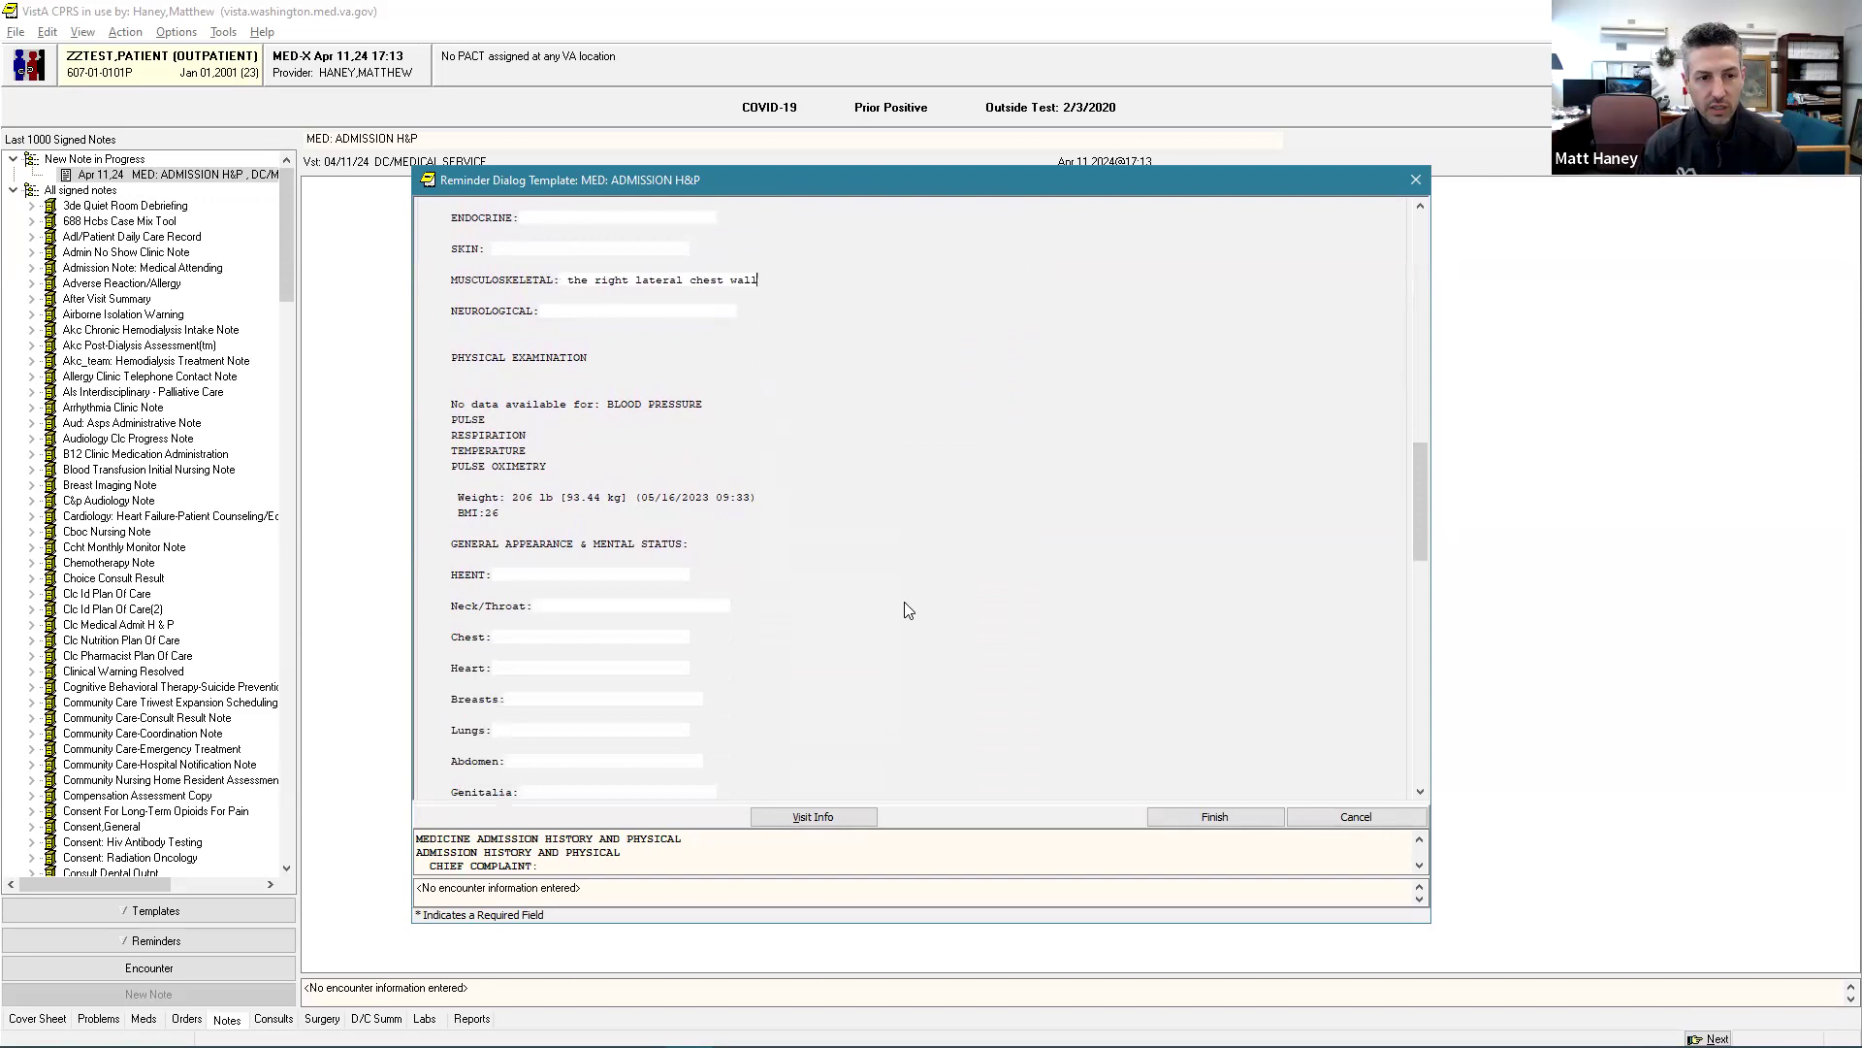
{"action": "scroll", "coordinate": [856, 617], "scroll_direction": "up", "scroll_amount": 2}
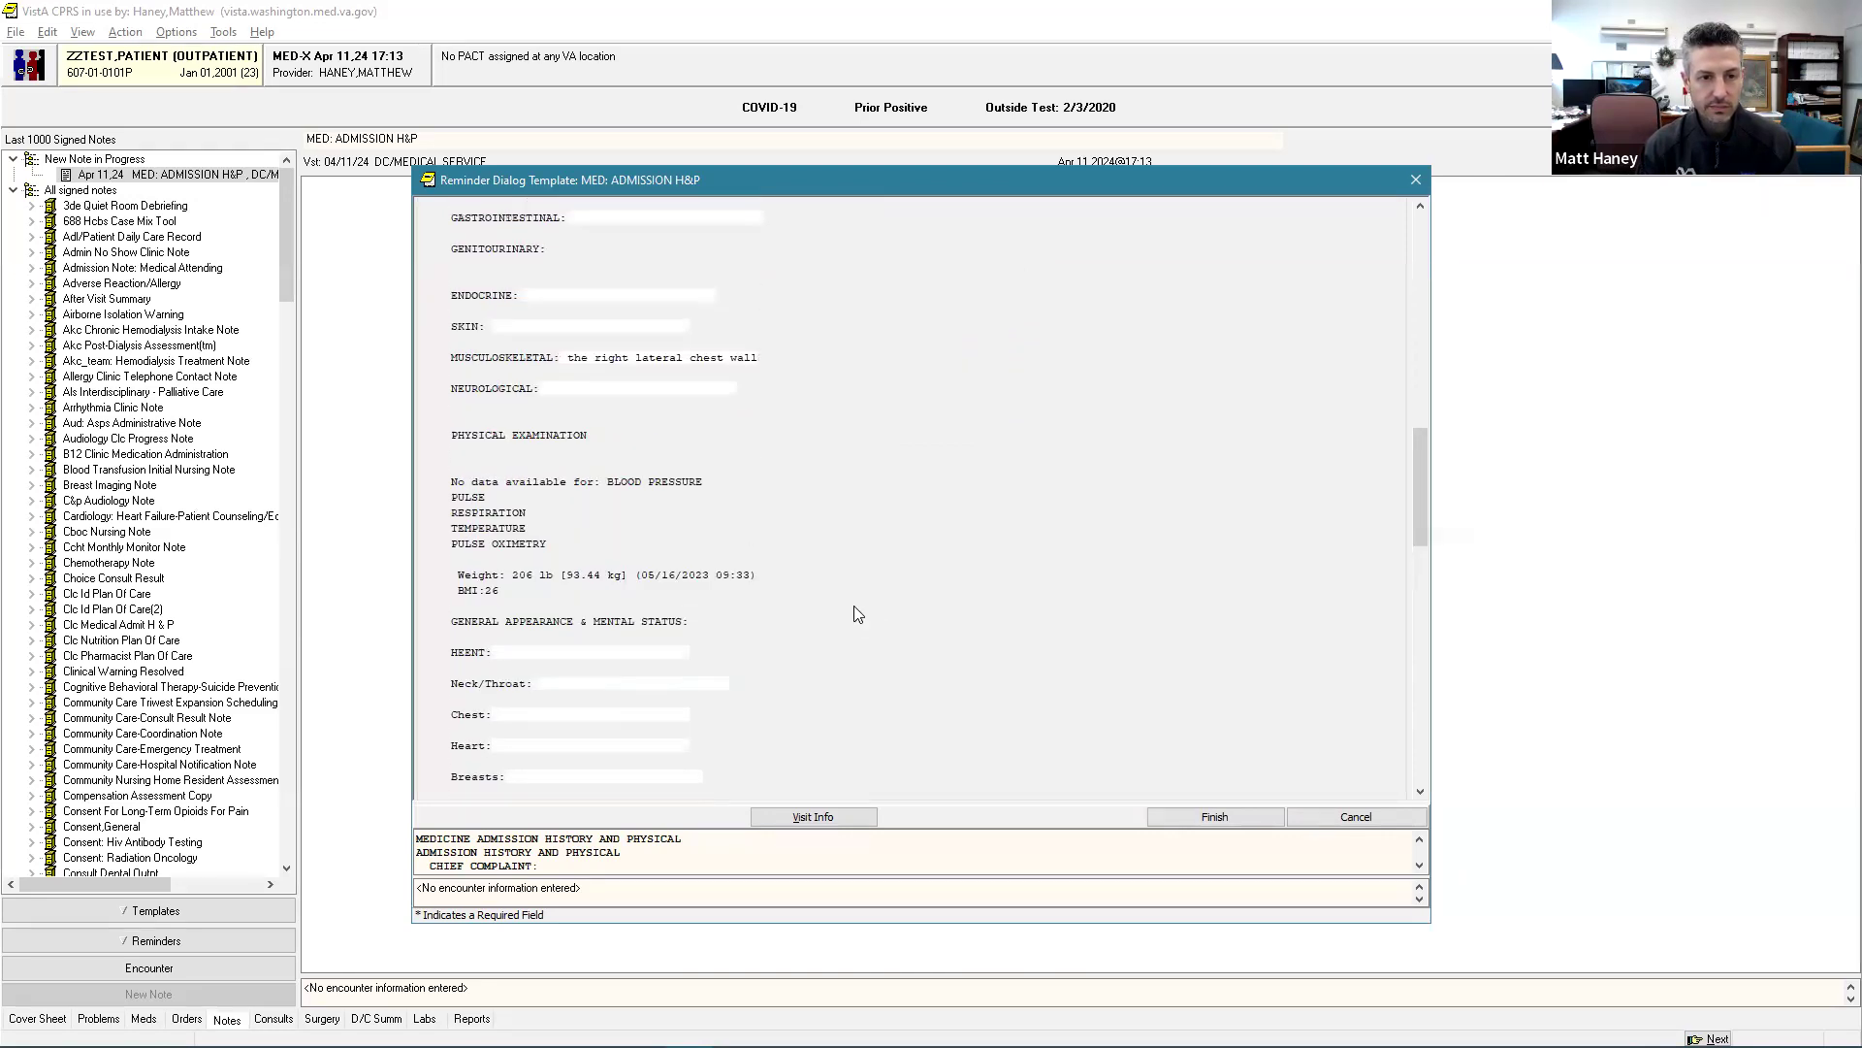
{"action": "scroll", "coordinate": [857, 613], "scroll_direction": "down", "scroll_amount": 6}
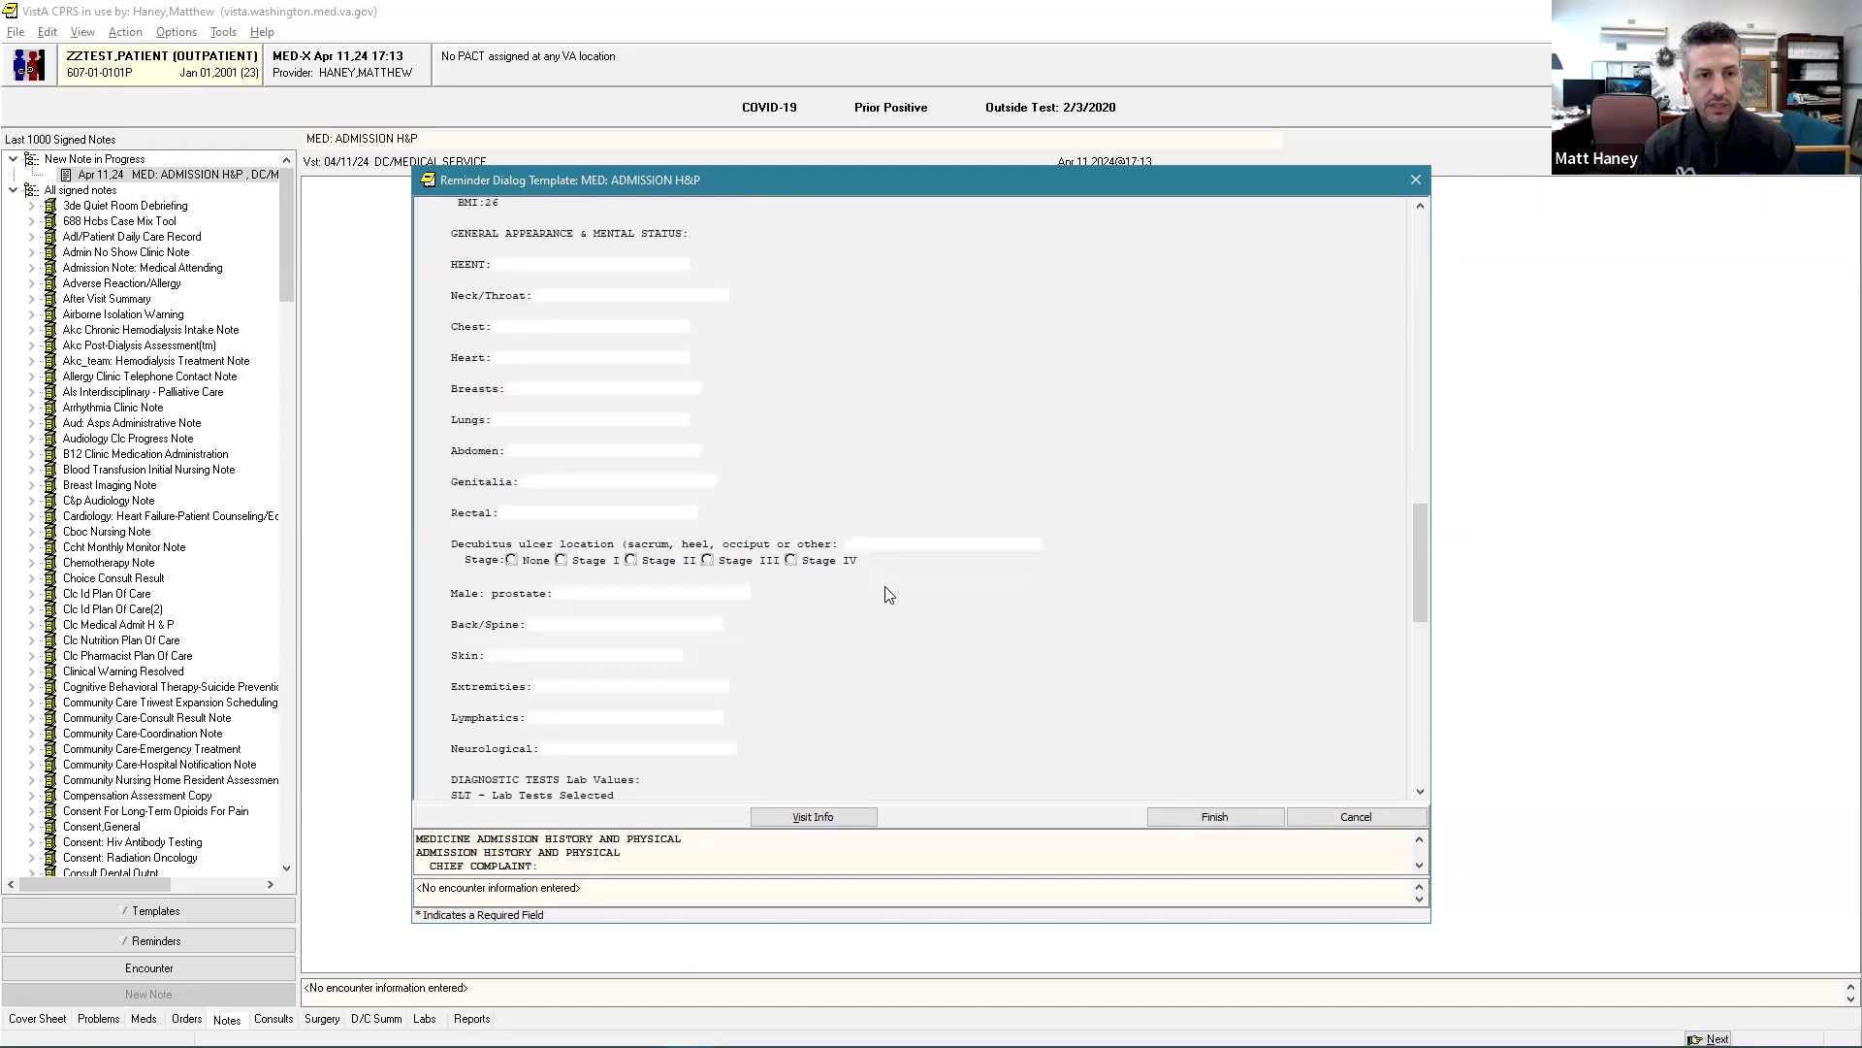
{"action": "scroll", "coordinate": [879, 582], "scroll_direction": "down", "scroll_amount": 4}
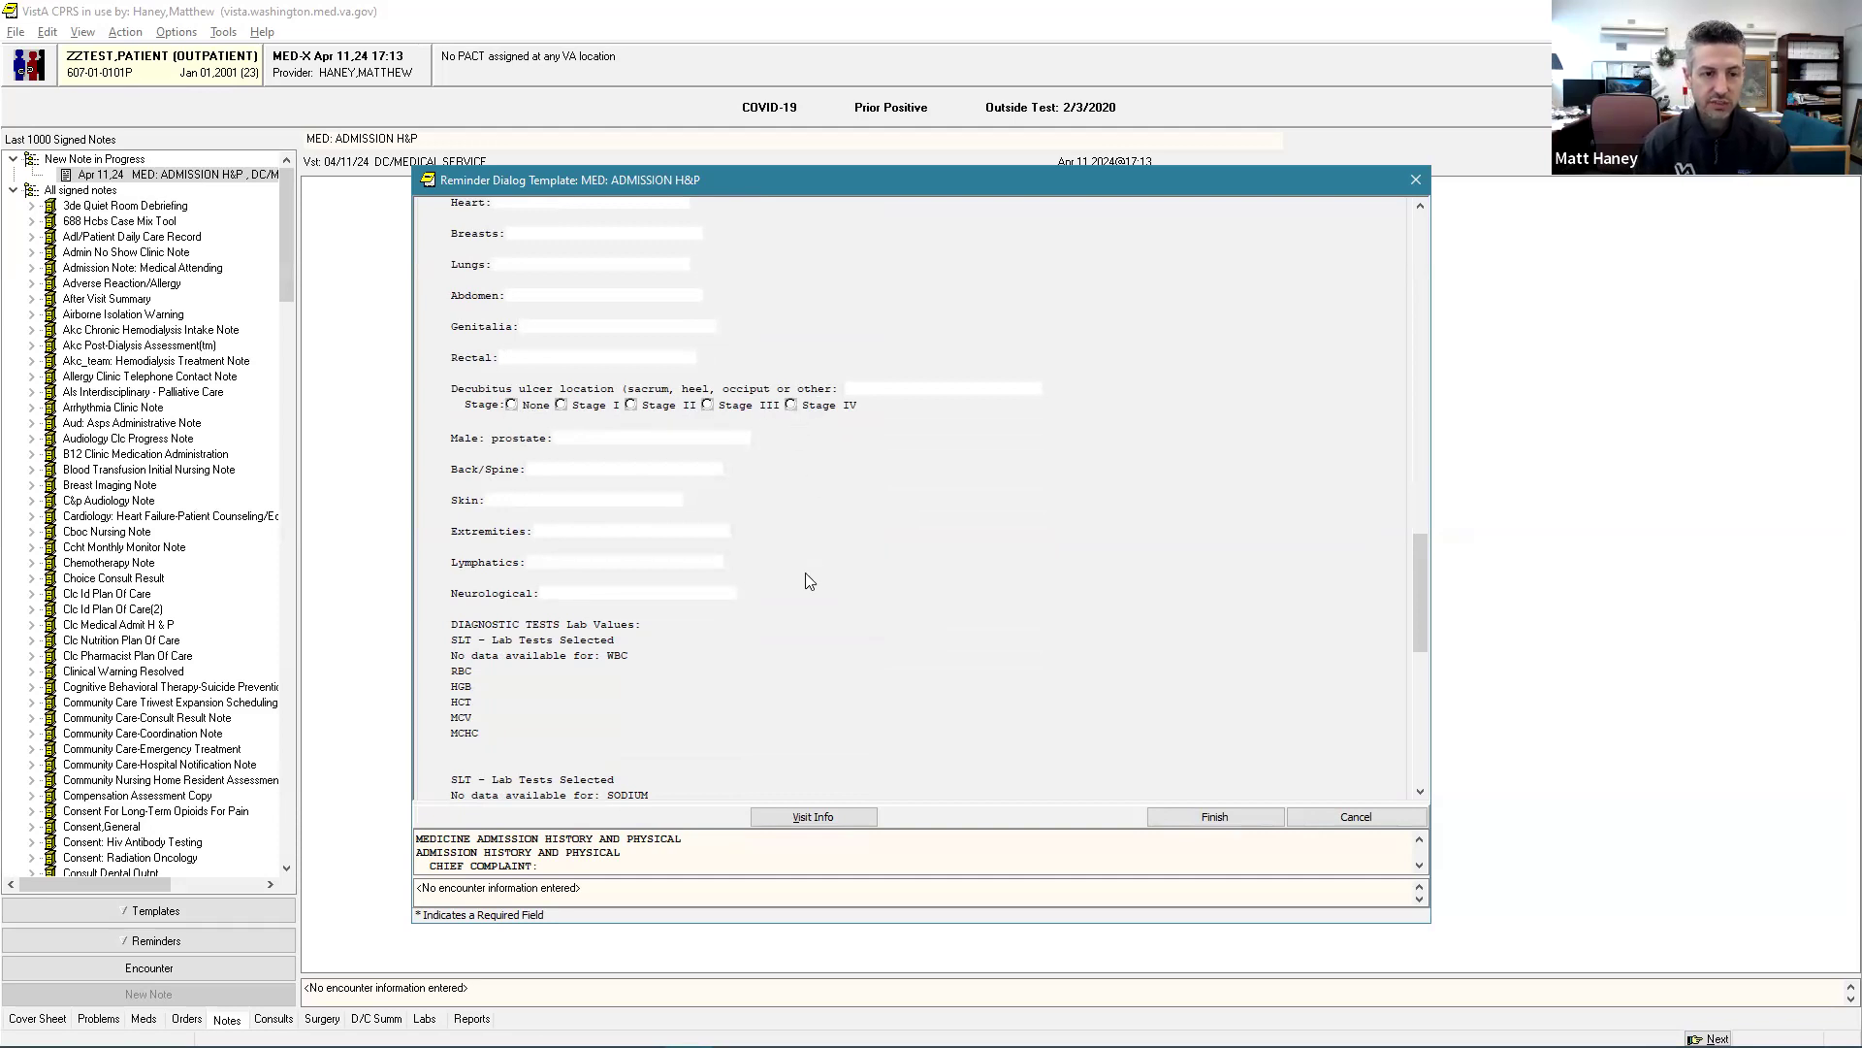
{"action": "scroll", "coordinate": [805, 580], "scroll_direction": "down", "scroll_amount": 10}
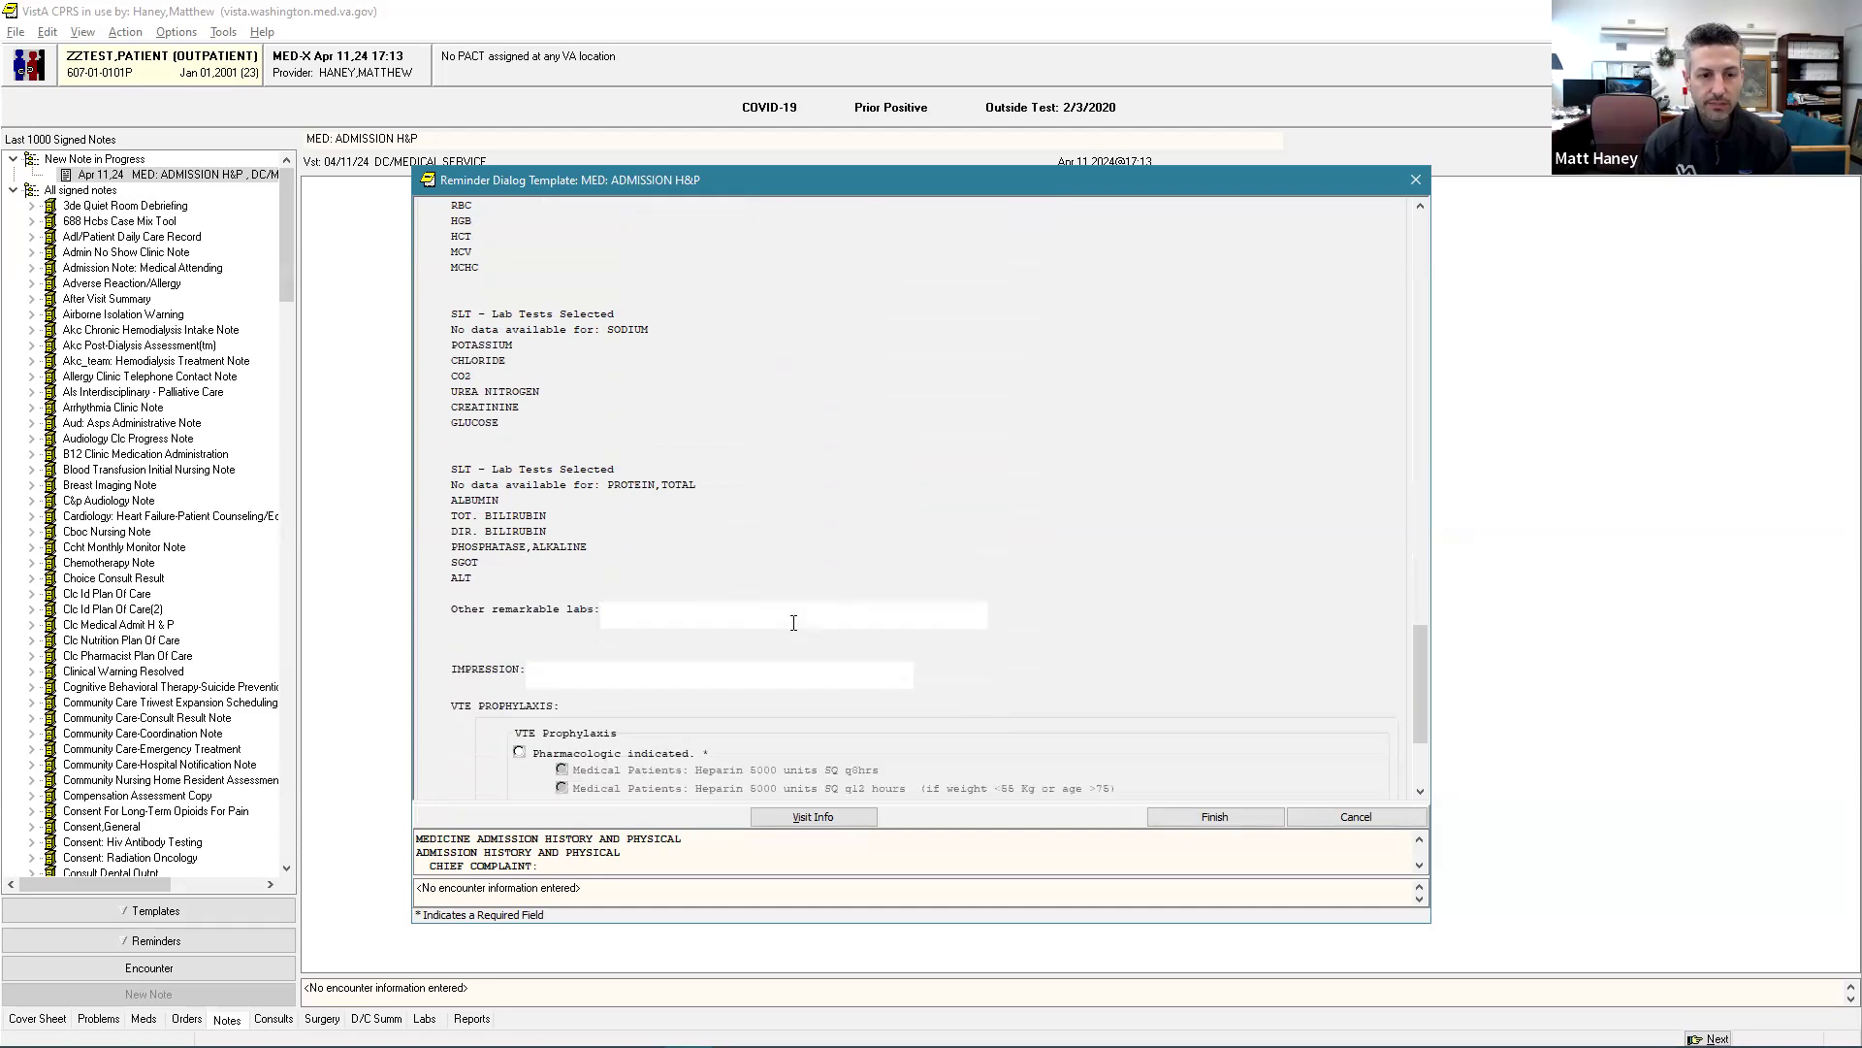
{"action": "scroll", "coordinate": [793, 622], "scroll_direction": "down", "scroll_amount": 4}
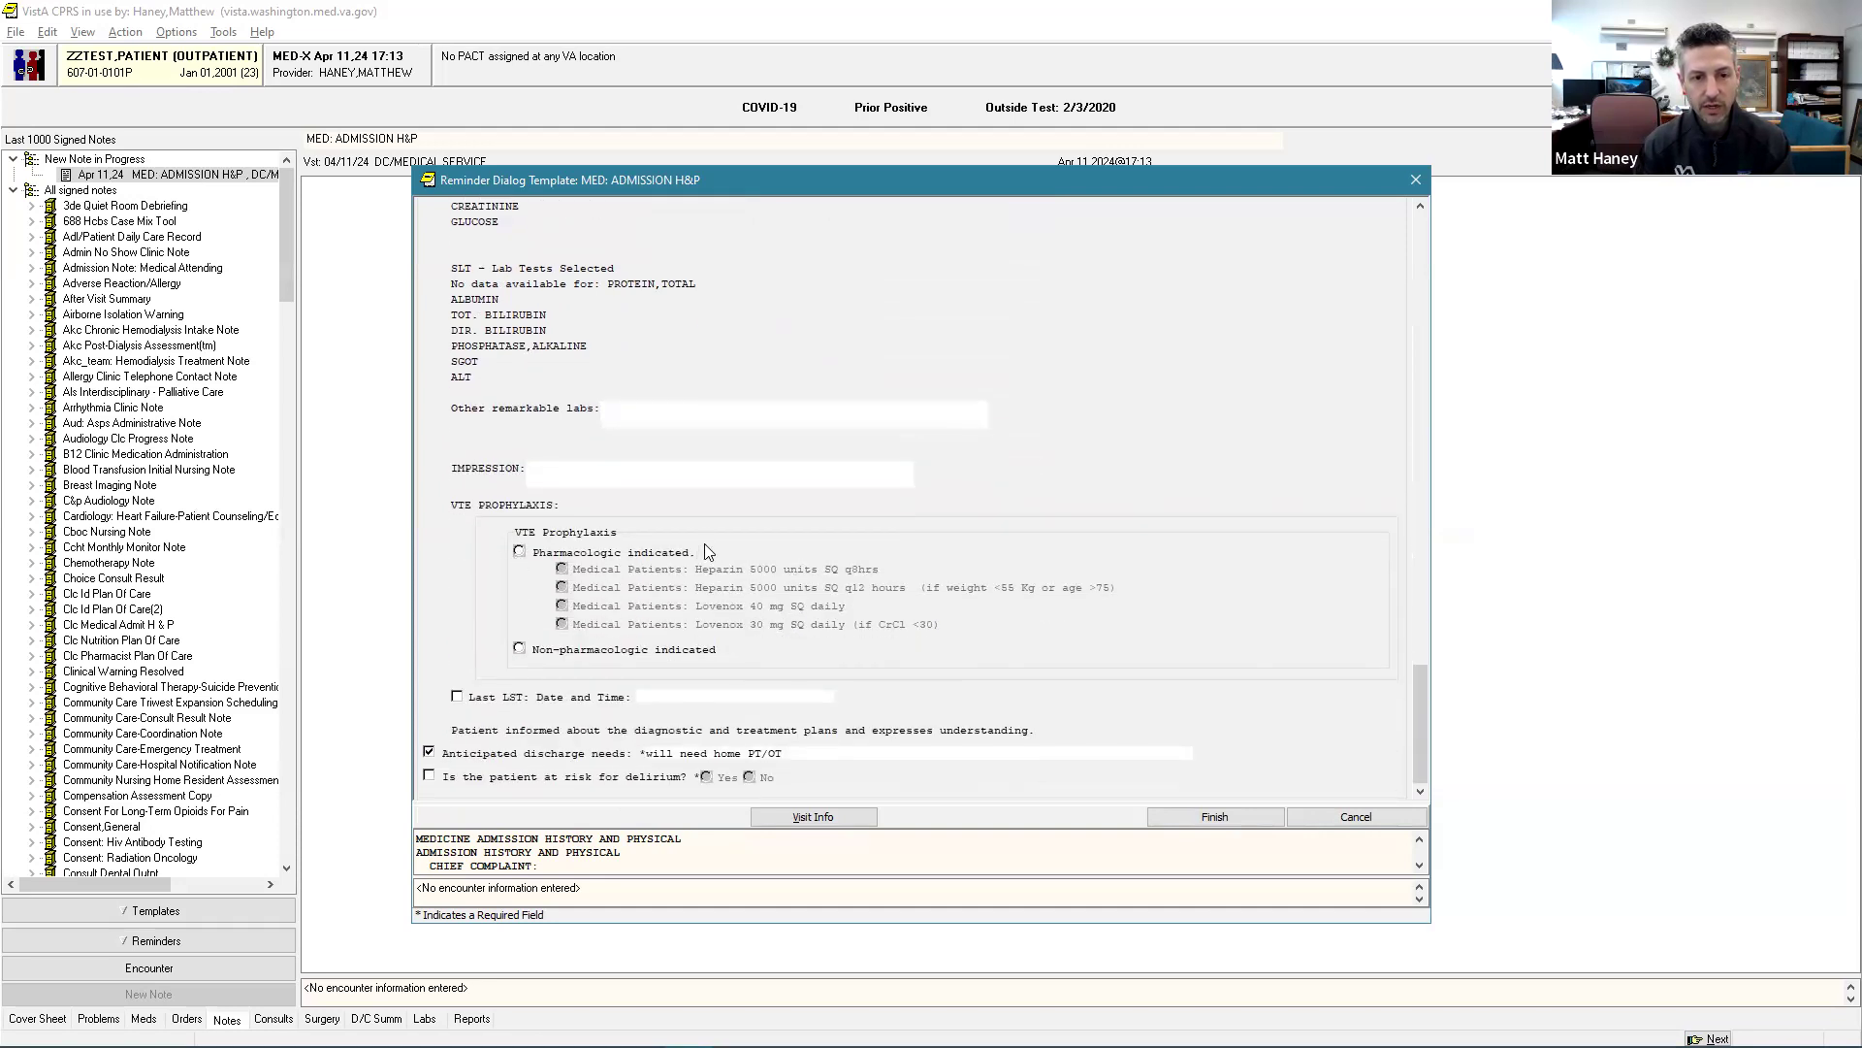
Step: Mark VTE prophylaxis as pharmacologic indicated with Lovenox 40 mg SQ daily, then move the template aside
{"action": "left_click", "coordinate": [520, 552]}
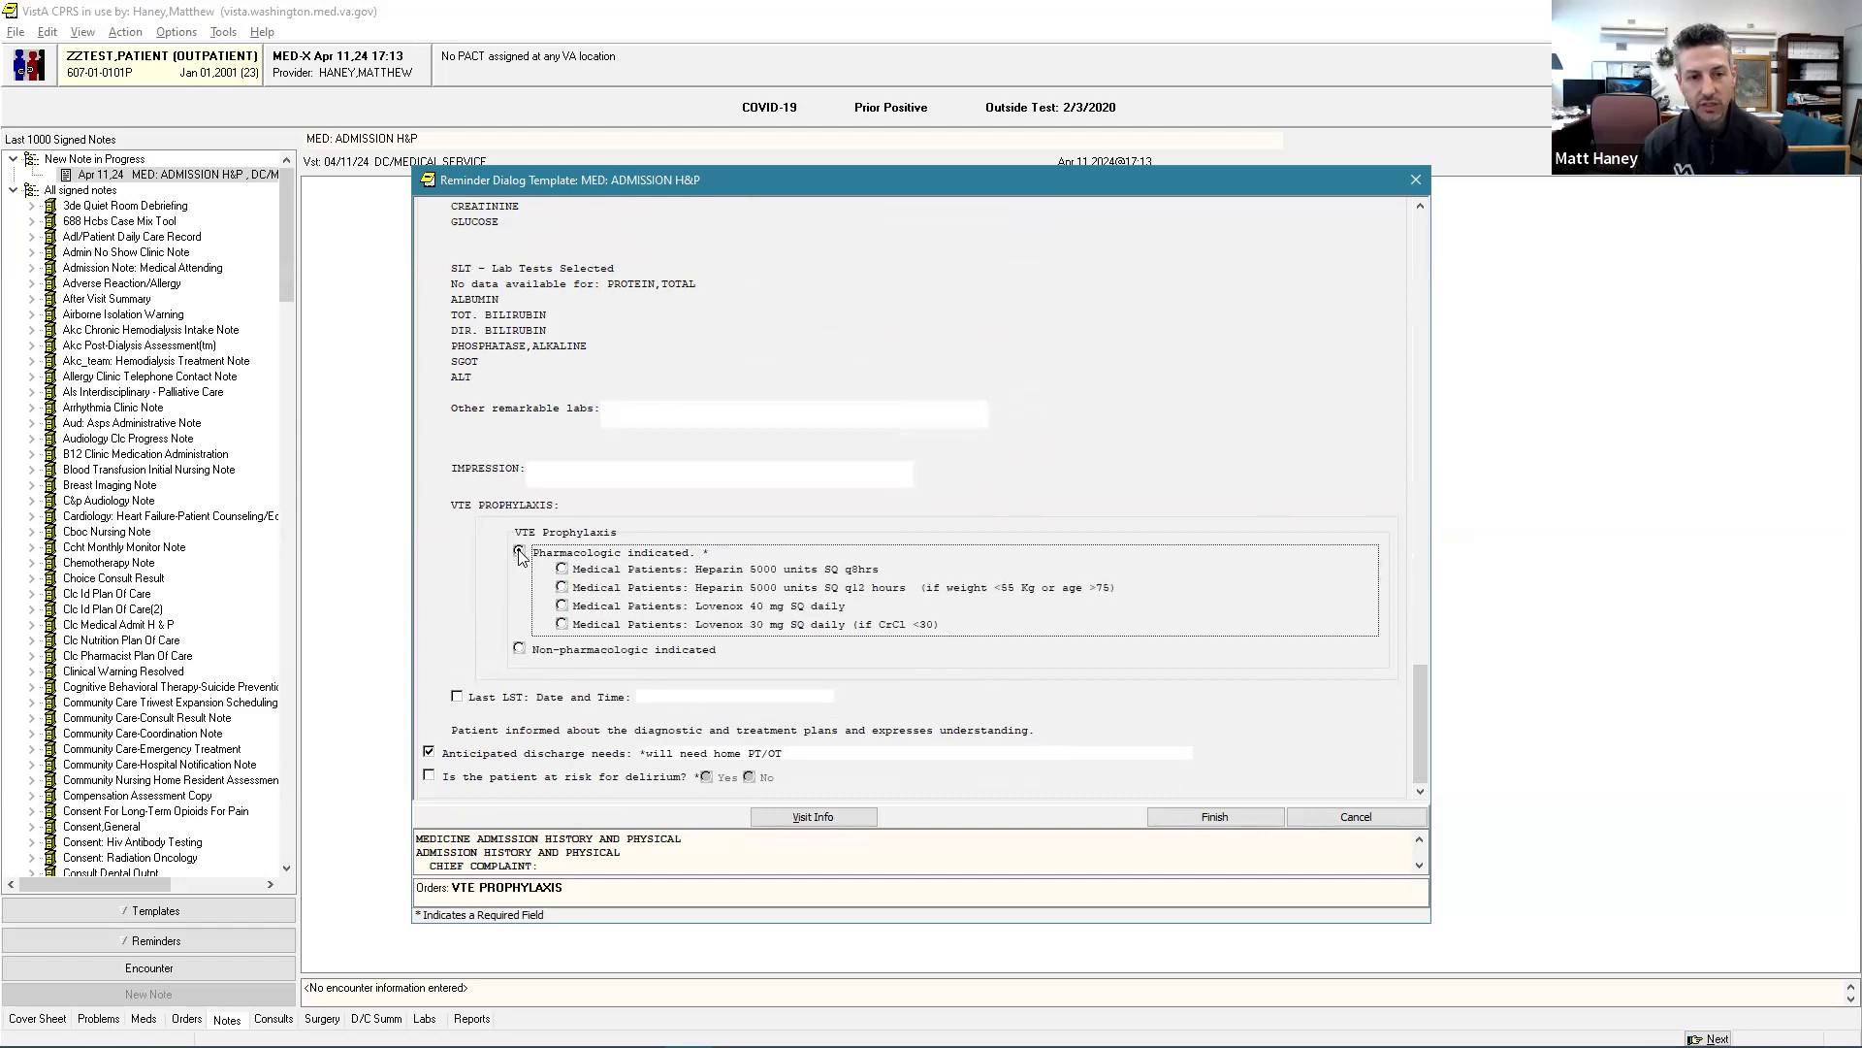
{"action": "left_click", "coordinate": [563, 571]}
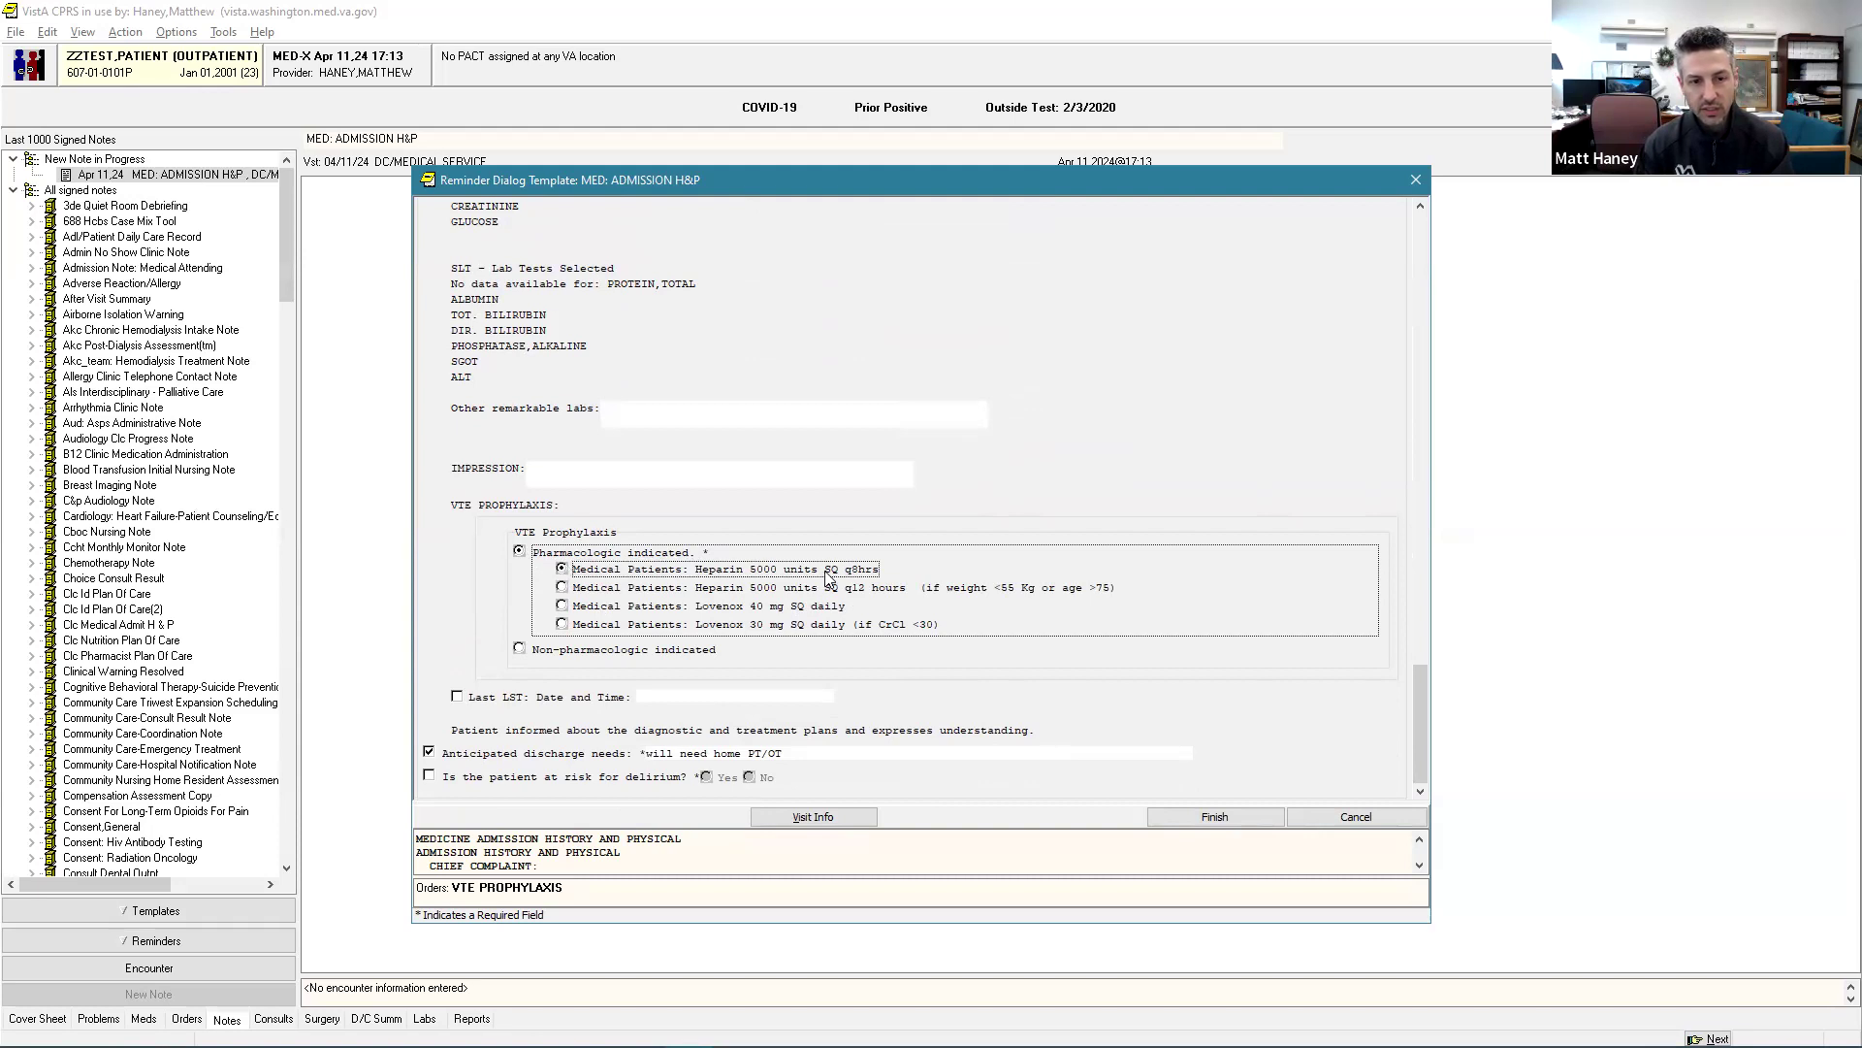
{"action": "left_click", "coordinate": [747, 608]}
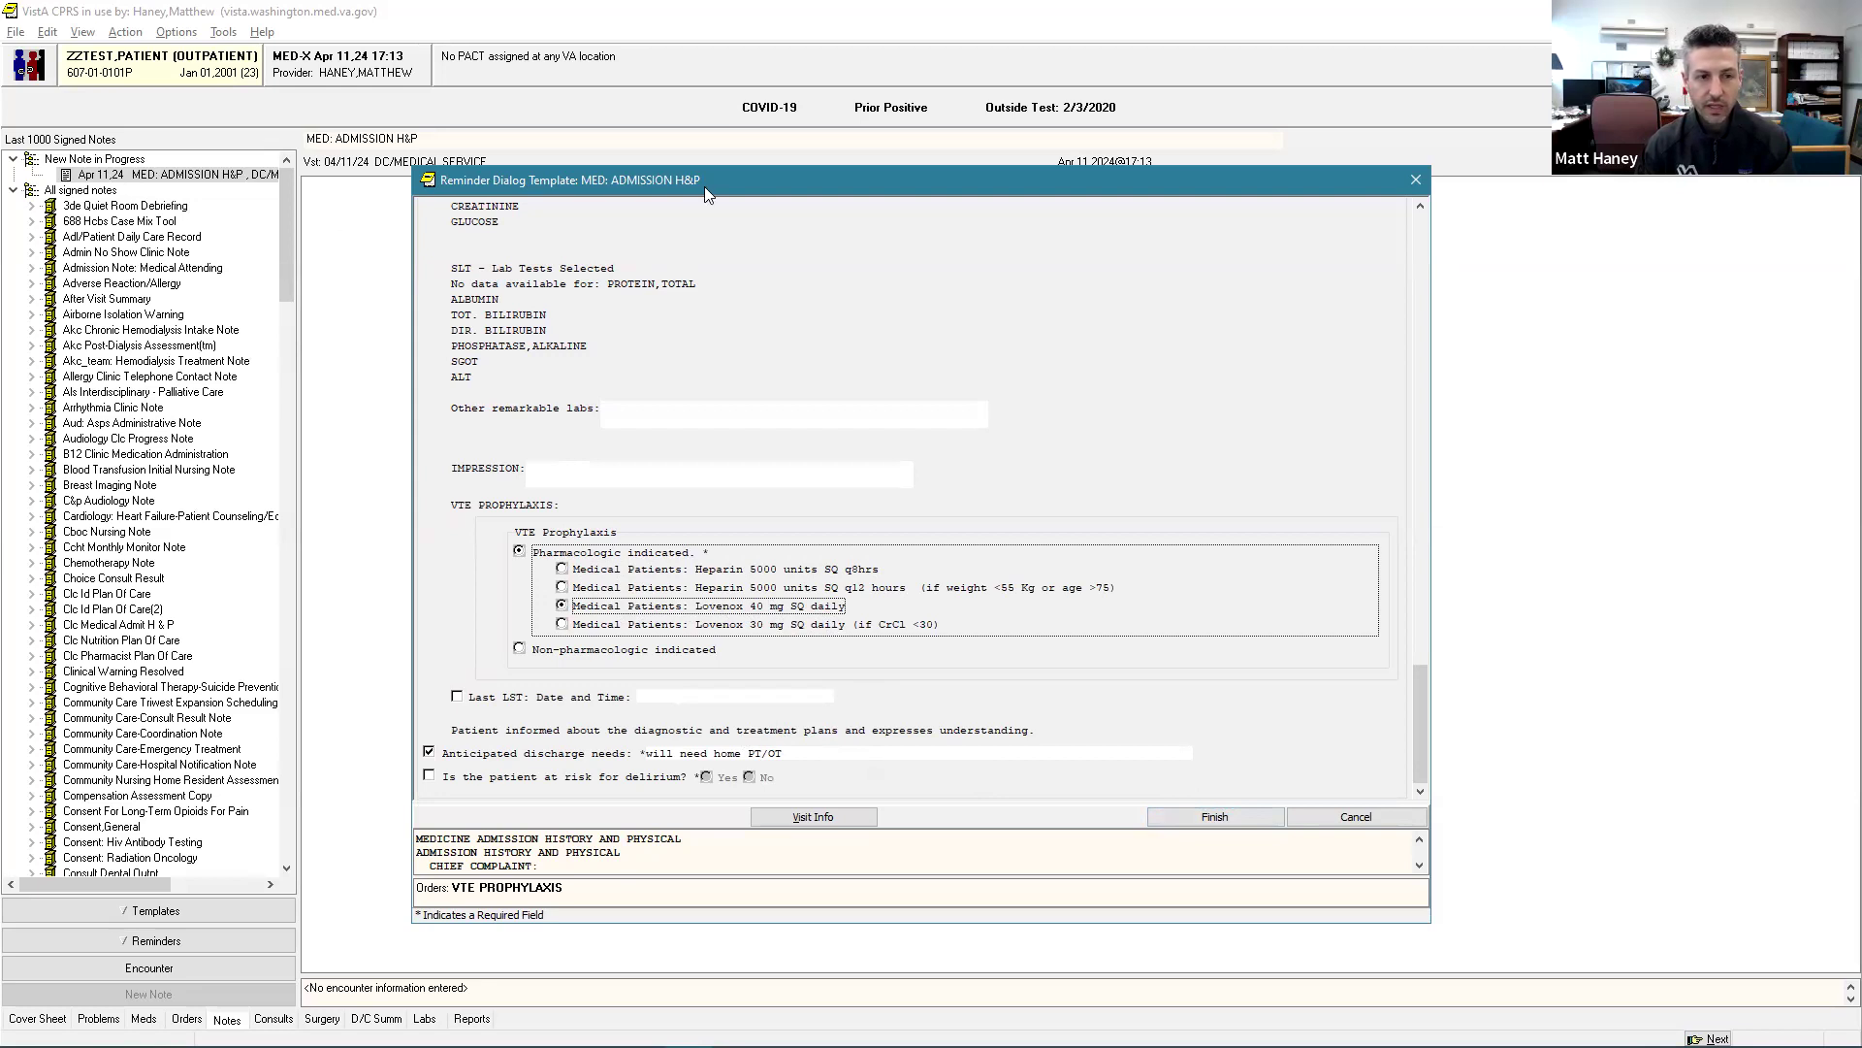
{"action": "left_click_drag", "start_coordinate": [704, 186], "coordinate": [990, 182]}
{"action": "mouse_move", "coordinate": [287, 241]}
{"action": "left_mouse_down"}
{"action": "mouse_move", "coordinate": [285, 291]}
{"action": "mouse_move", "coordinate": [285, 240]}
{"action": "left_mouse_up"}
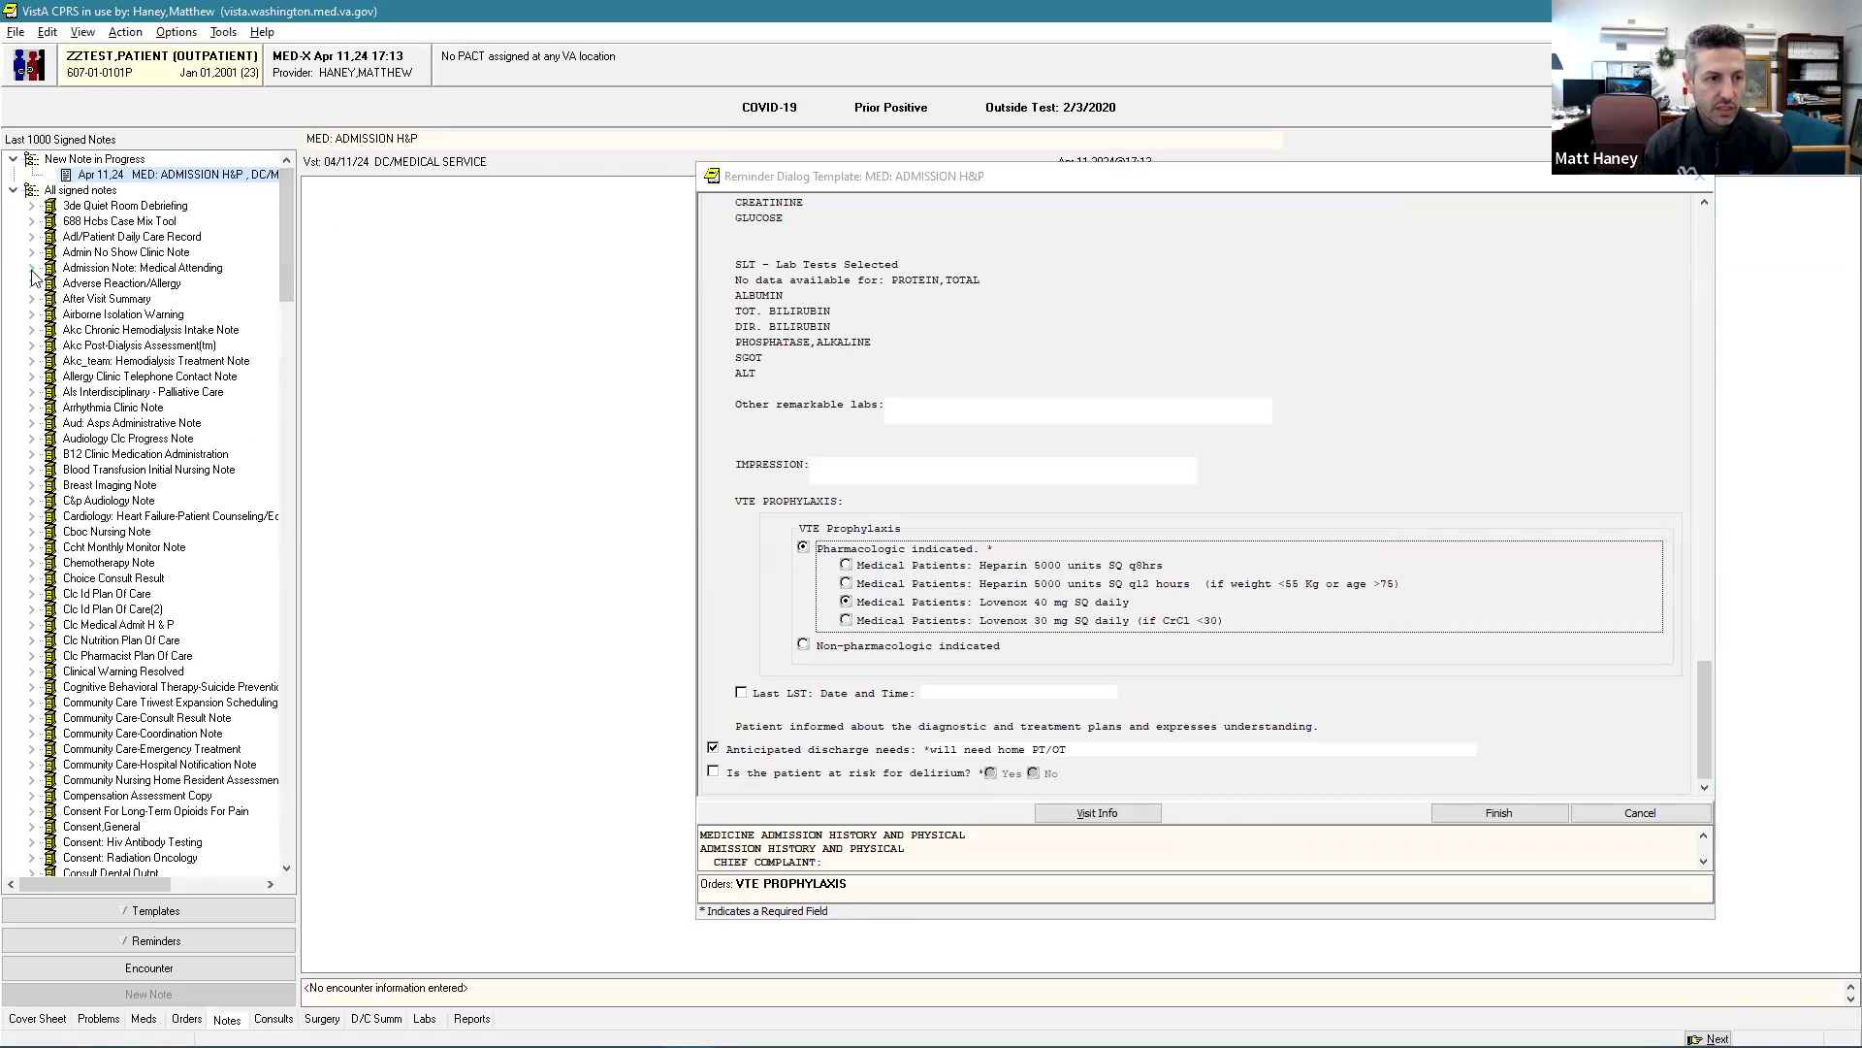
Step: Read the Sep 10,10 Medical Attending admission note, then return to the new MED: ADMISSION H&P note
{"action": "left_click", "coordinate": [32, 268]}
{"action": "left_click", "coordinate": [151, 282]}
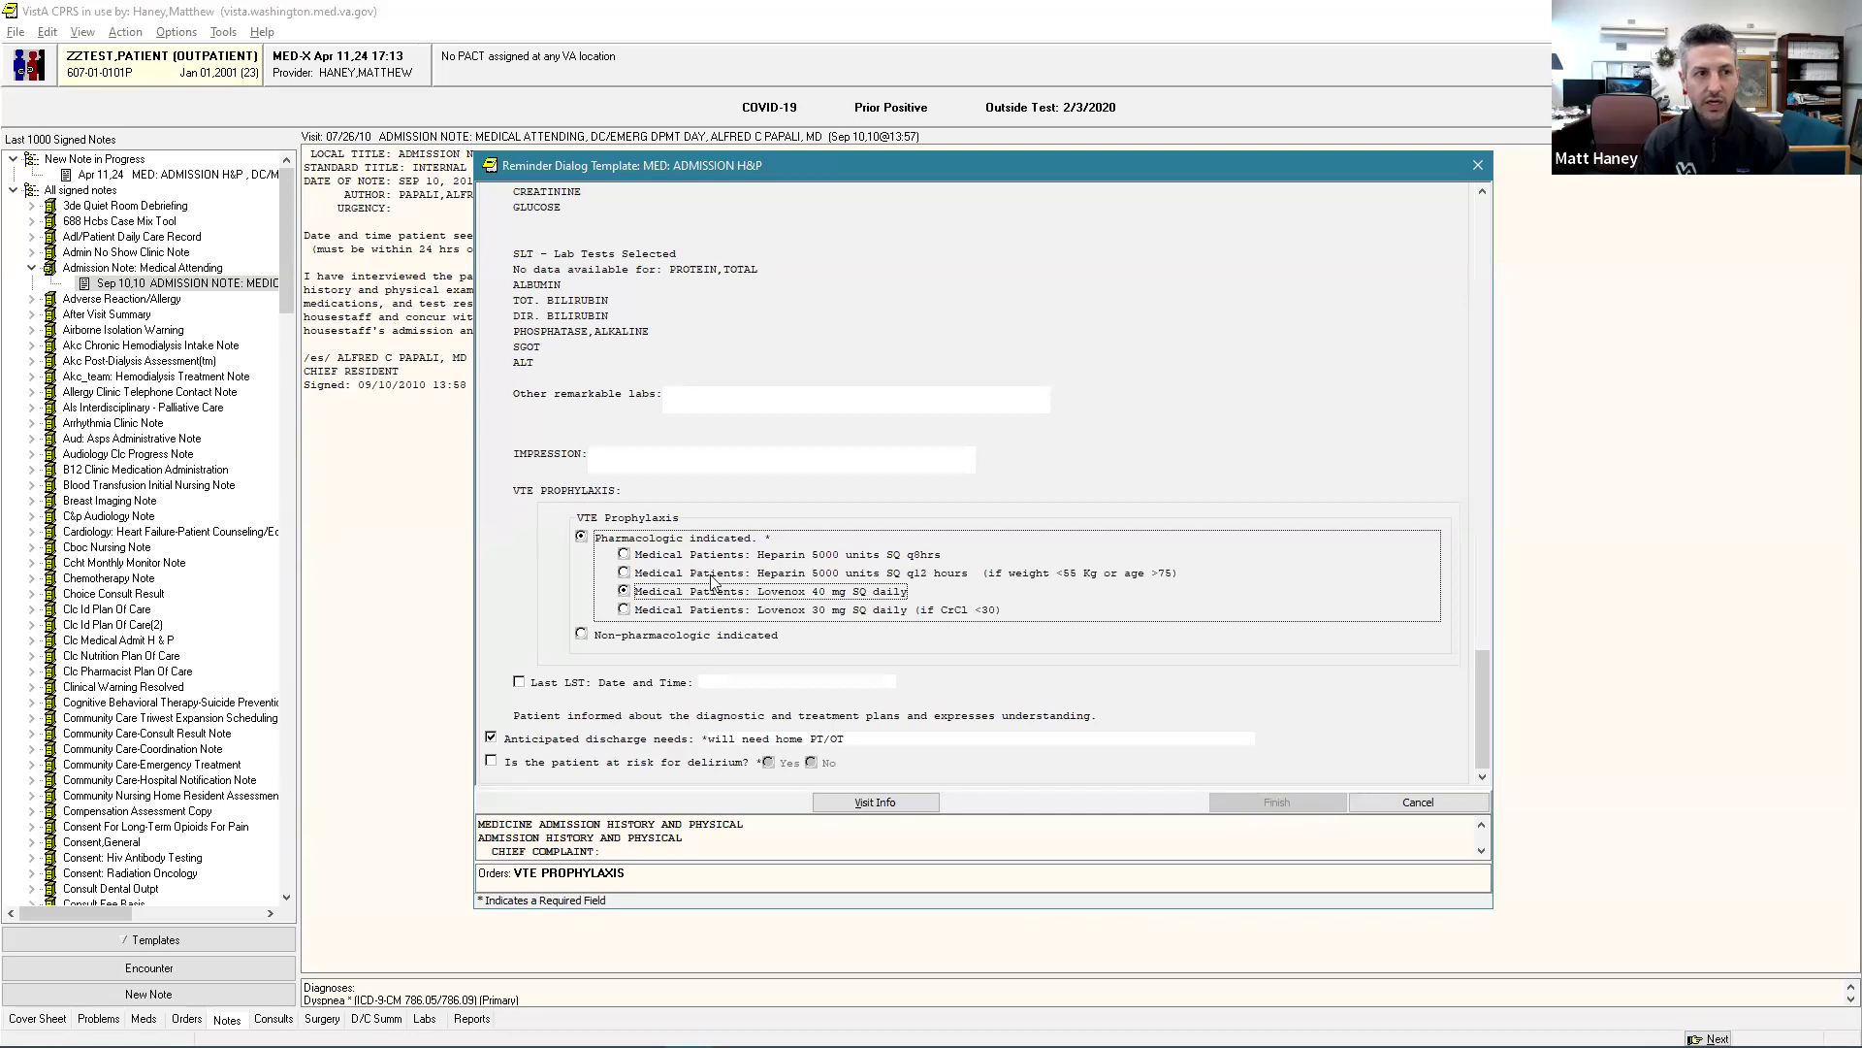
{"action": "left_click", "coordinate": [172, 177]}
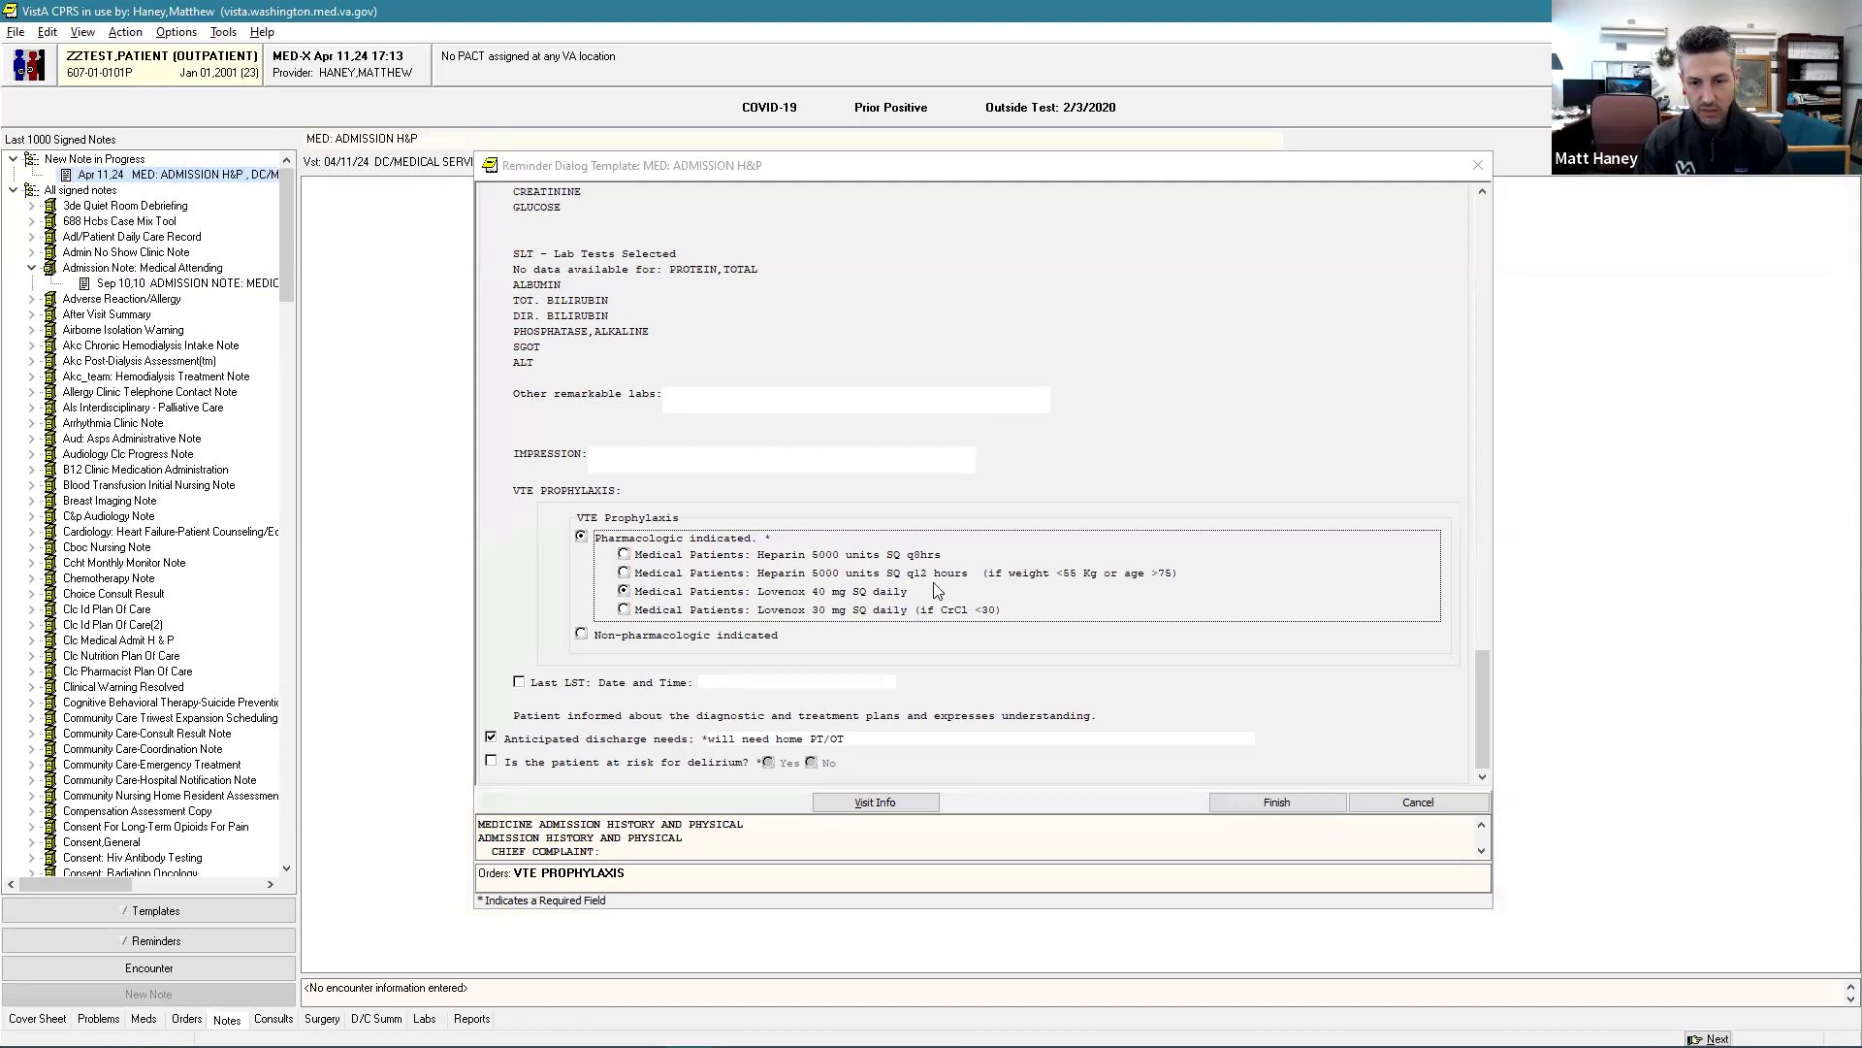
Step: Finish the template into the note body, confirming Yes as the primary encounter provider
{"action": "left_click", "coordinate": [1276, 803]}
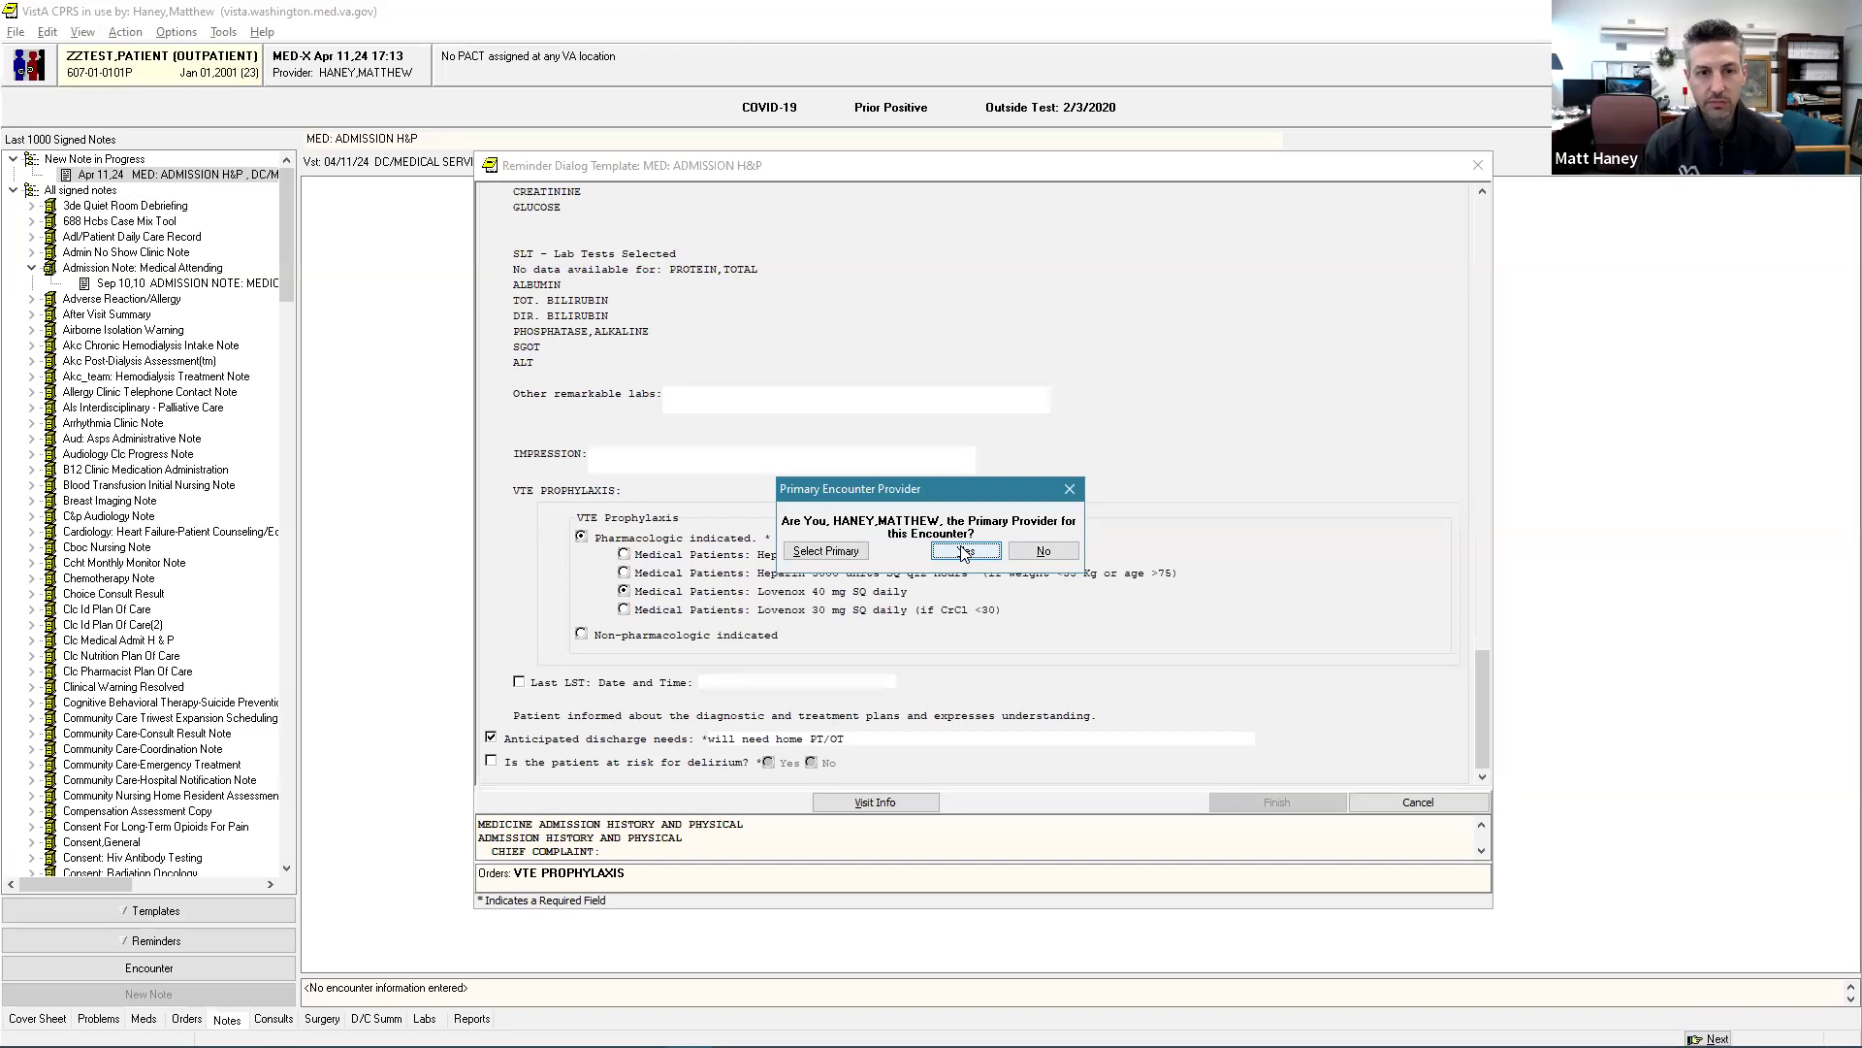
{"action": "left_click", "coordinate": [964, 552]}
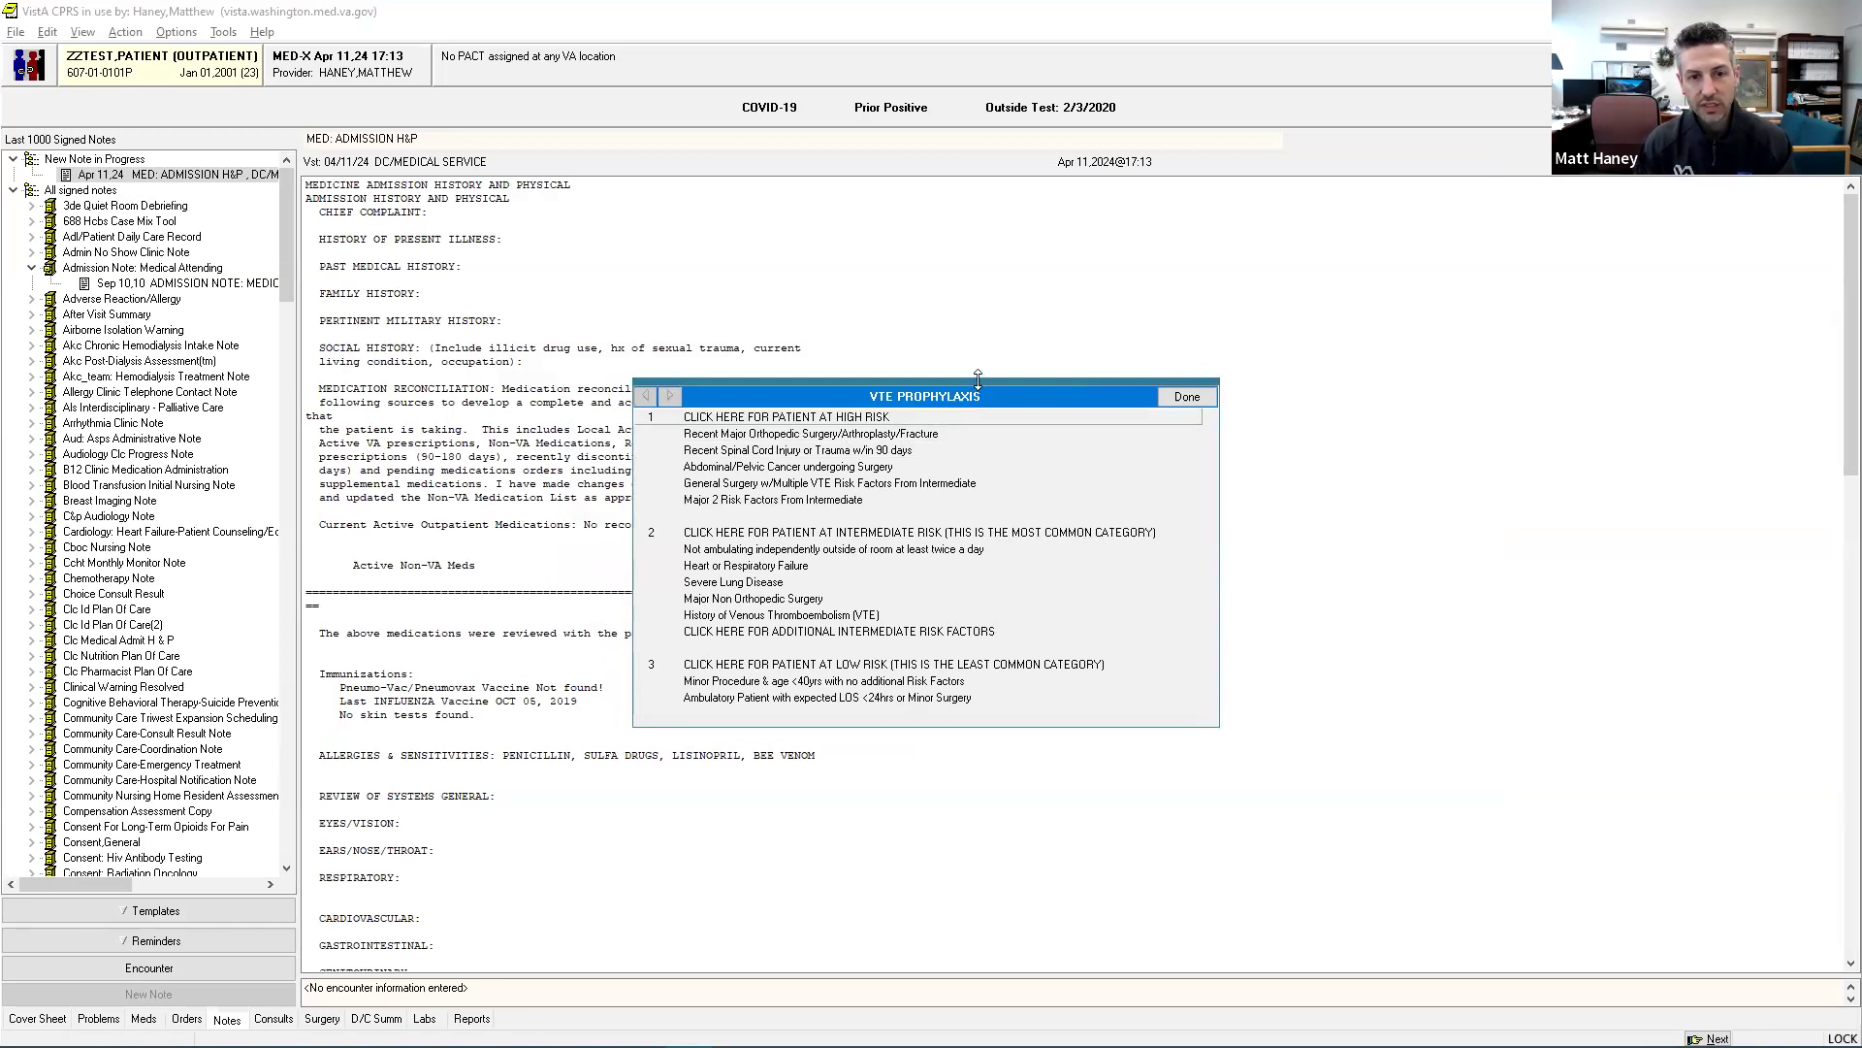
Step: Enlarge the VTE PROPHYLAXIS guide and pick the patient at intermediate risk option
{"action": "left_click_drag", "start_coordinate": [978, 378], "coordinate": [978, 335]}
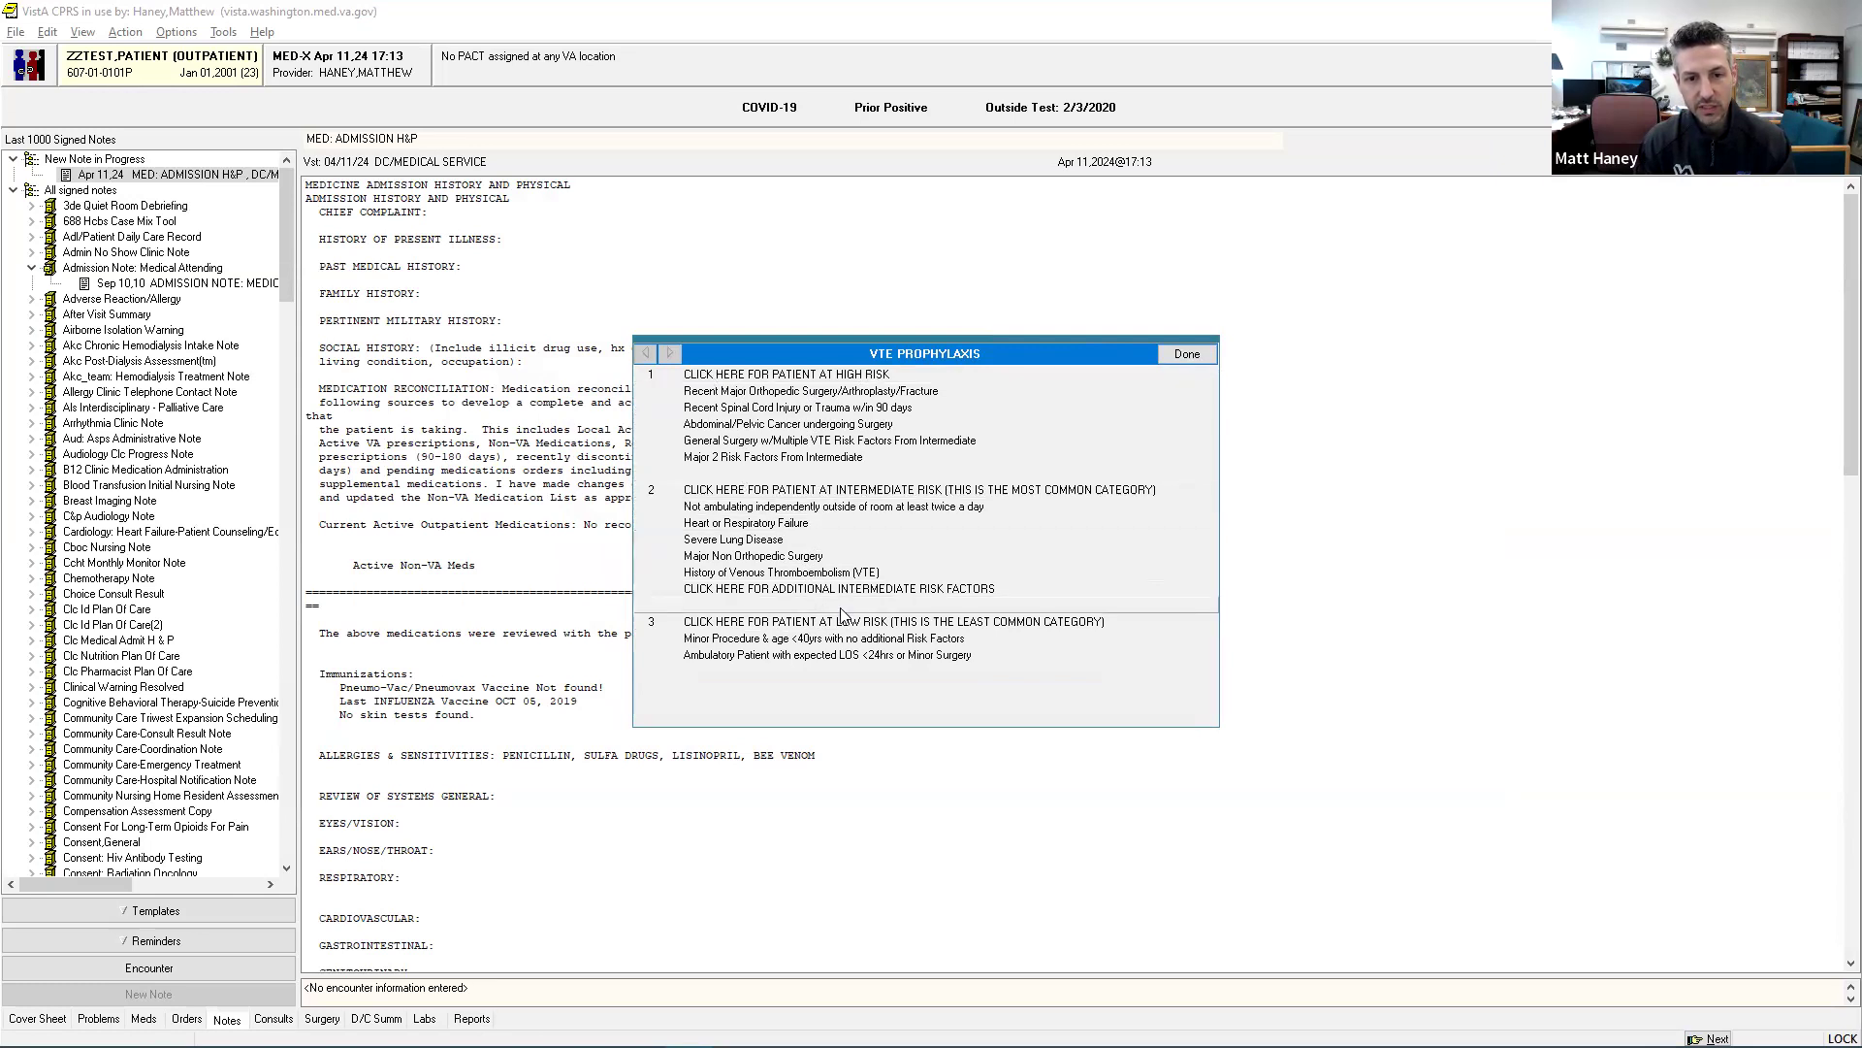
{"action": "left_click", "coordinate": [881, 490]}
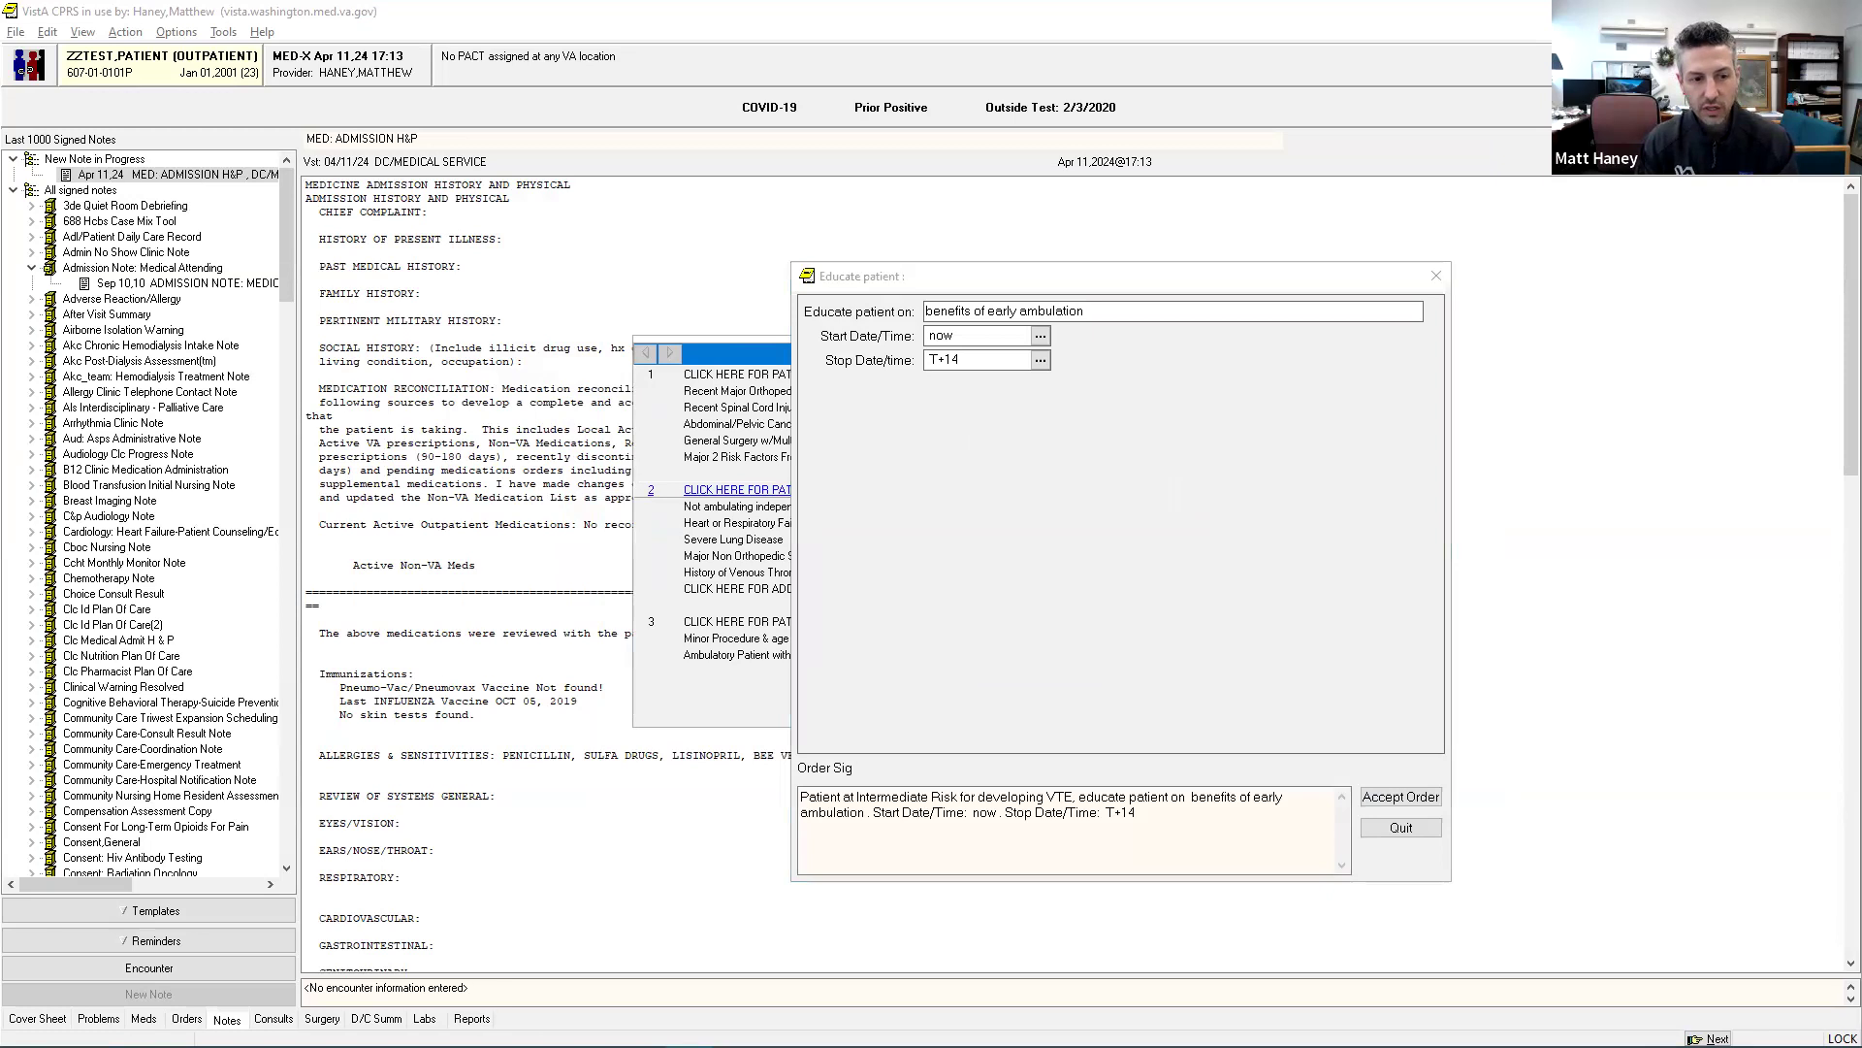
Step: Review the Educate patient order: benefits of early ambulation, starting now, stopping at T+14
{"action": "left_click", "coordinate": [999, 281]}
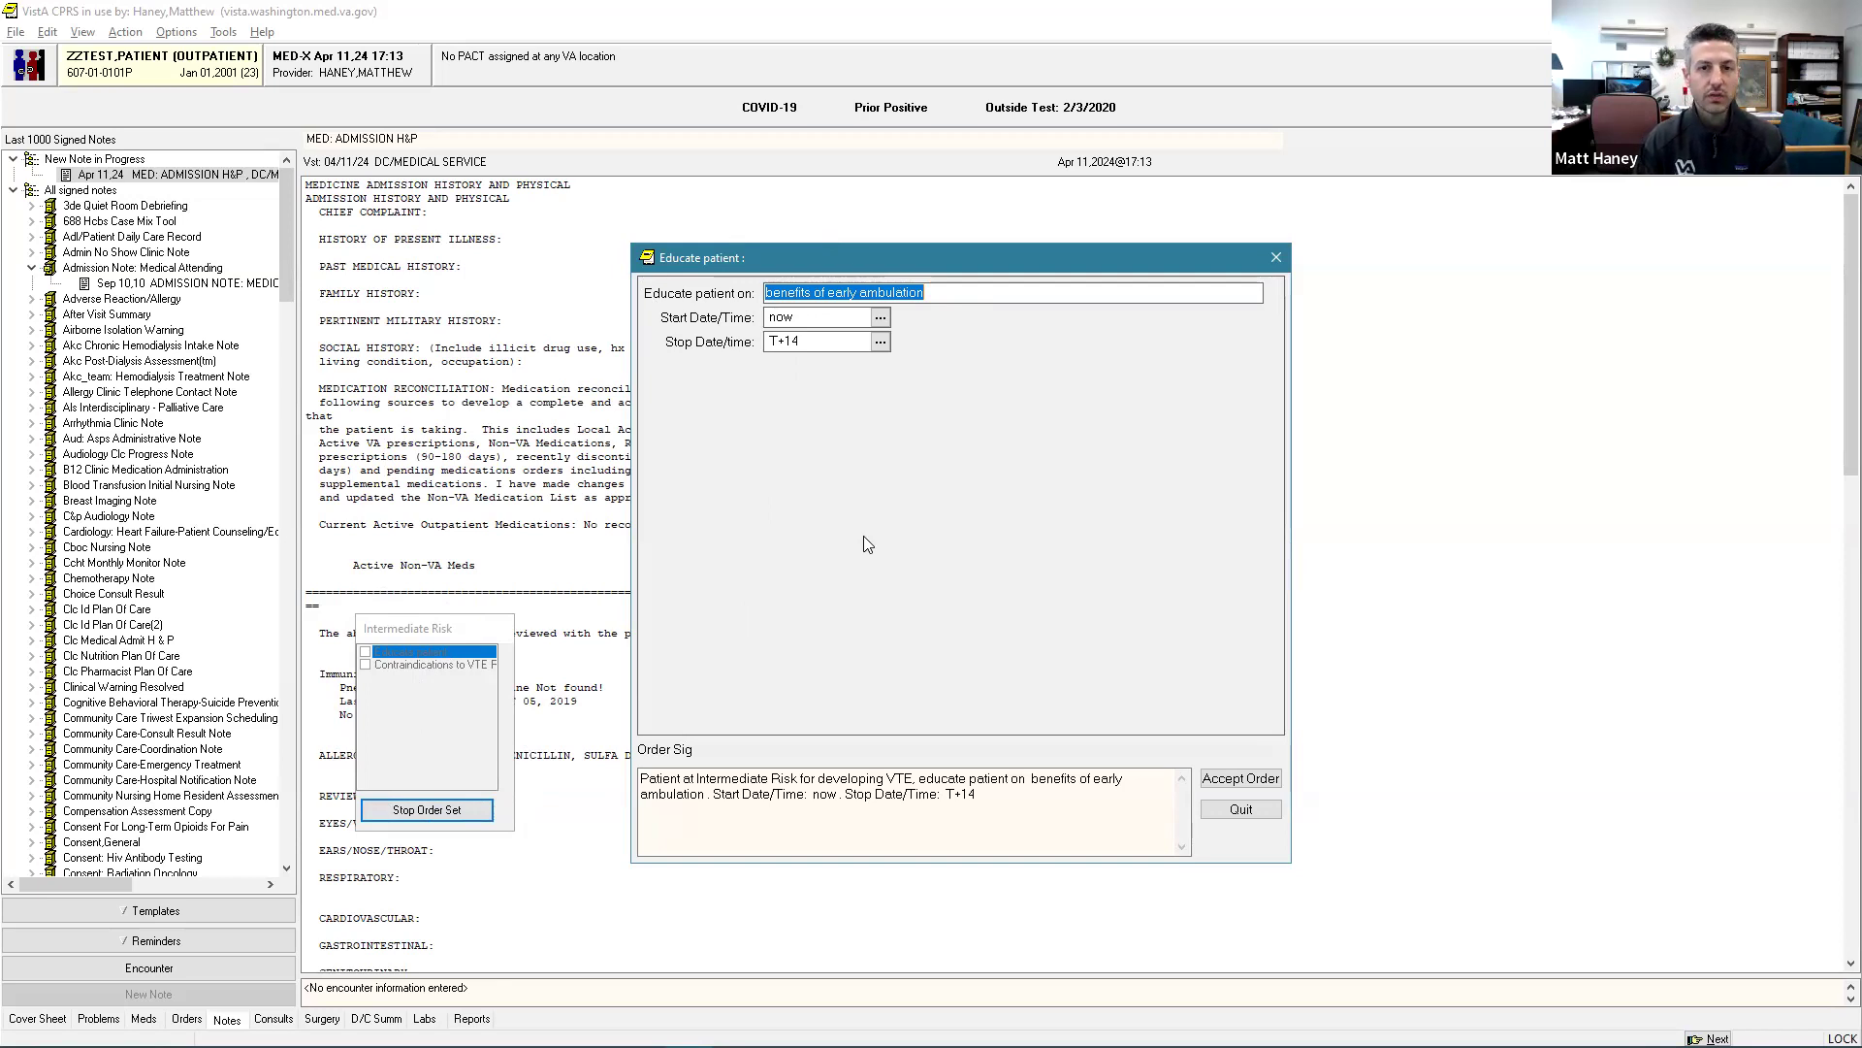
{"action": "left_click", "coordinate": [459, 630]}
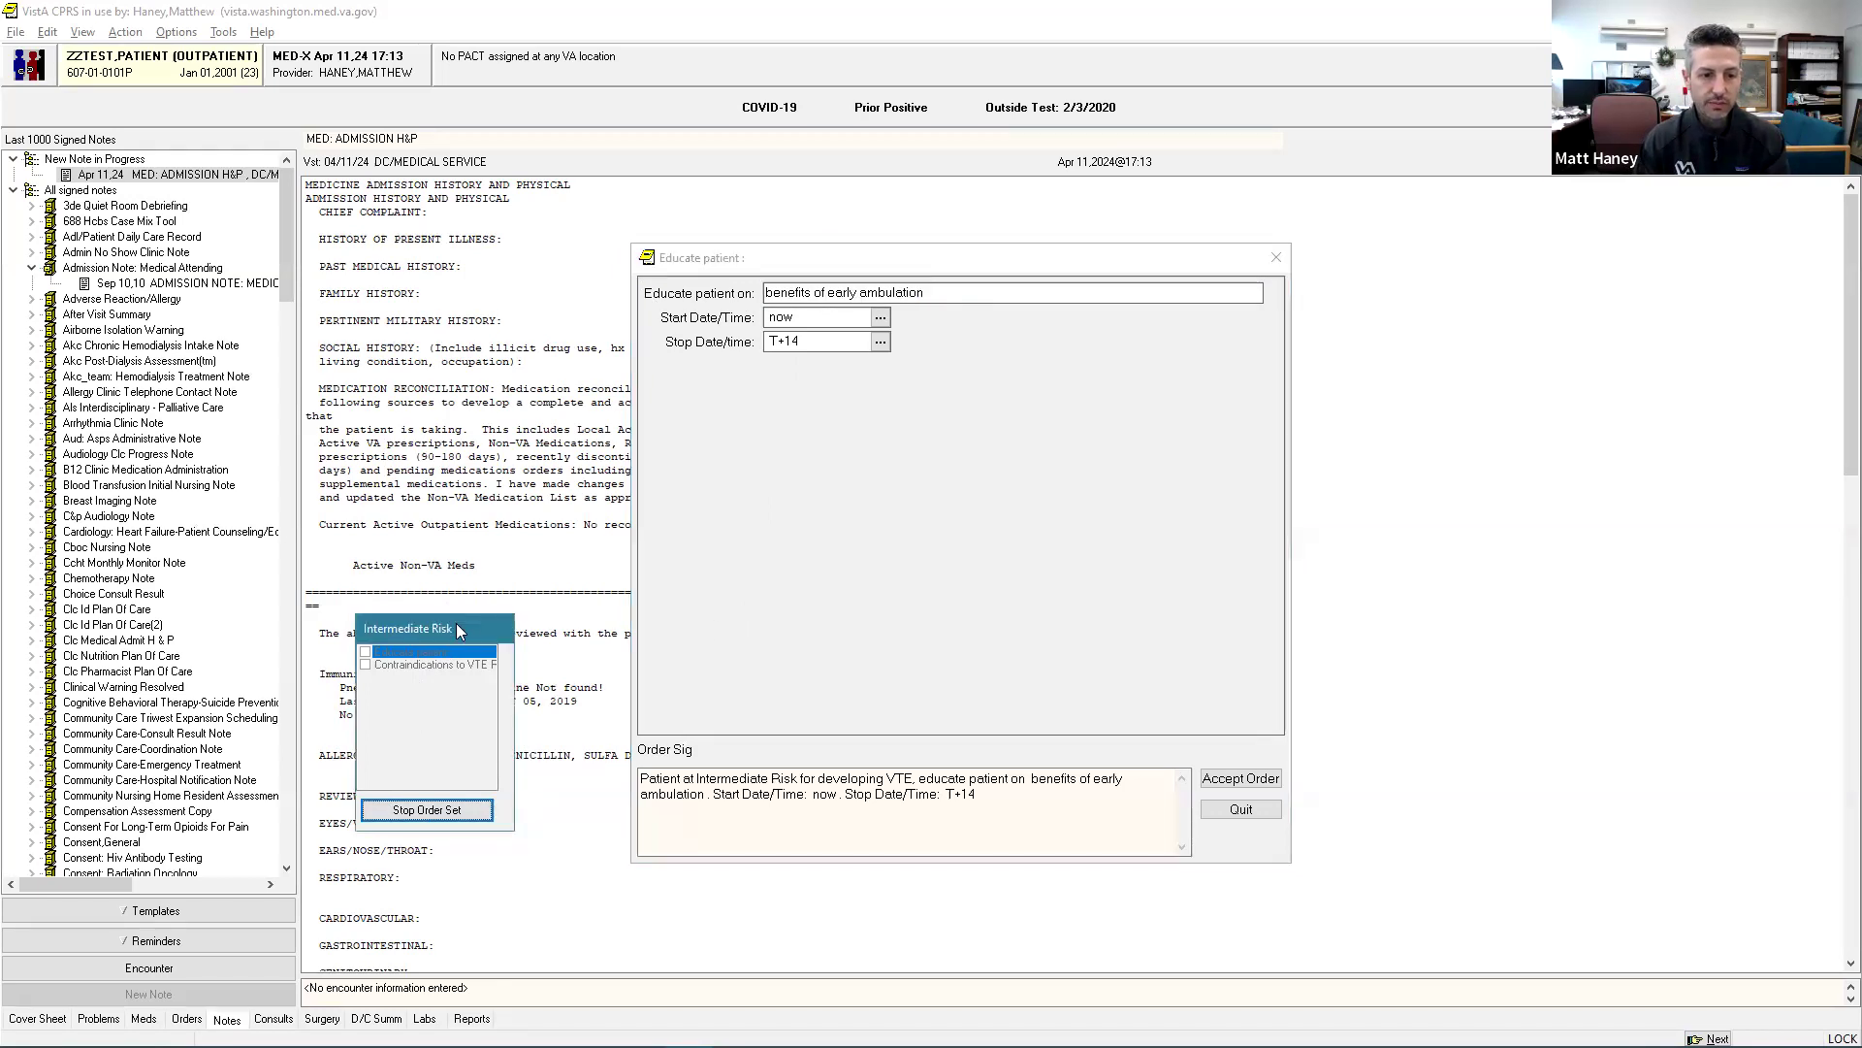
{"action": "left_click_drag", "start_coordinate": [459, 629], "coordinate": [462, 628]}
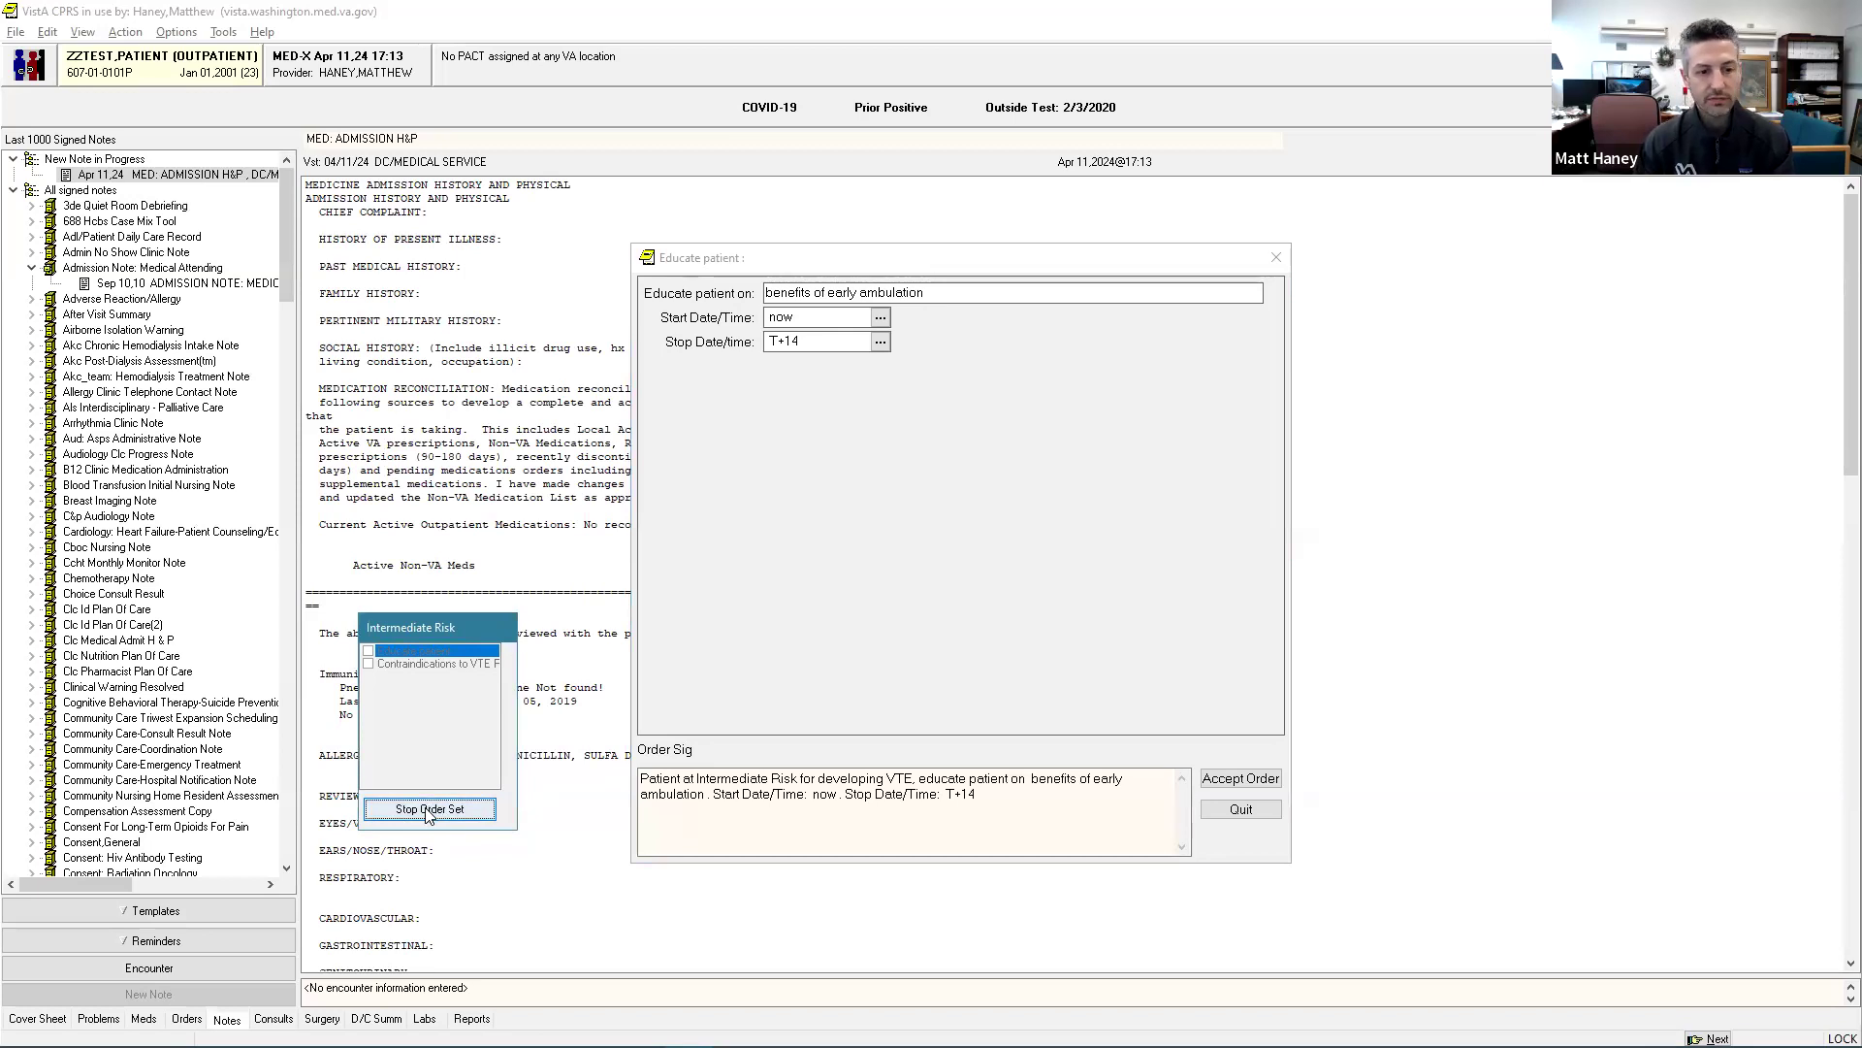
{"action": "left_click", "coordinate": [1055, 648]}
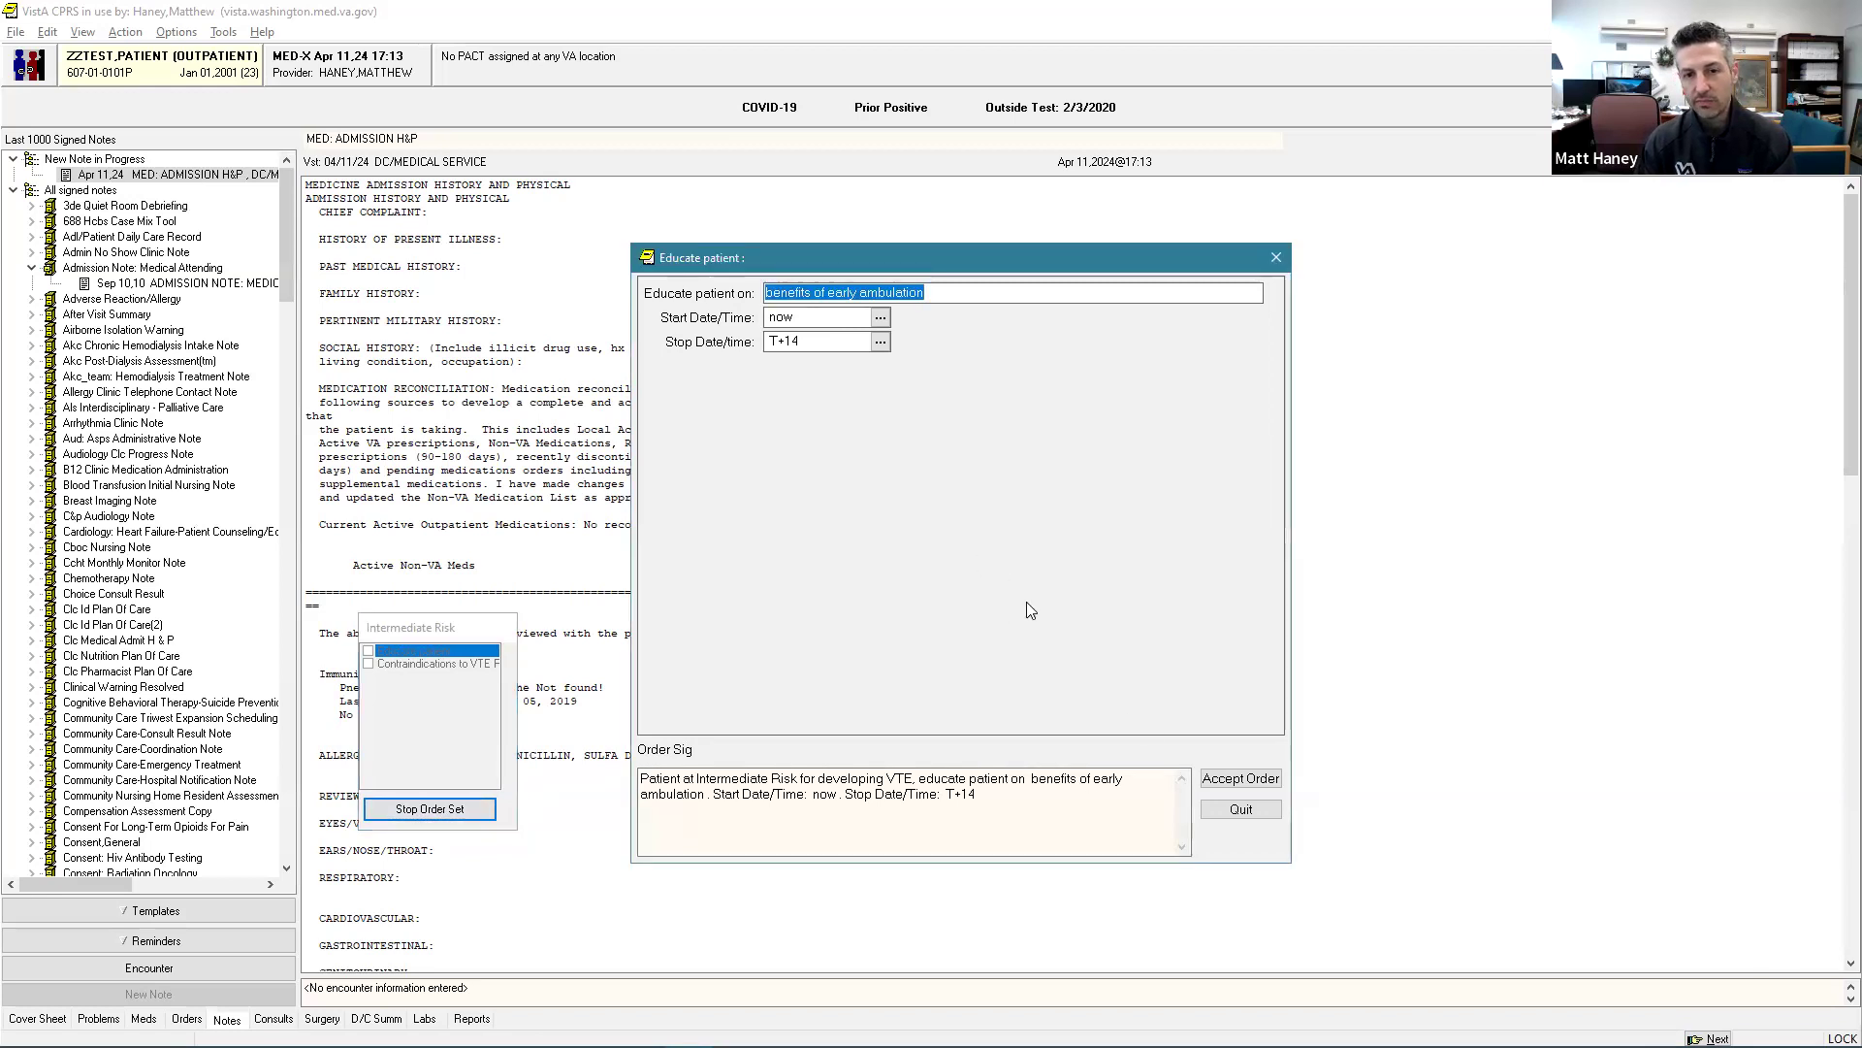
Step: Accept the early-ambulation education order and choose '1 No Contraindications to Prophylaxis'
{"action": "left_click", "coordinate": [1239, 782]}
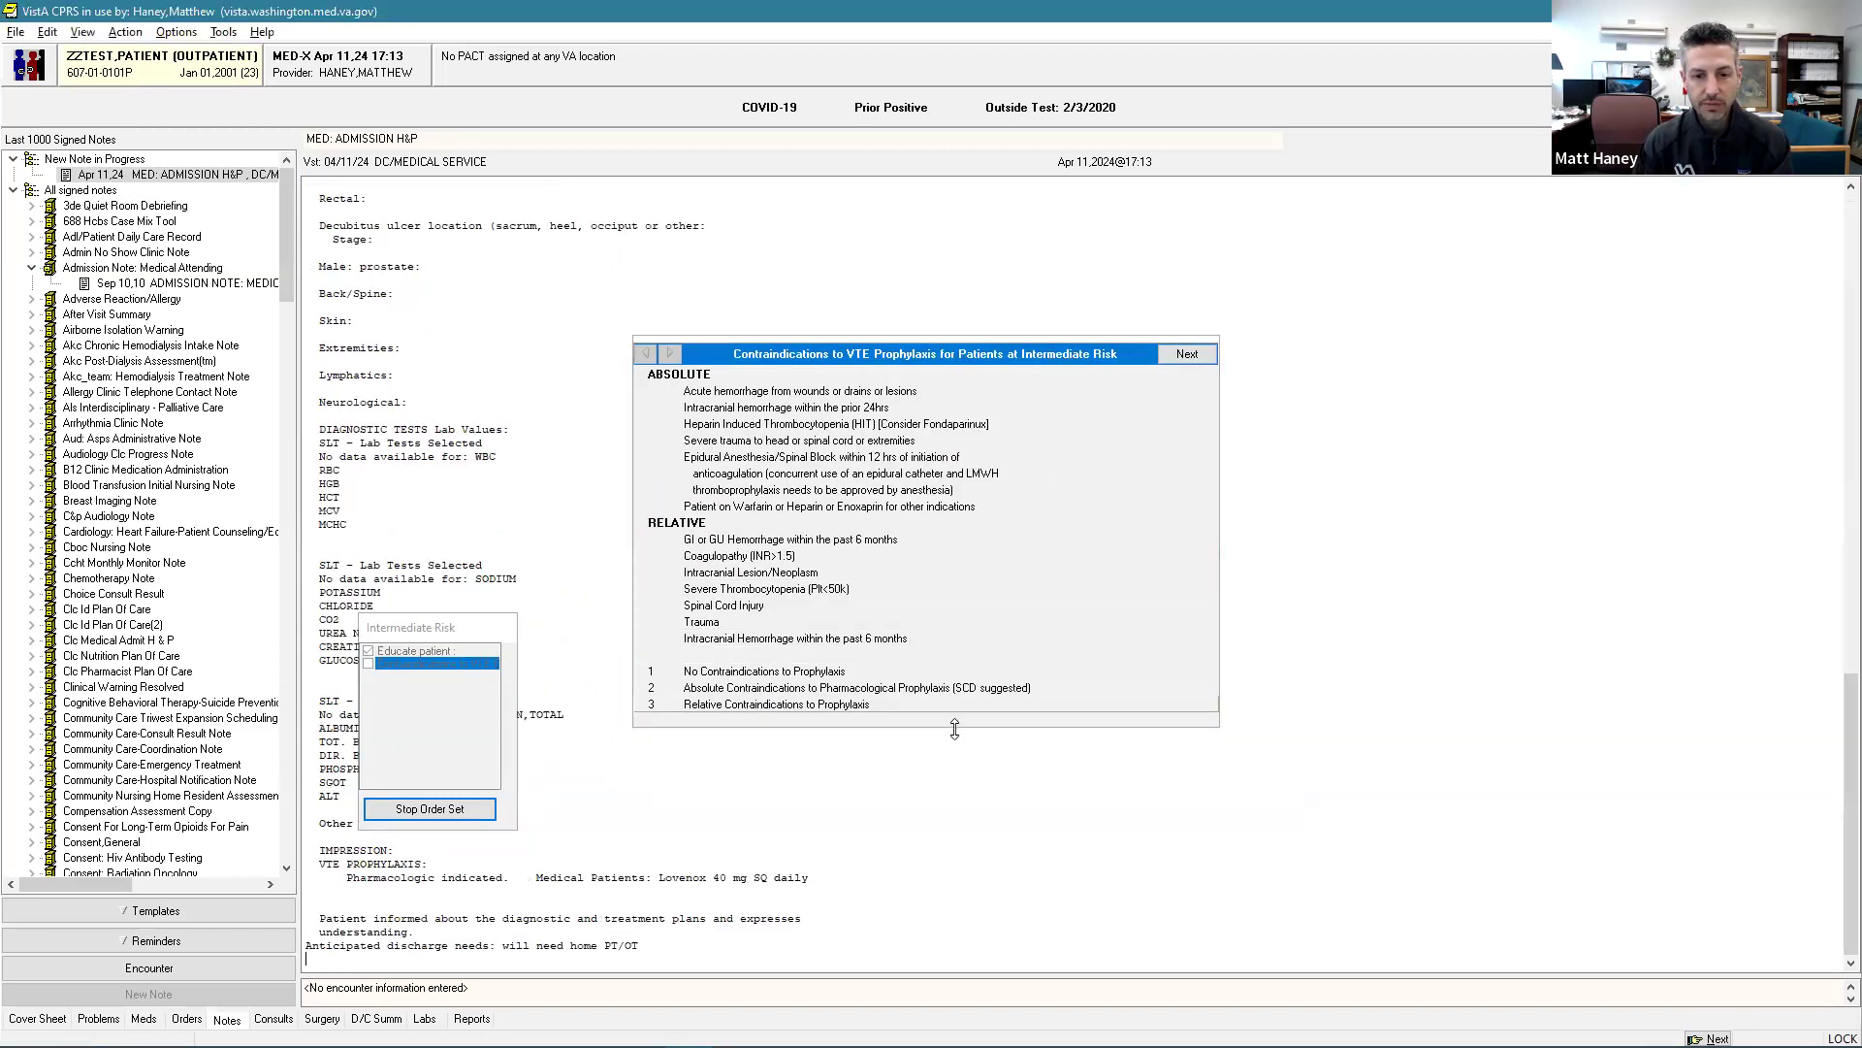
{"action": "left_click_drag", "start_coordinate": [955, 726], "coordinate": [955, 789]}
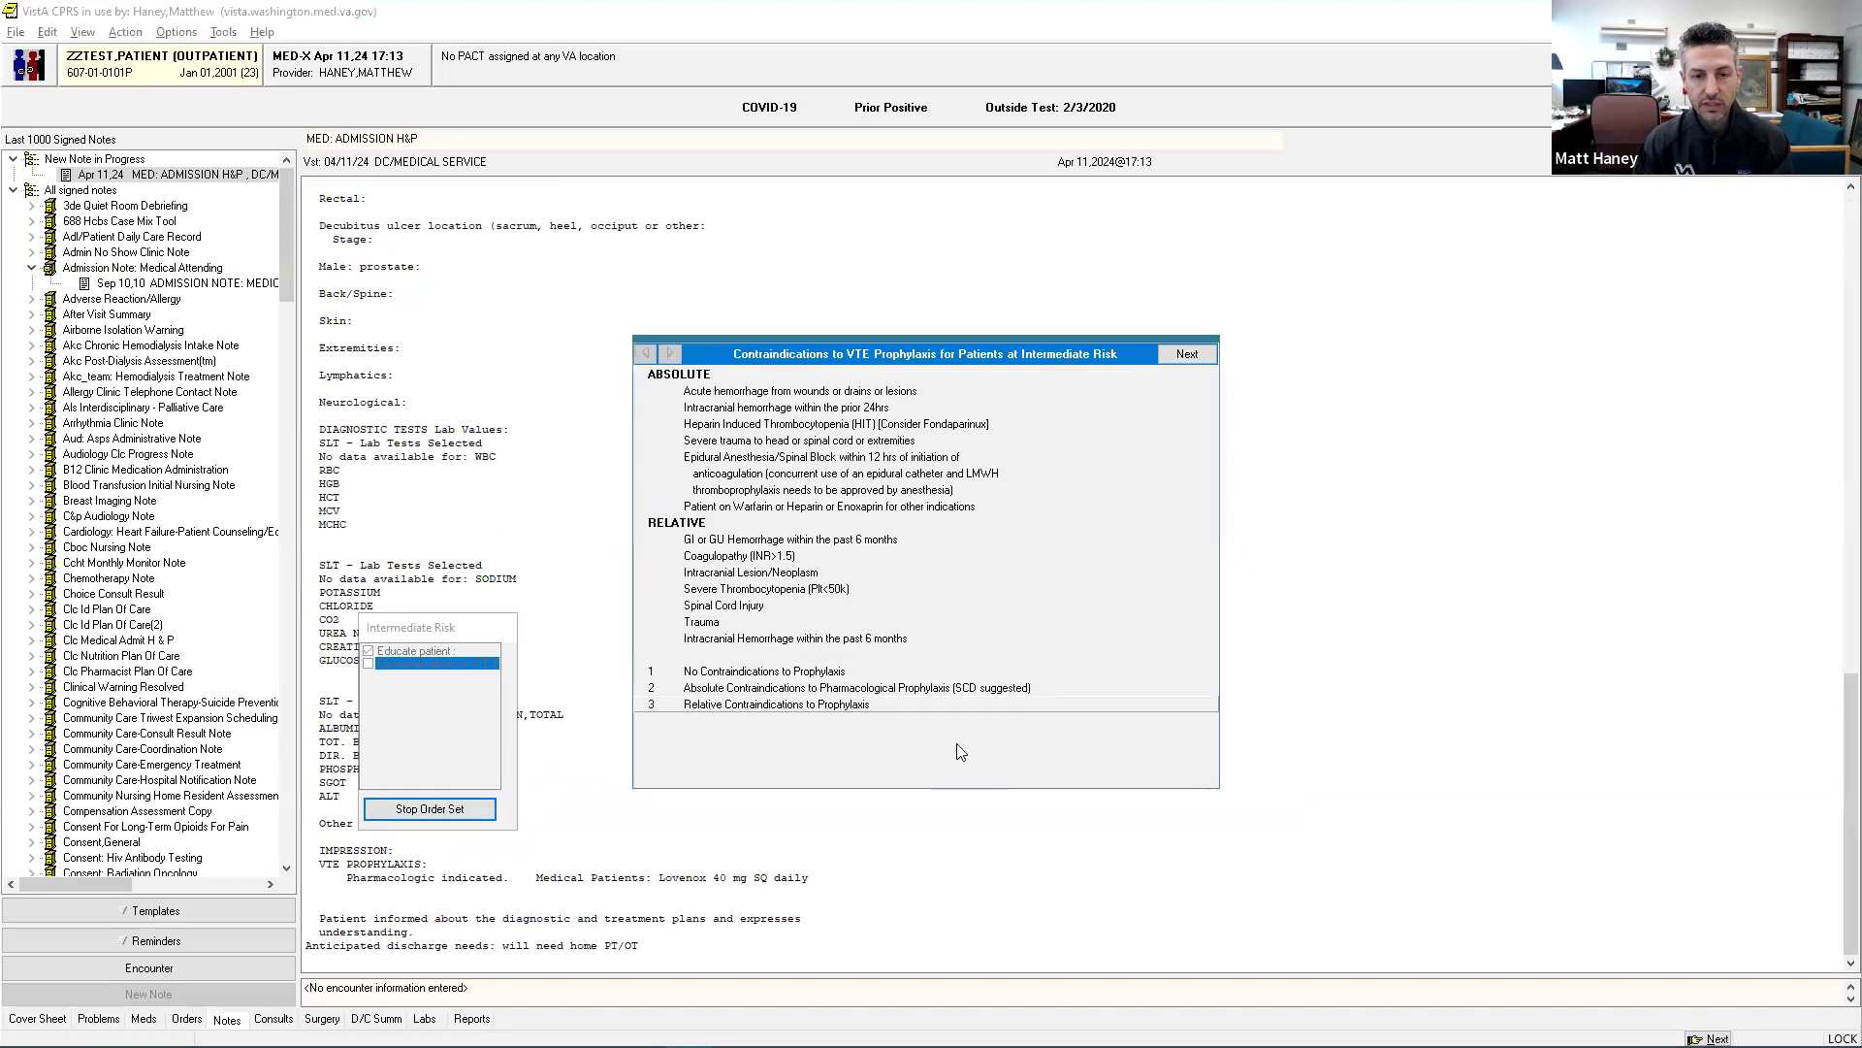
{"action": "left_click", "coordinate": [777, 674]}
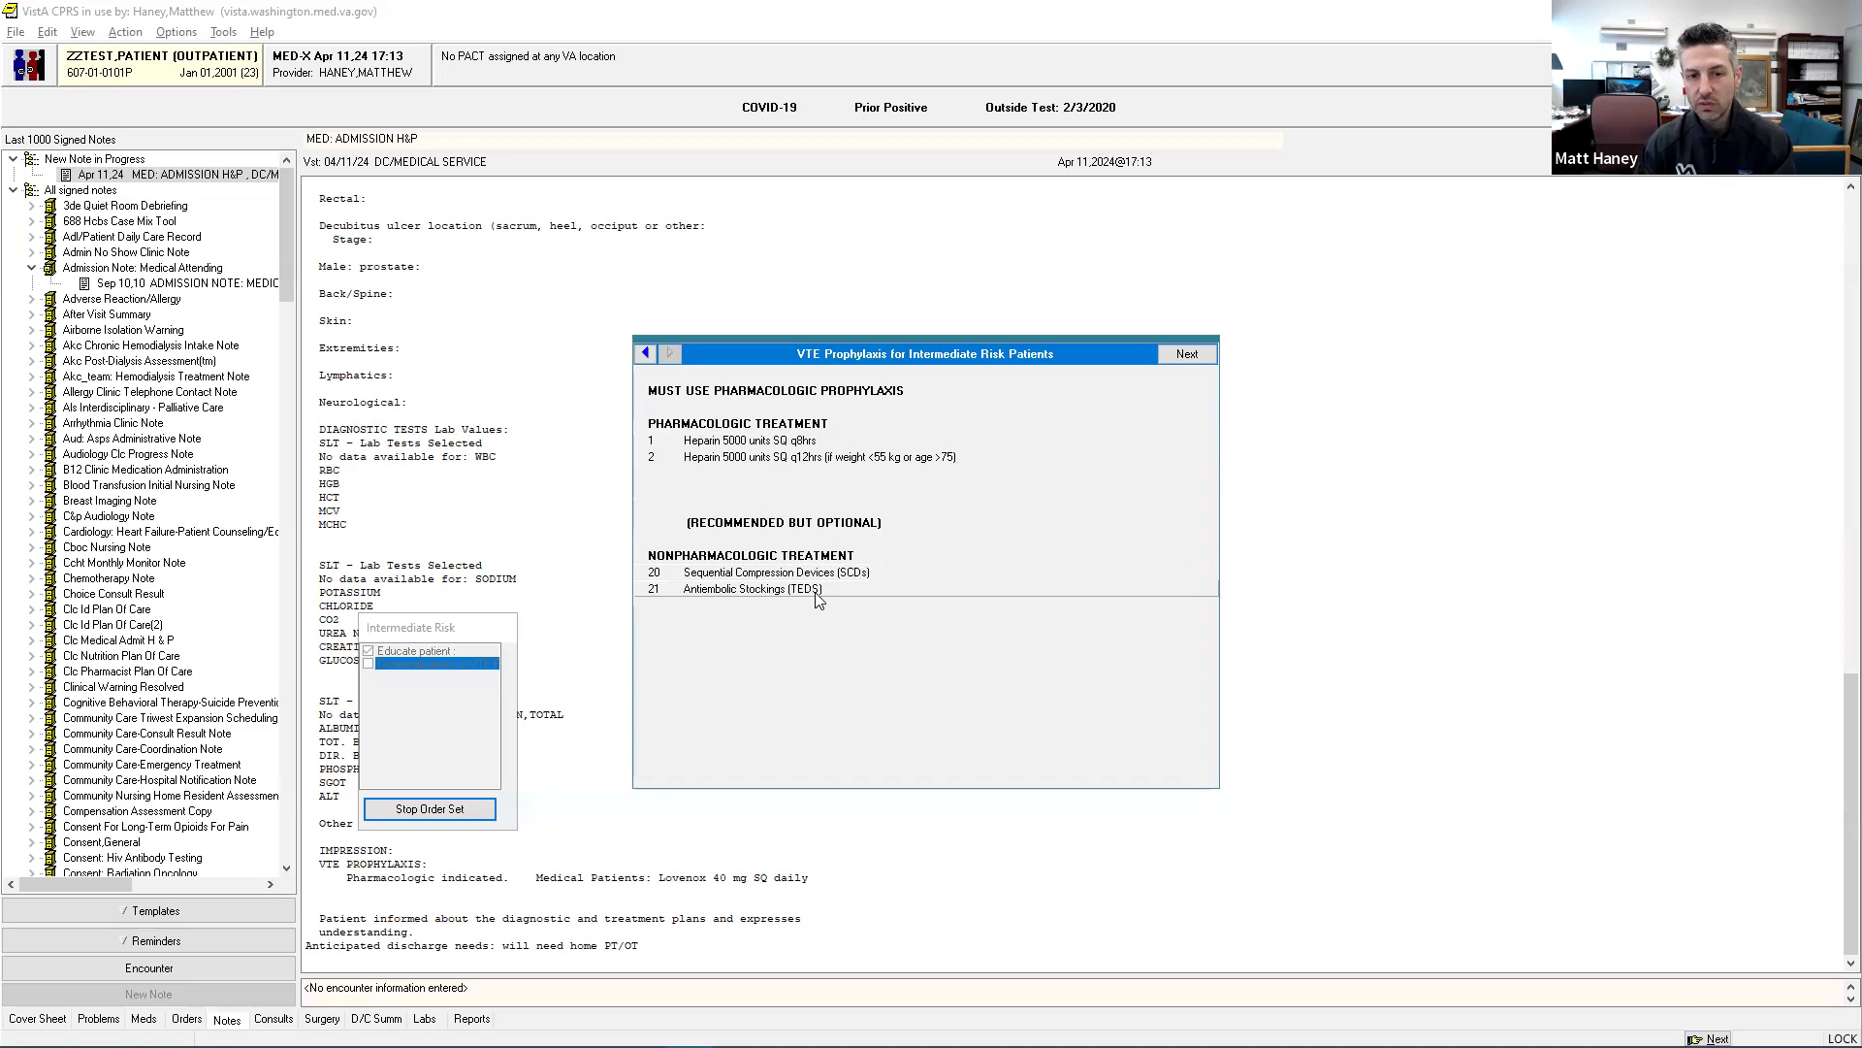
Step: Decline the clinic order for Heparin 5000 units SQ q8hrs and finish the VTE prophylaxis guide
{"action": "left_click", "coordinate": [804, 442]}
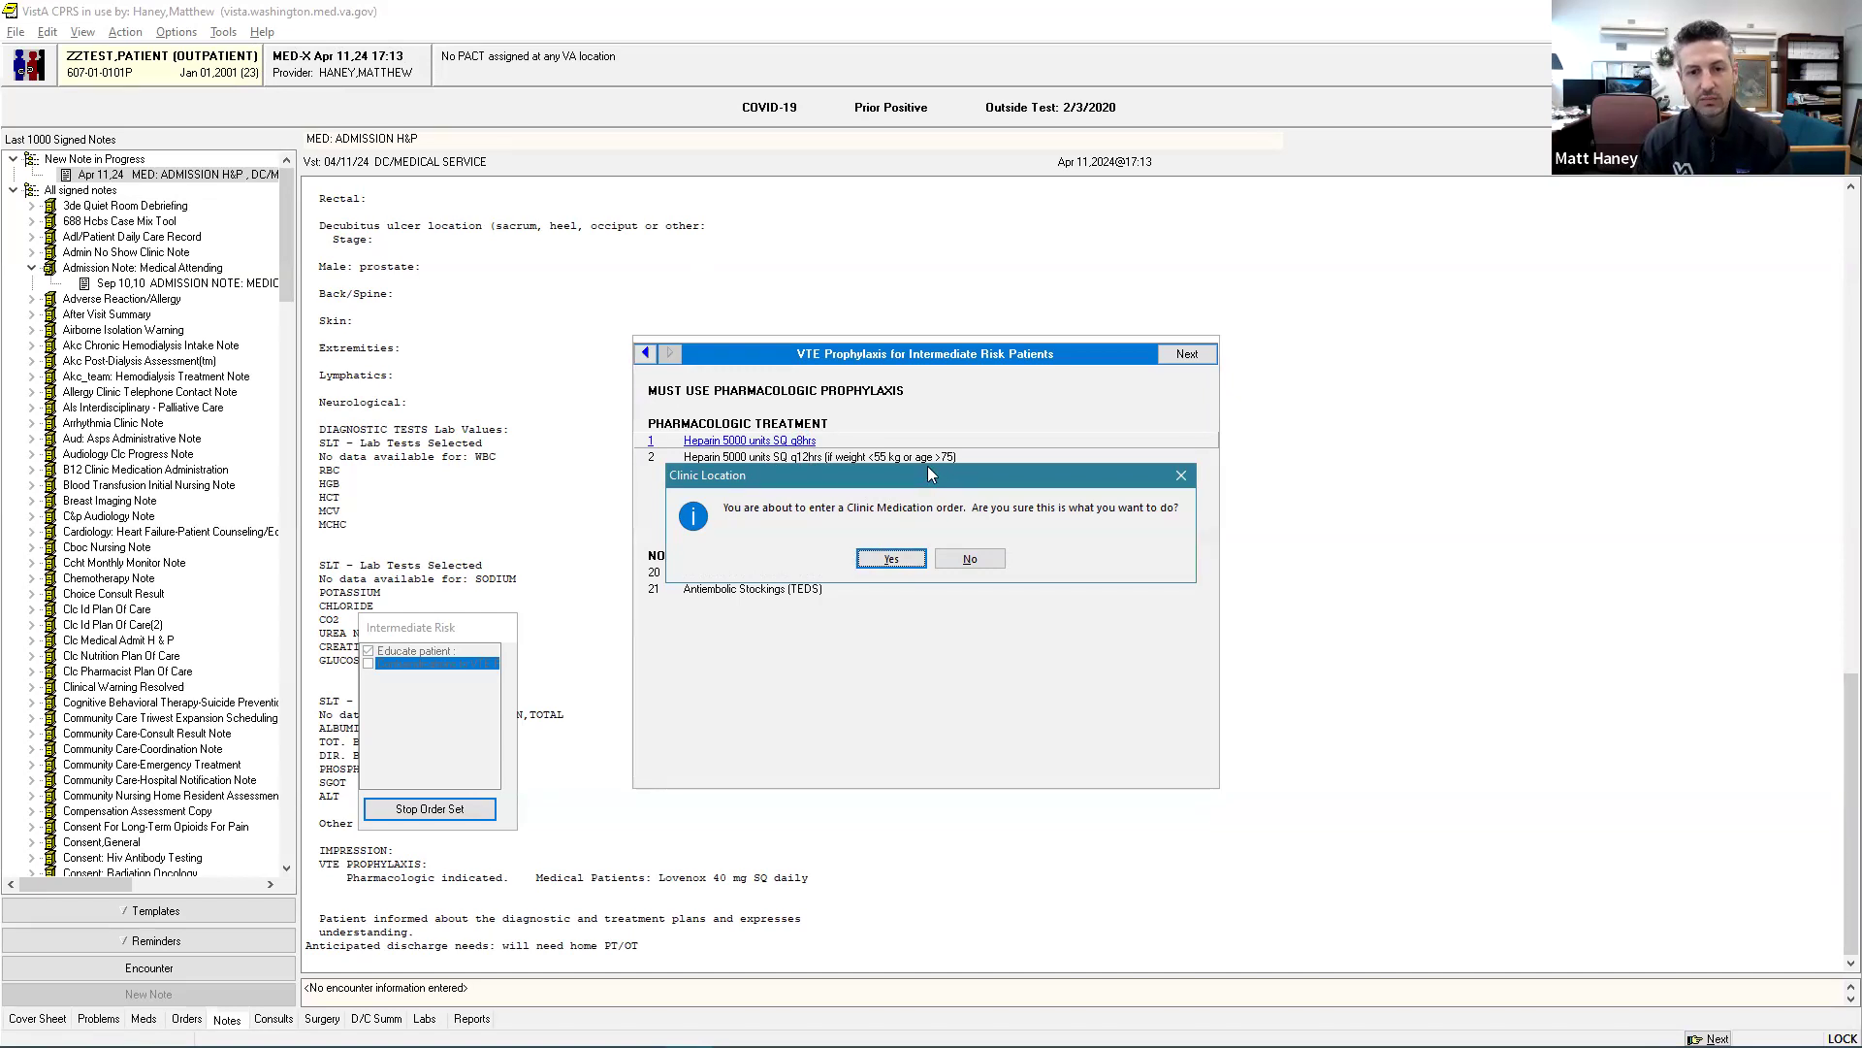
{"action": "left_click_drag", "start_coordinate": [927, 474], "coordinate": [921, 472]}
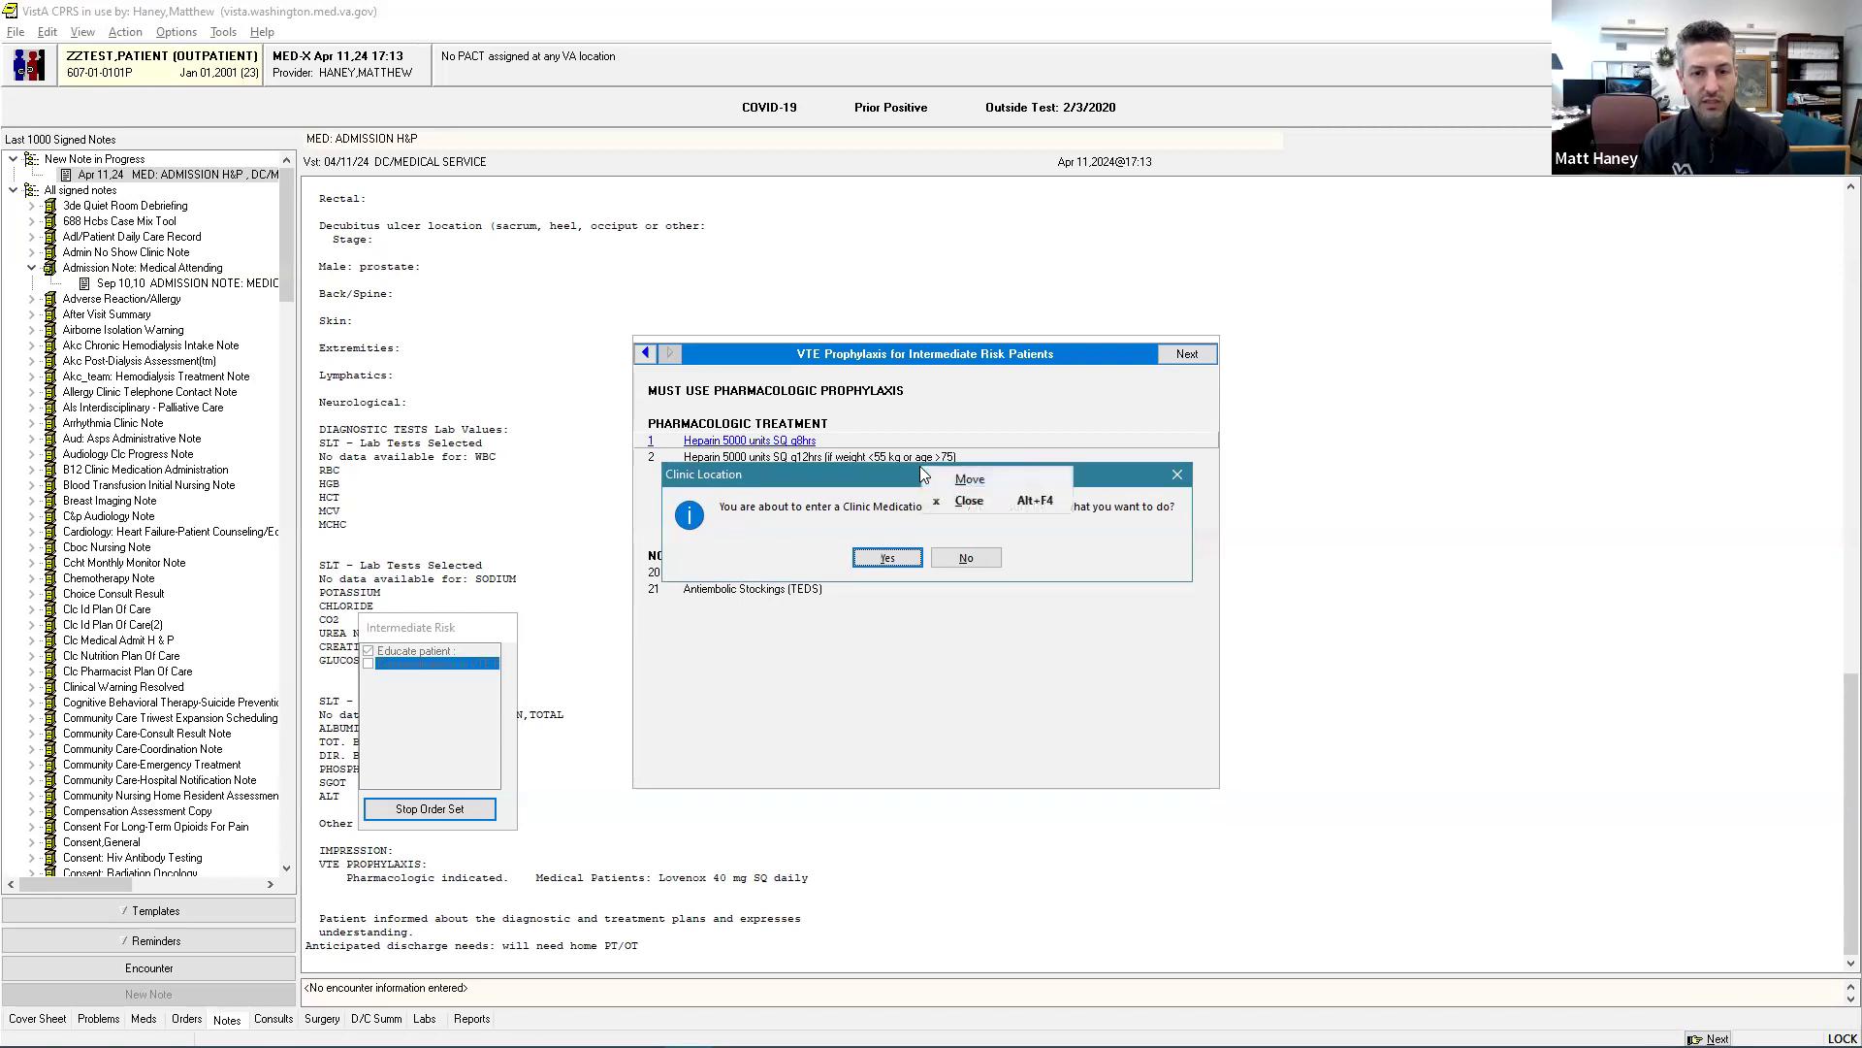
{"action": "left_click", "coordinate": [966, 561]}
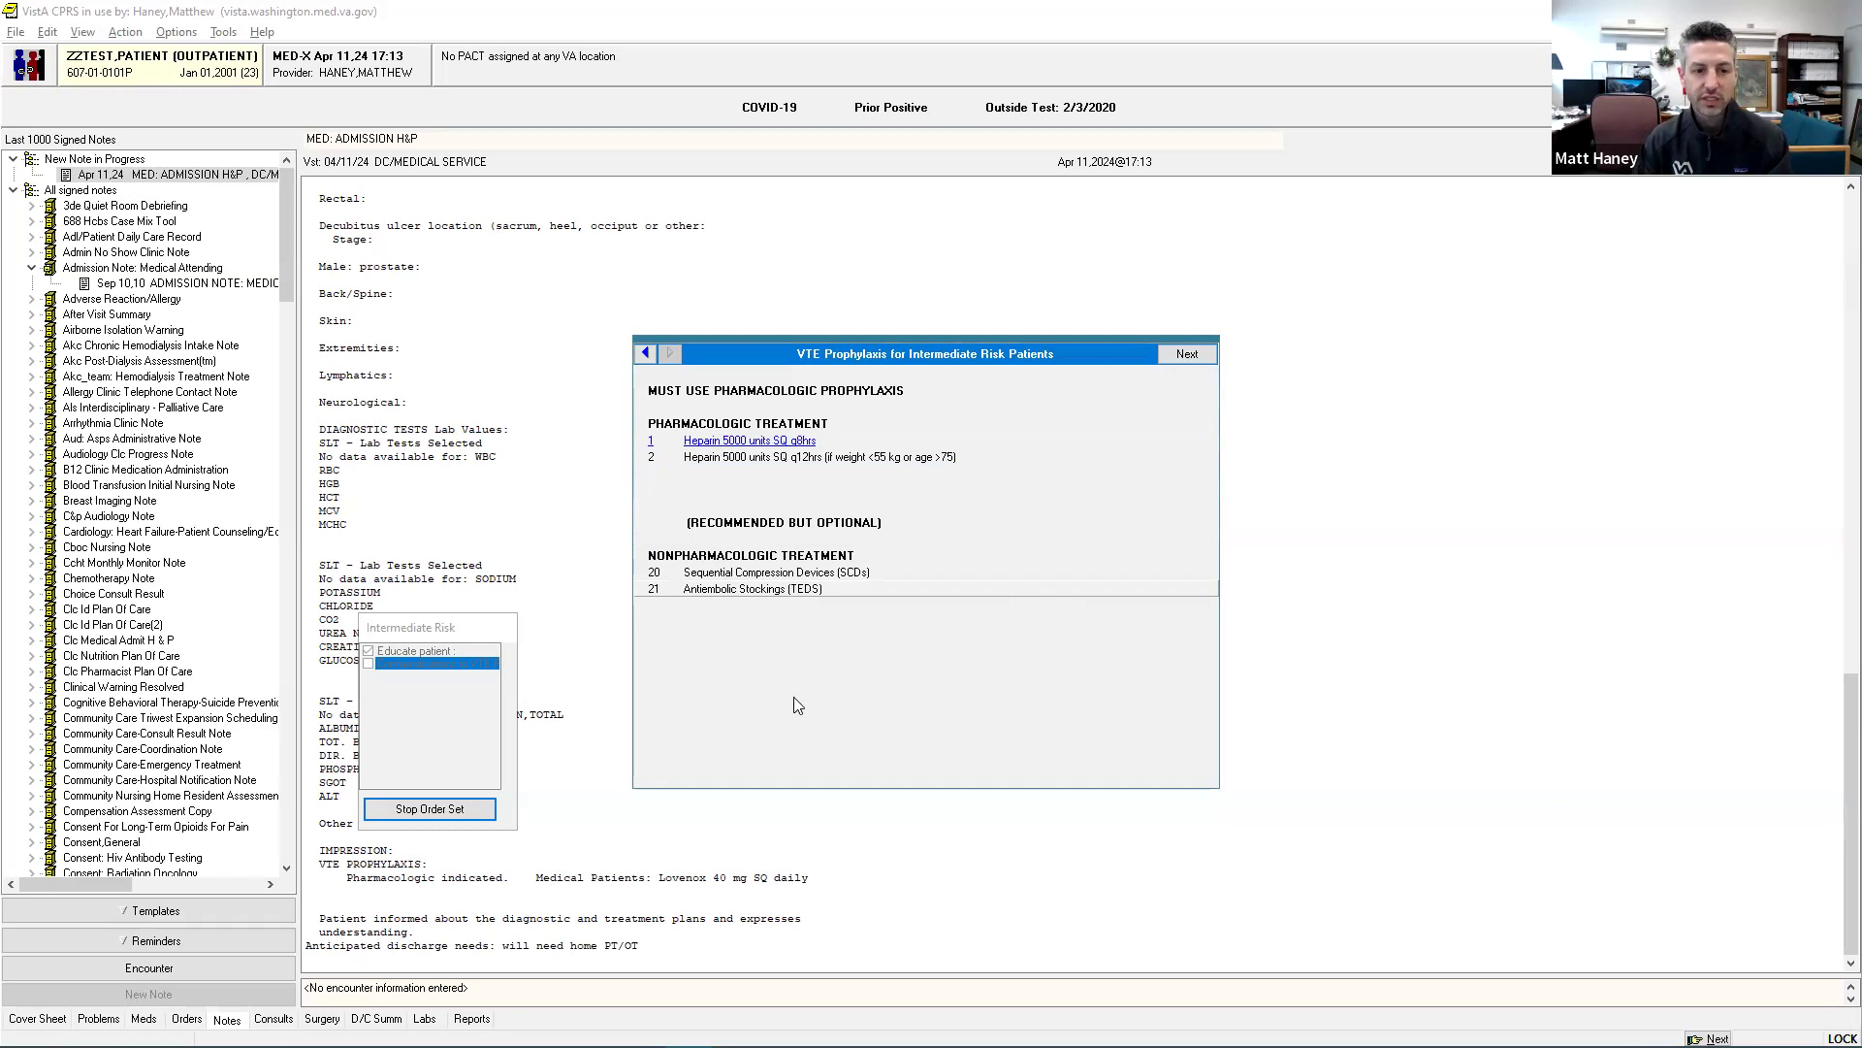
{"action": "left_click", "coordinate": [1185, 354]}
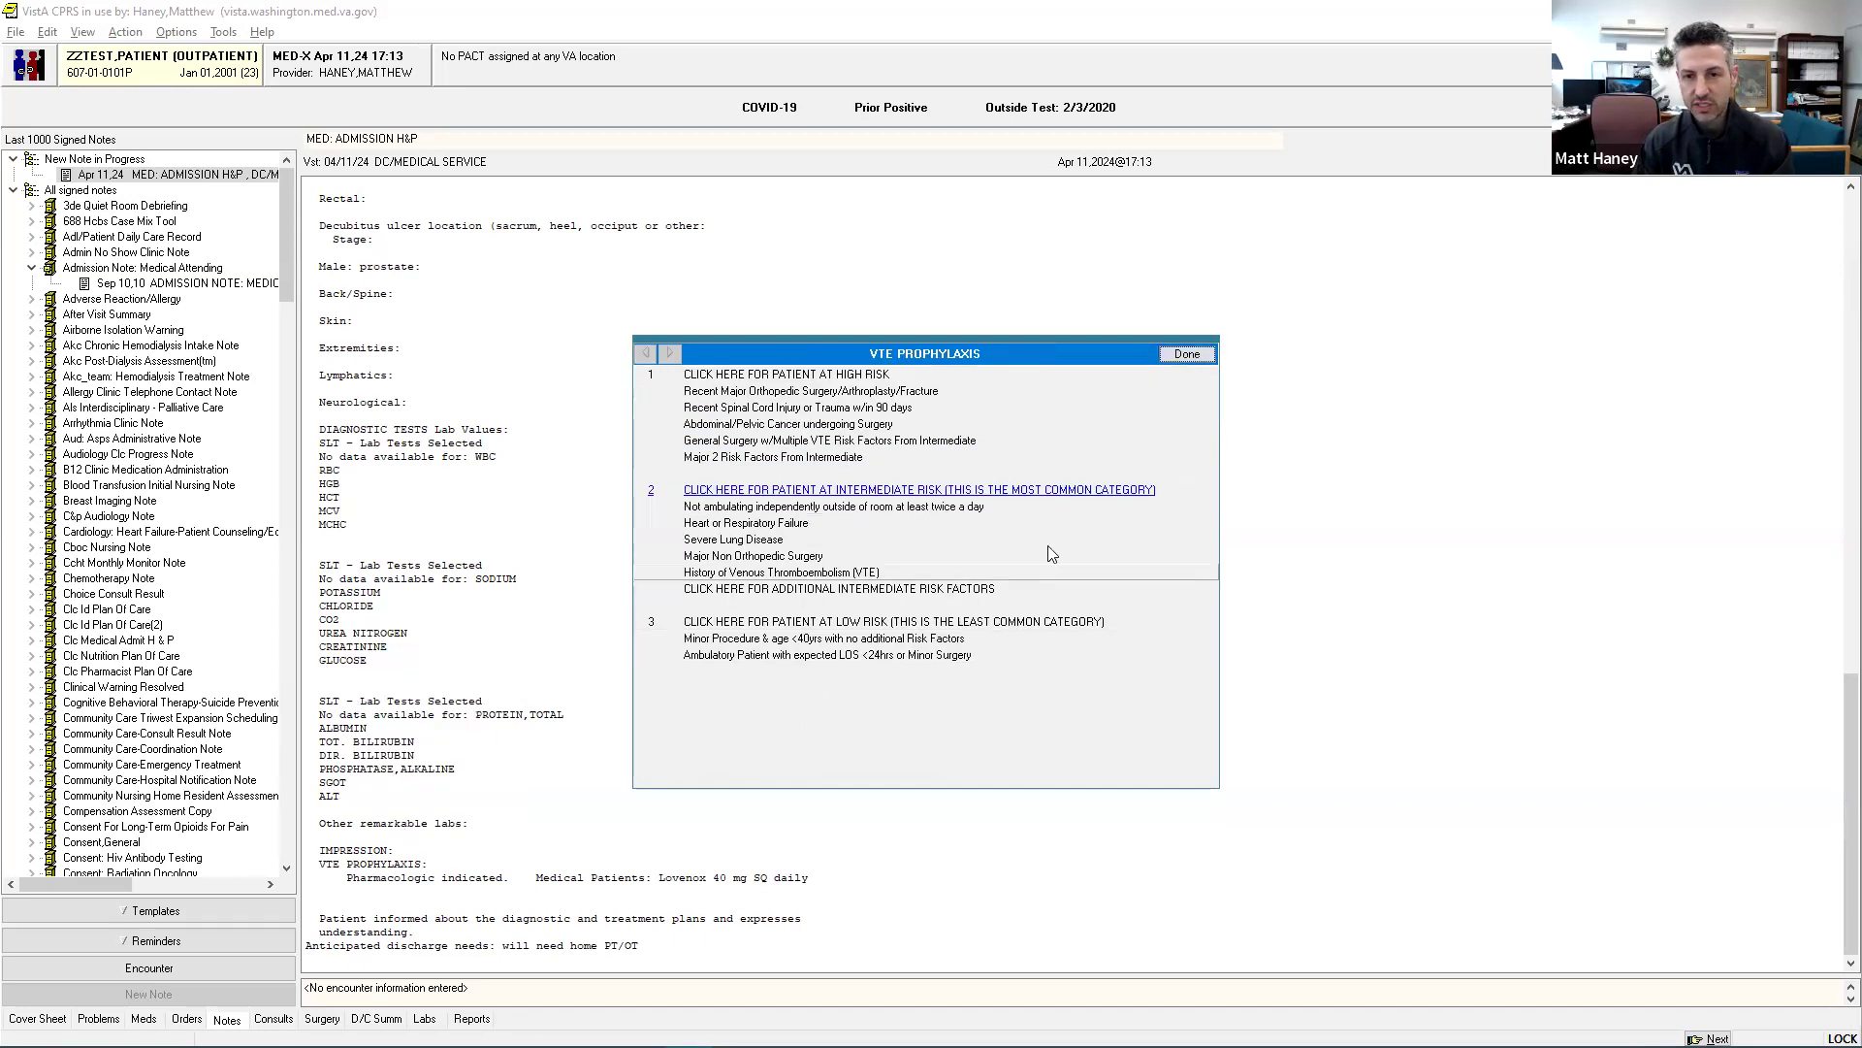
{"action": "left_click", "coordinate": [1182, 355]}
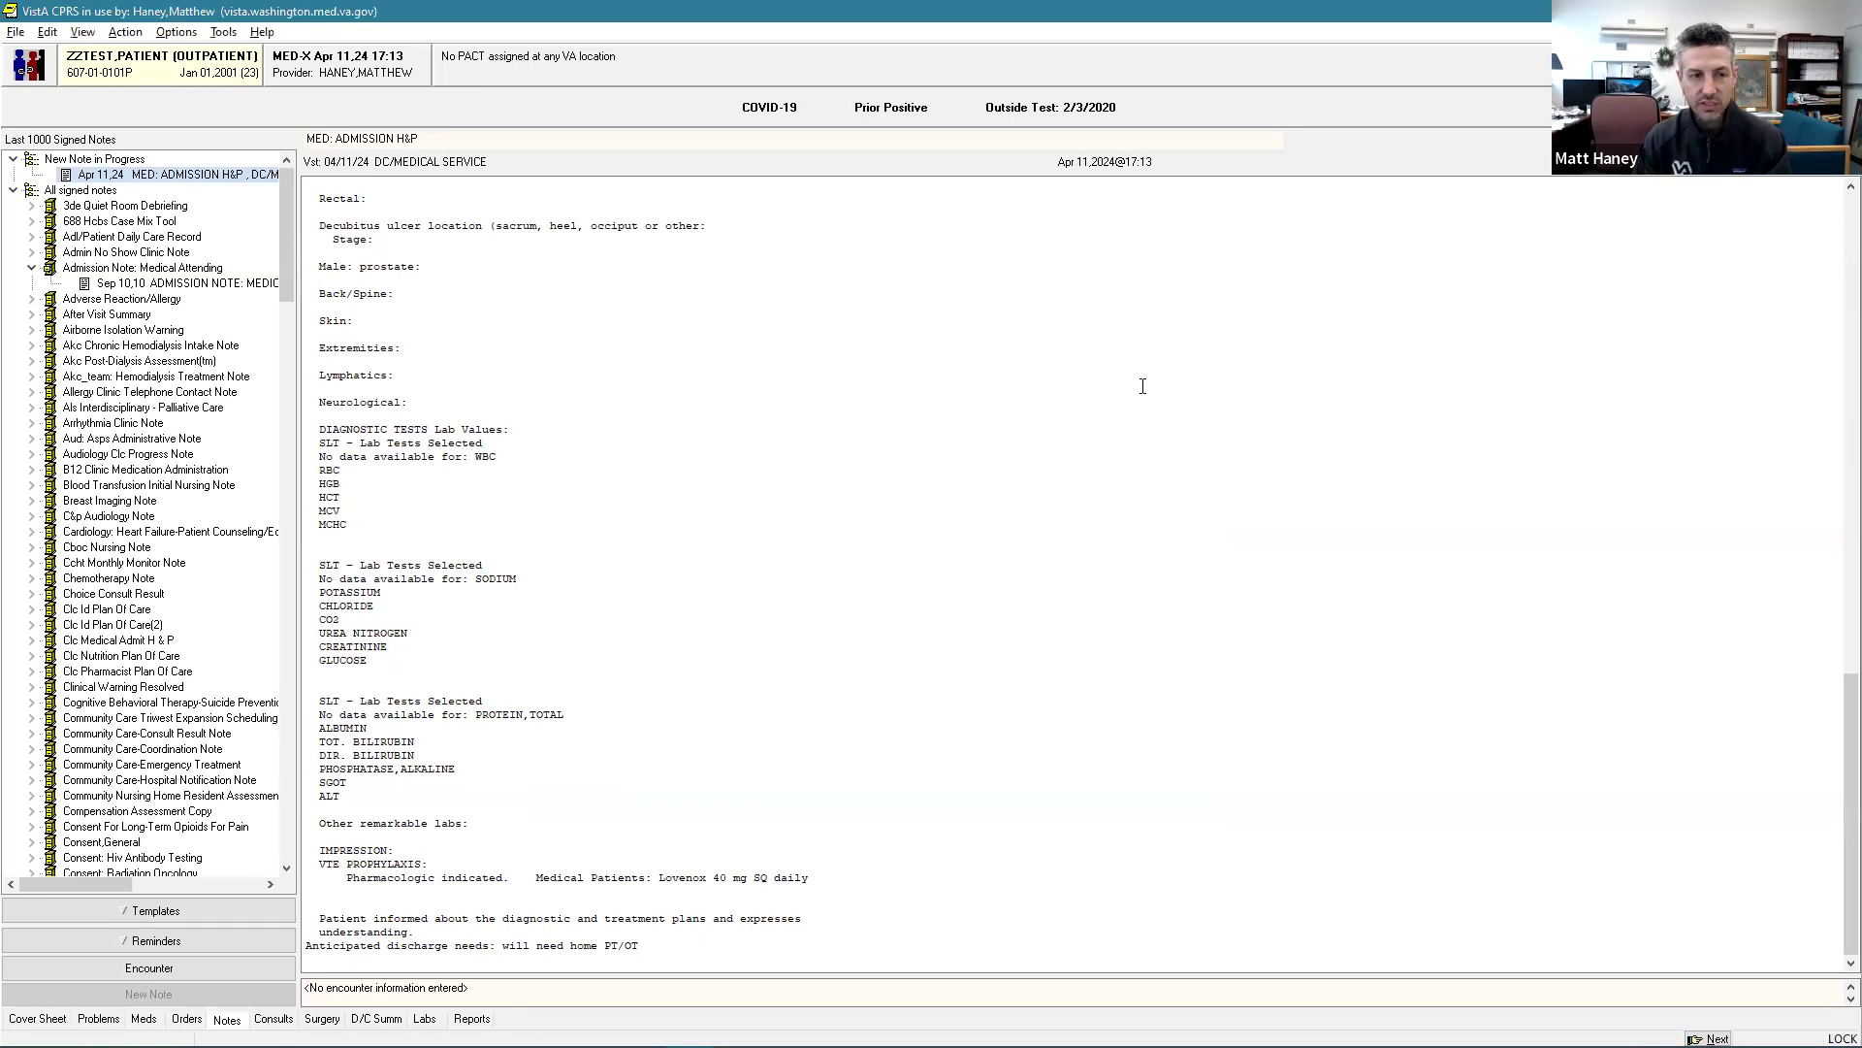
Step: Enter 'dyspne' as the chief complaint
{"action": "scroll", "coordinate": [860, 545], "scroll_direction": "up", "scroll_amount": 20}
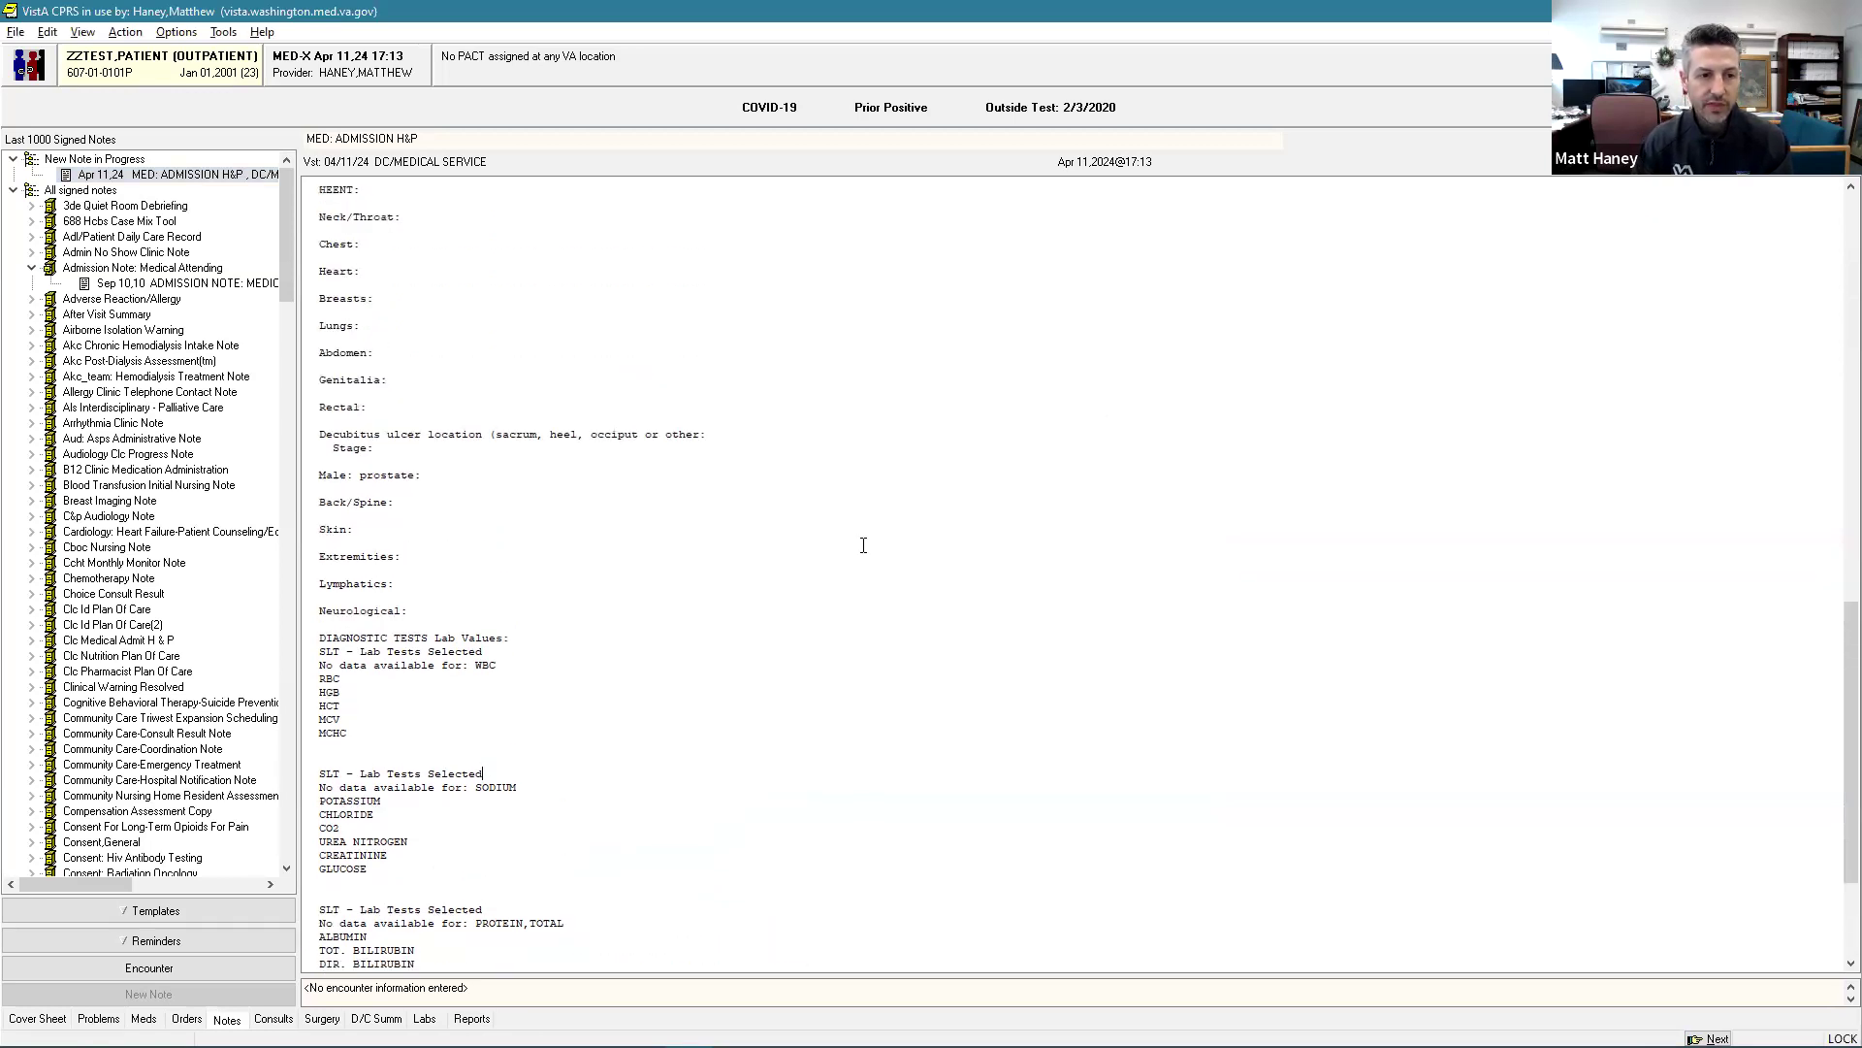
{"action": "scroll", "coordinate": [812, 541], "scroll_direction": "up", "scroll_amount": 1}
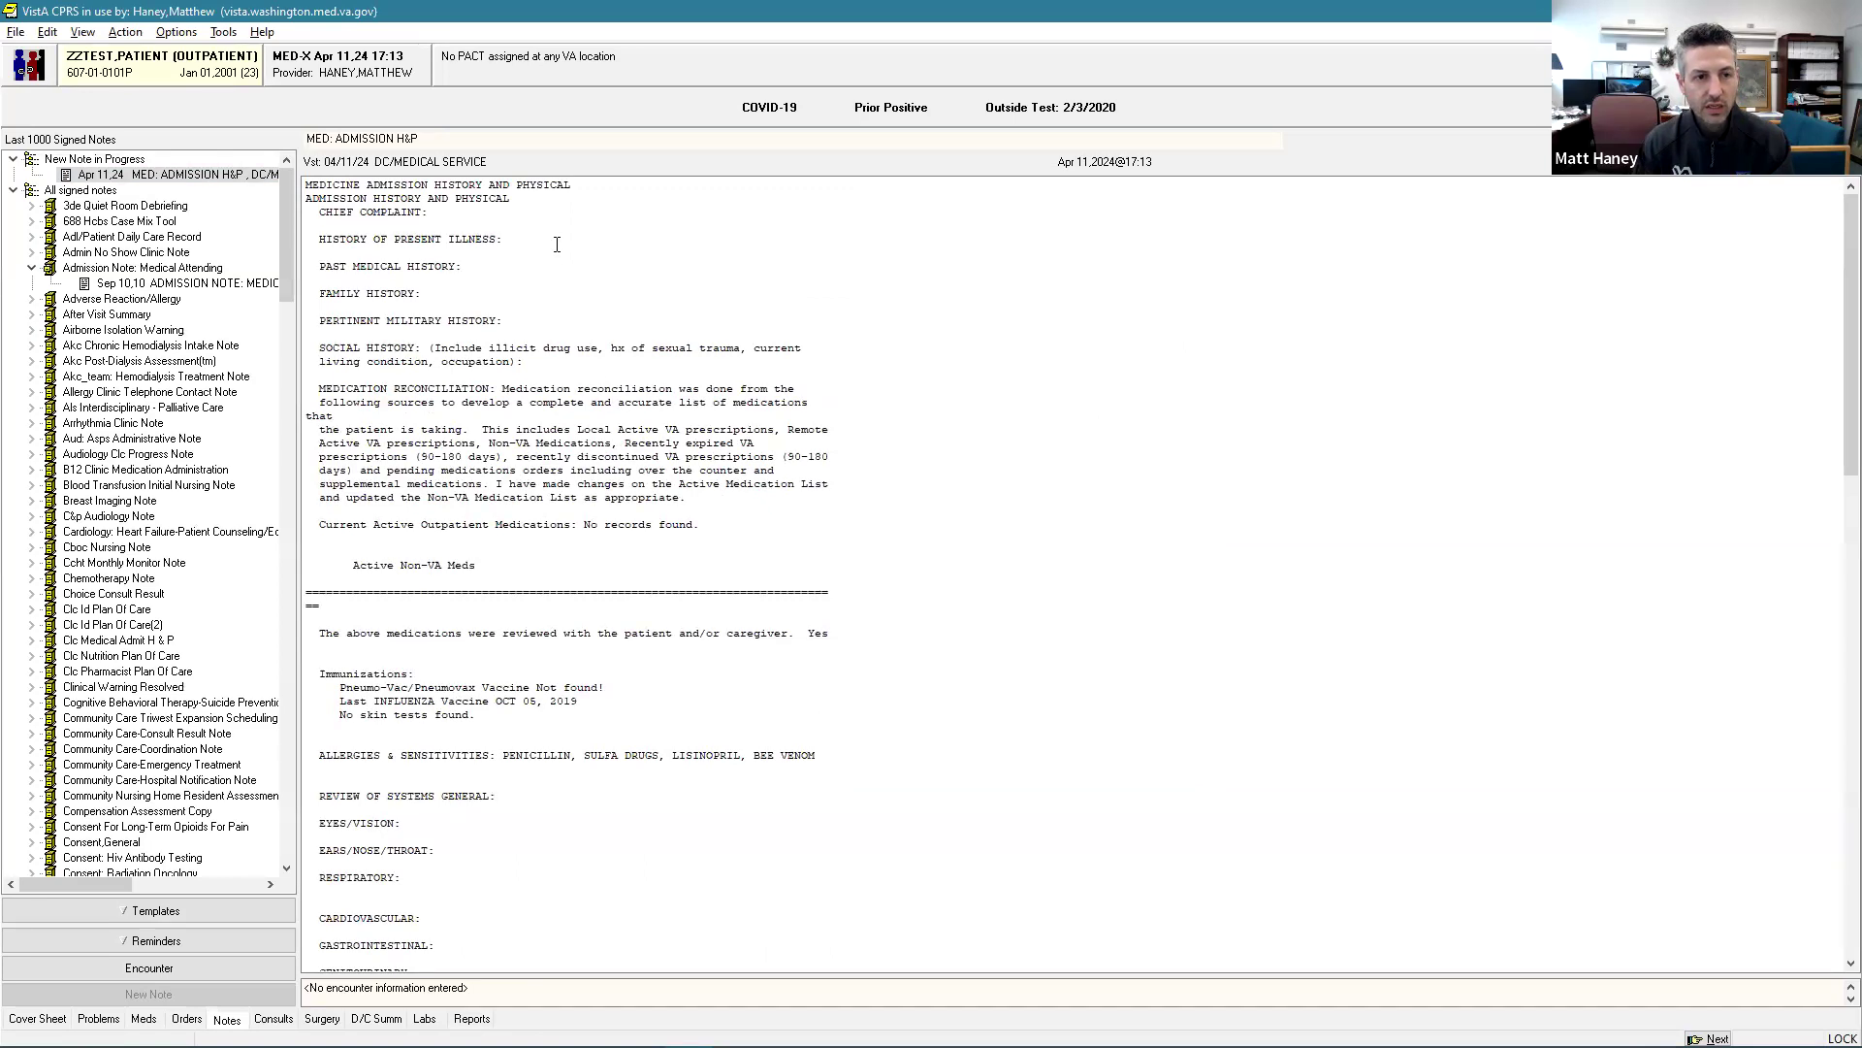
{"action": "left_click", "coordinate": [460, 211]}
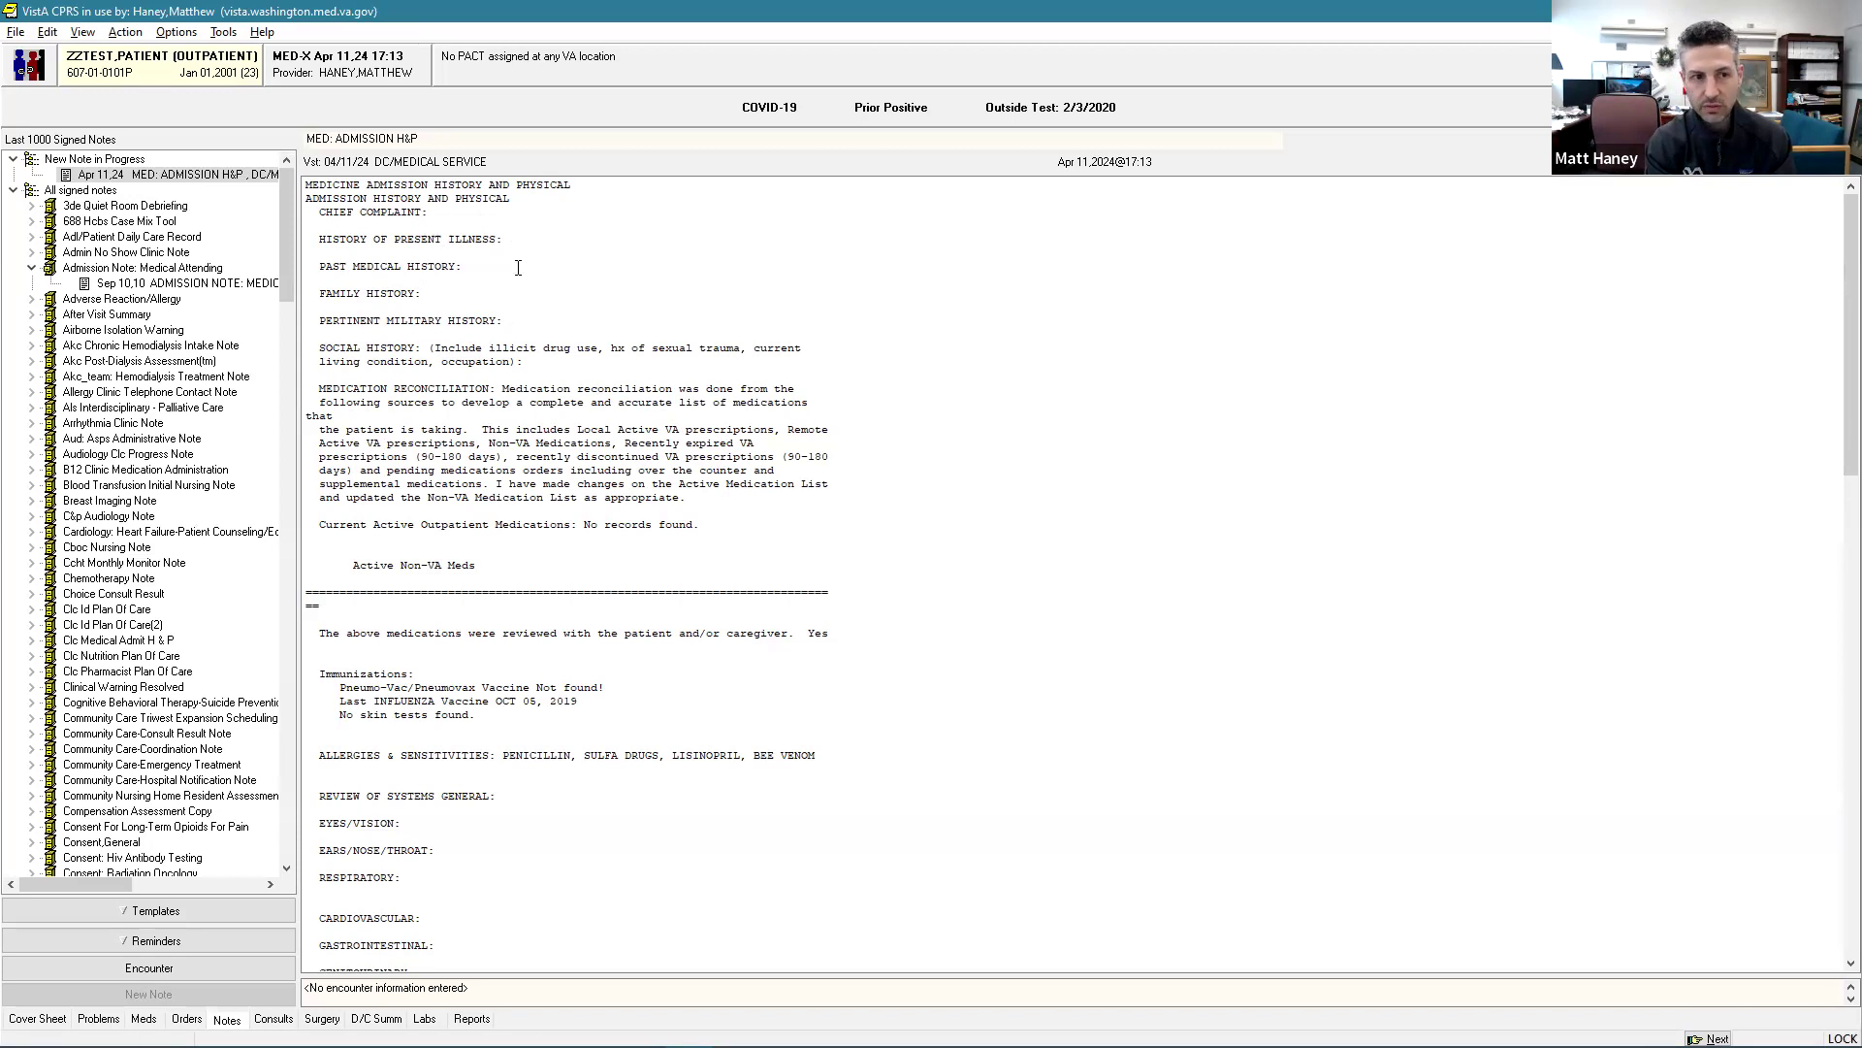
{"action": "type", "text": "dyspnea"}
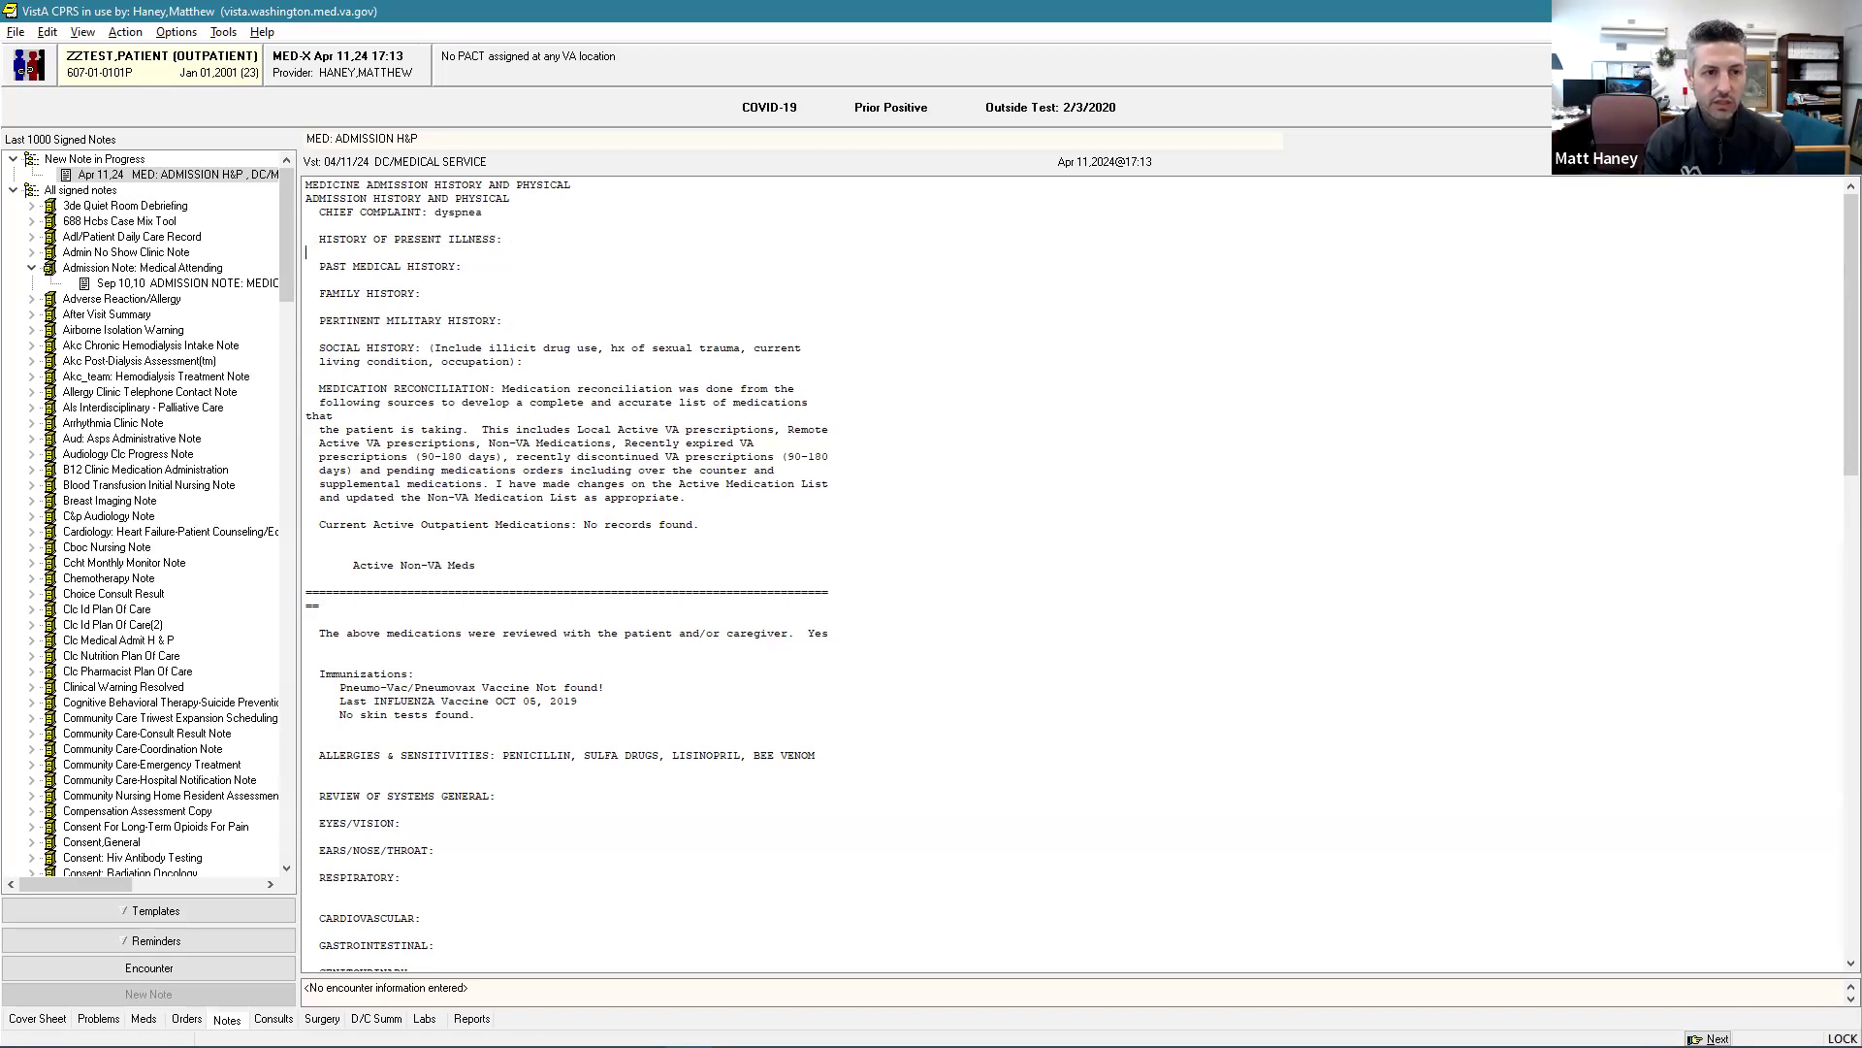
Step: Open the HPI with '[patient] is a 23yo M with the chronic conditions of...' on its own line
{"action": "key", "text": "Return"}
{"action": "key", "text": "Return"}
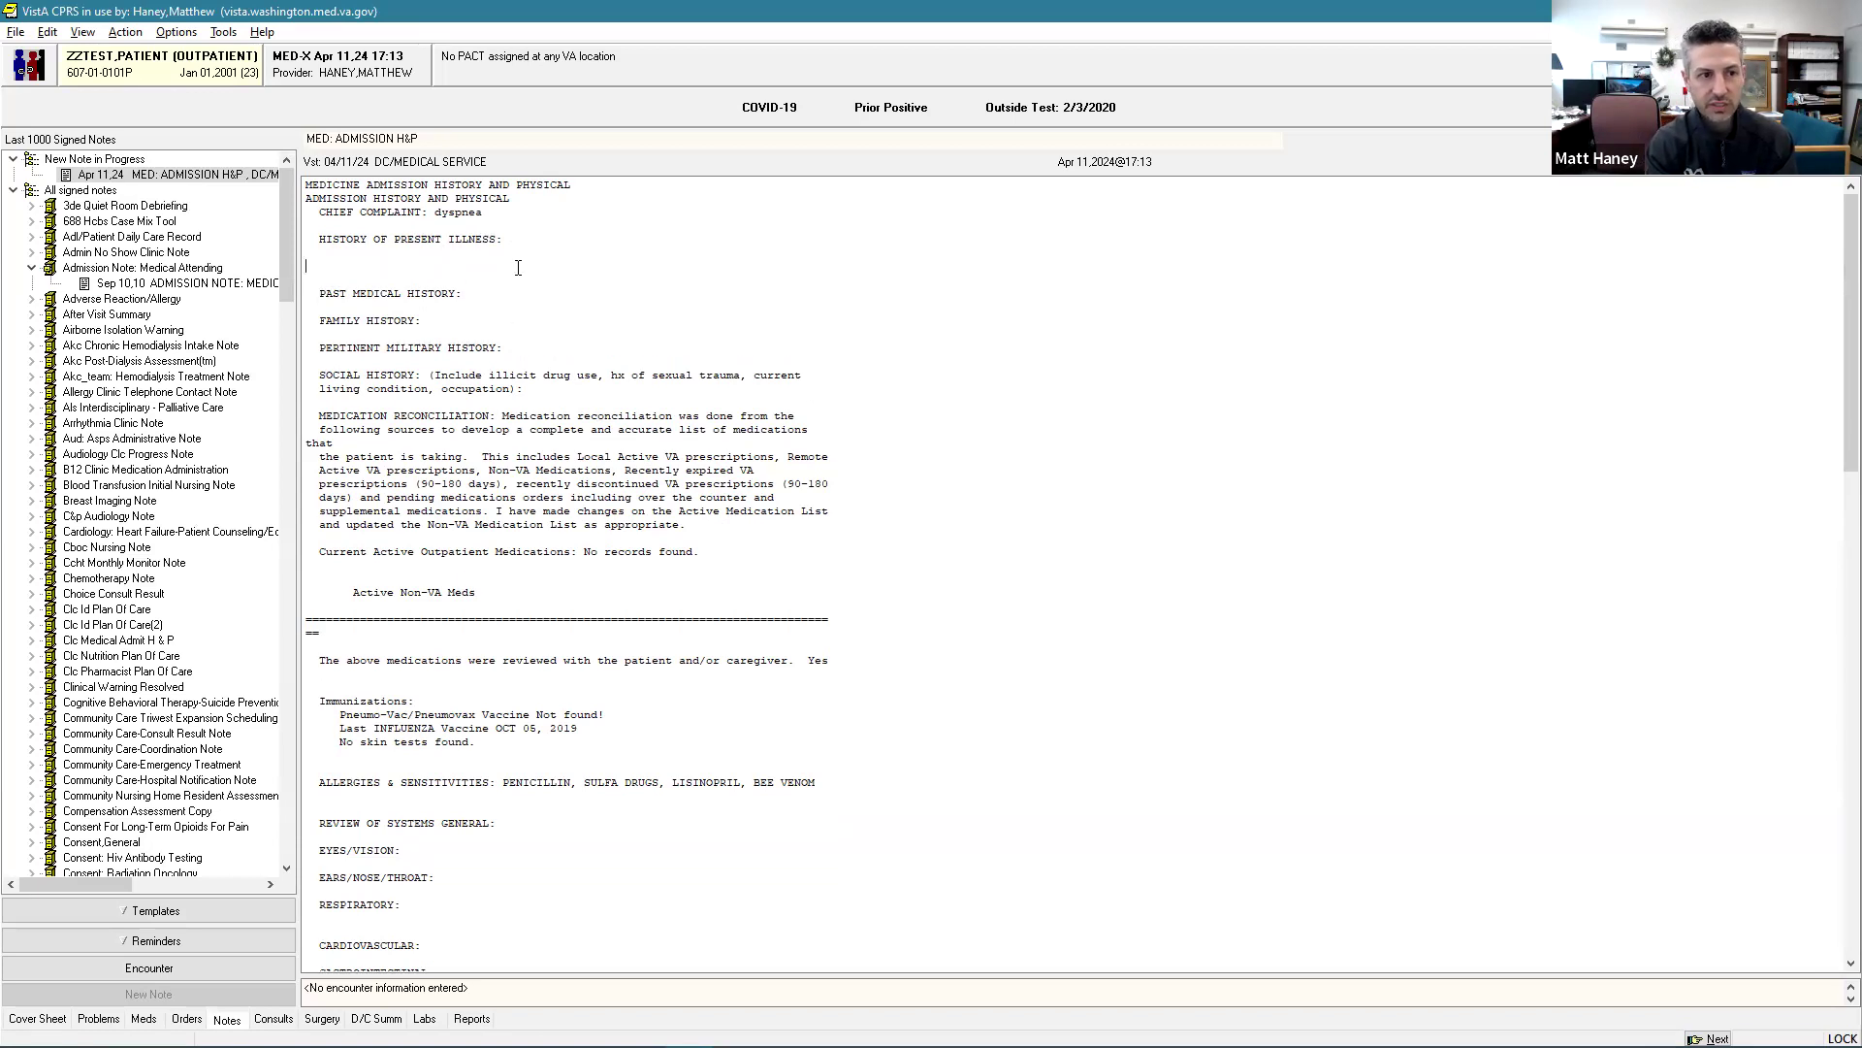
{"action": "type", "text": "Mr. Zztest i"}
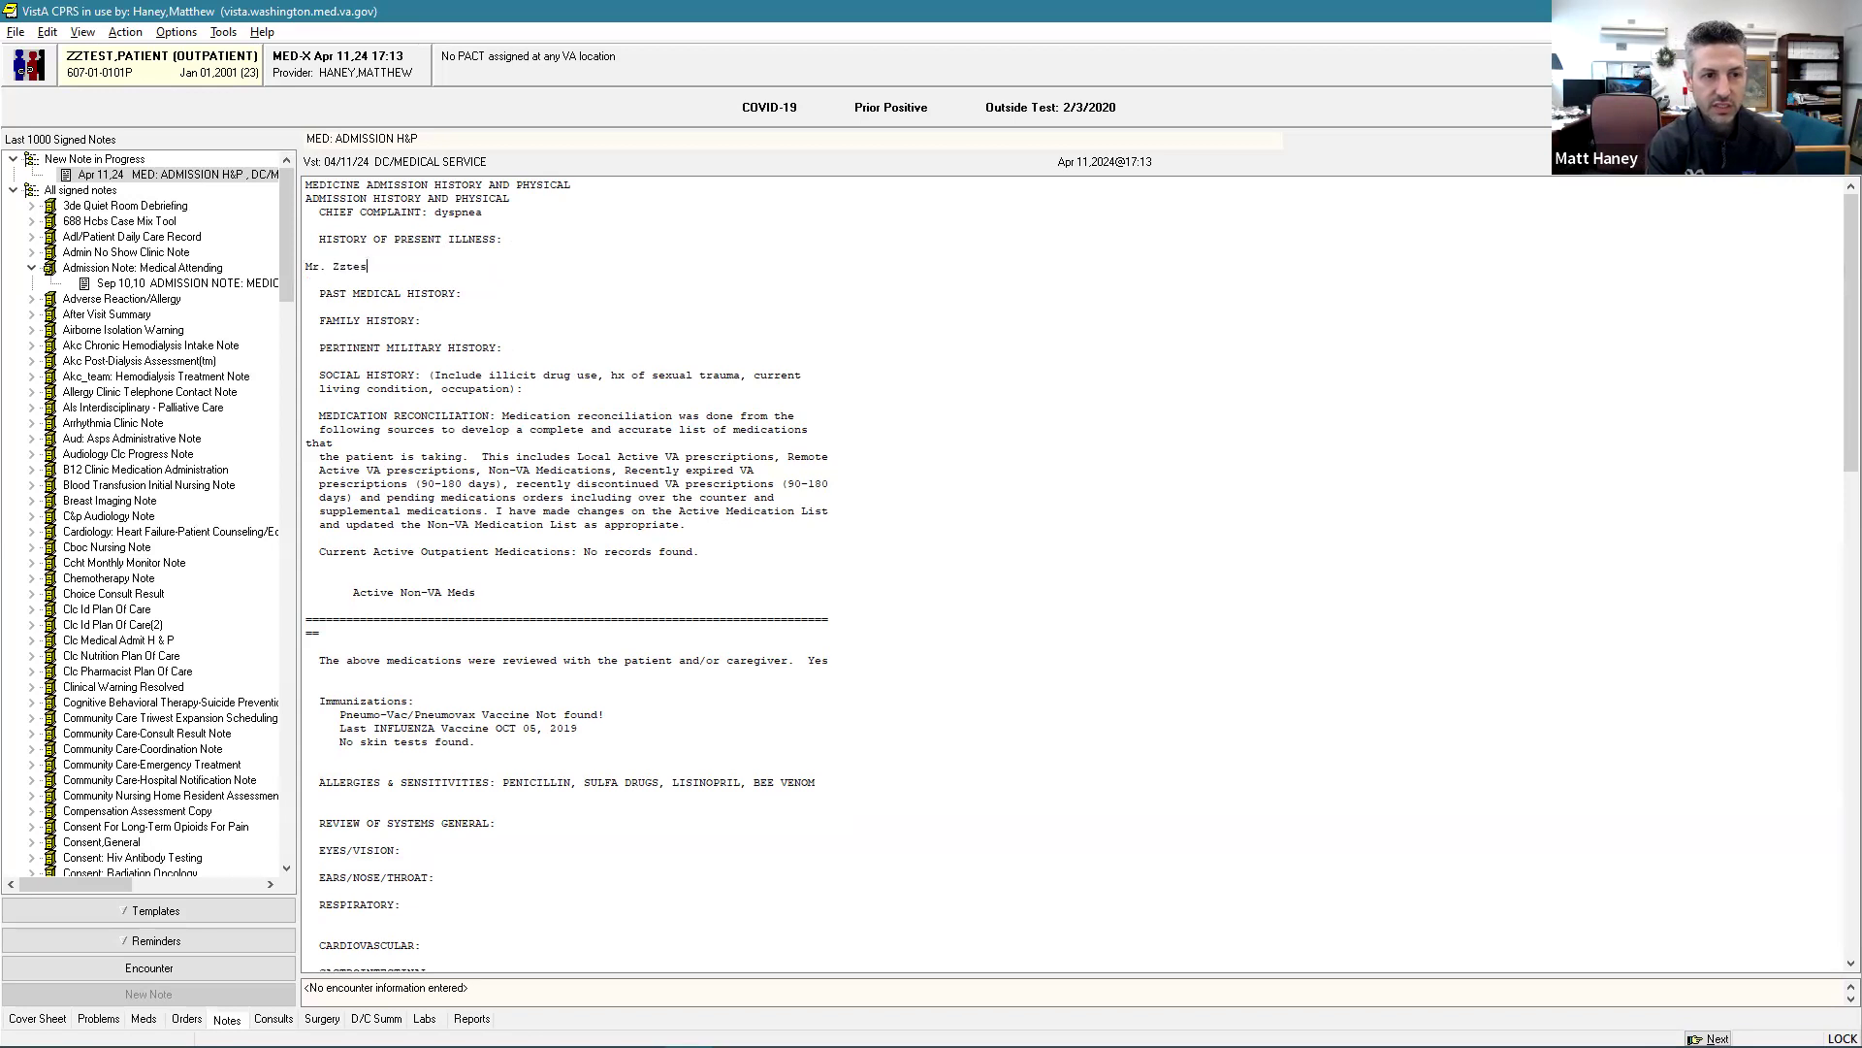
{"action": "type", "text": "s a 23y"}
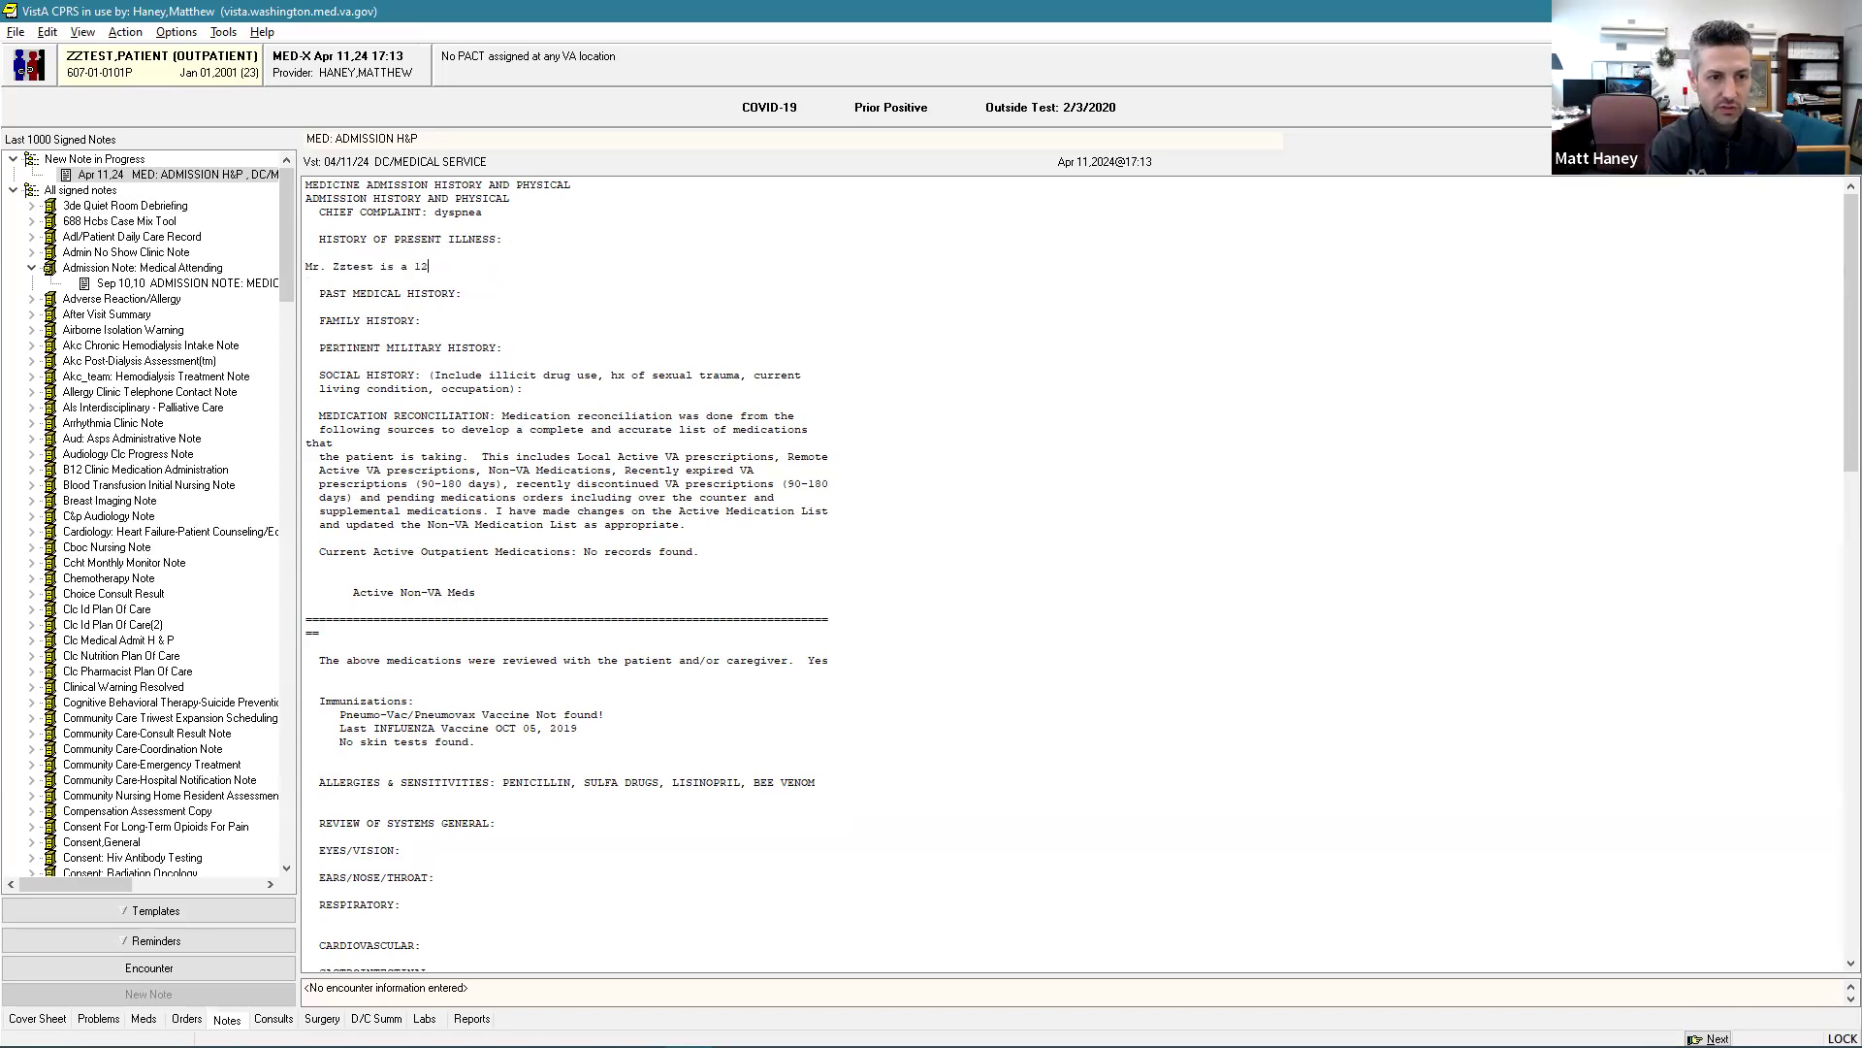
{"action": "type", "text": "o M "}
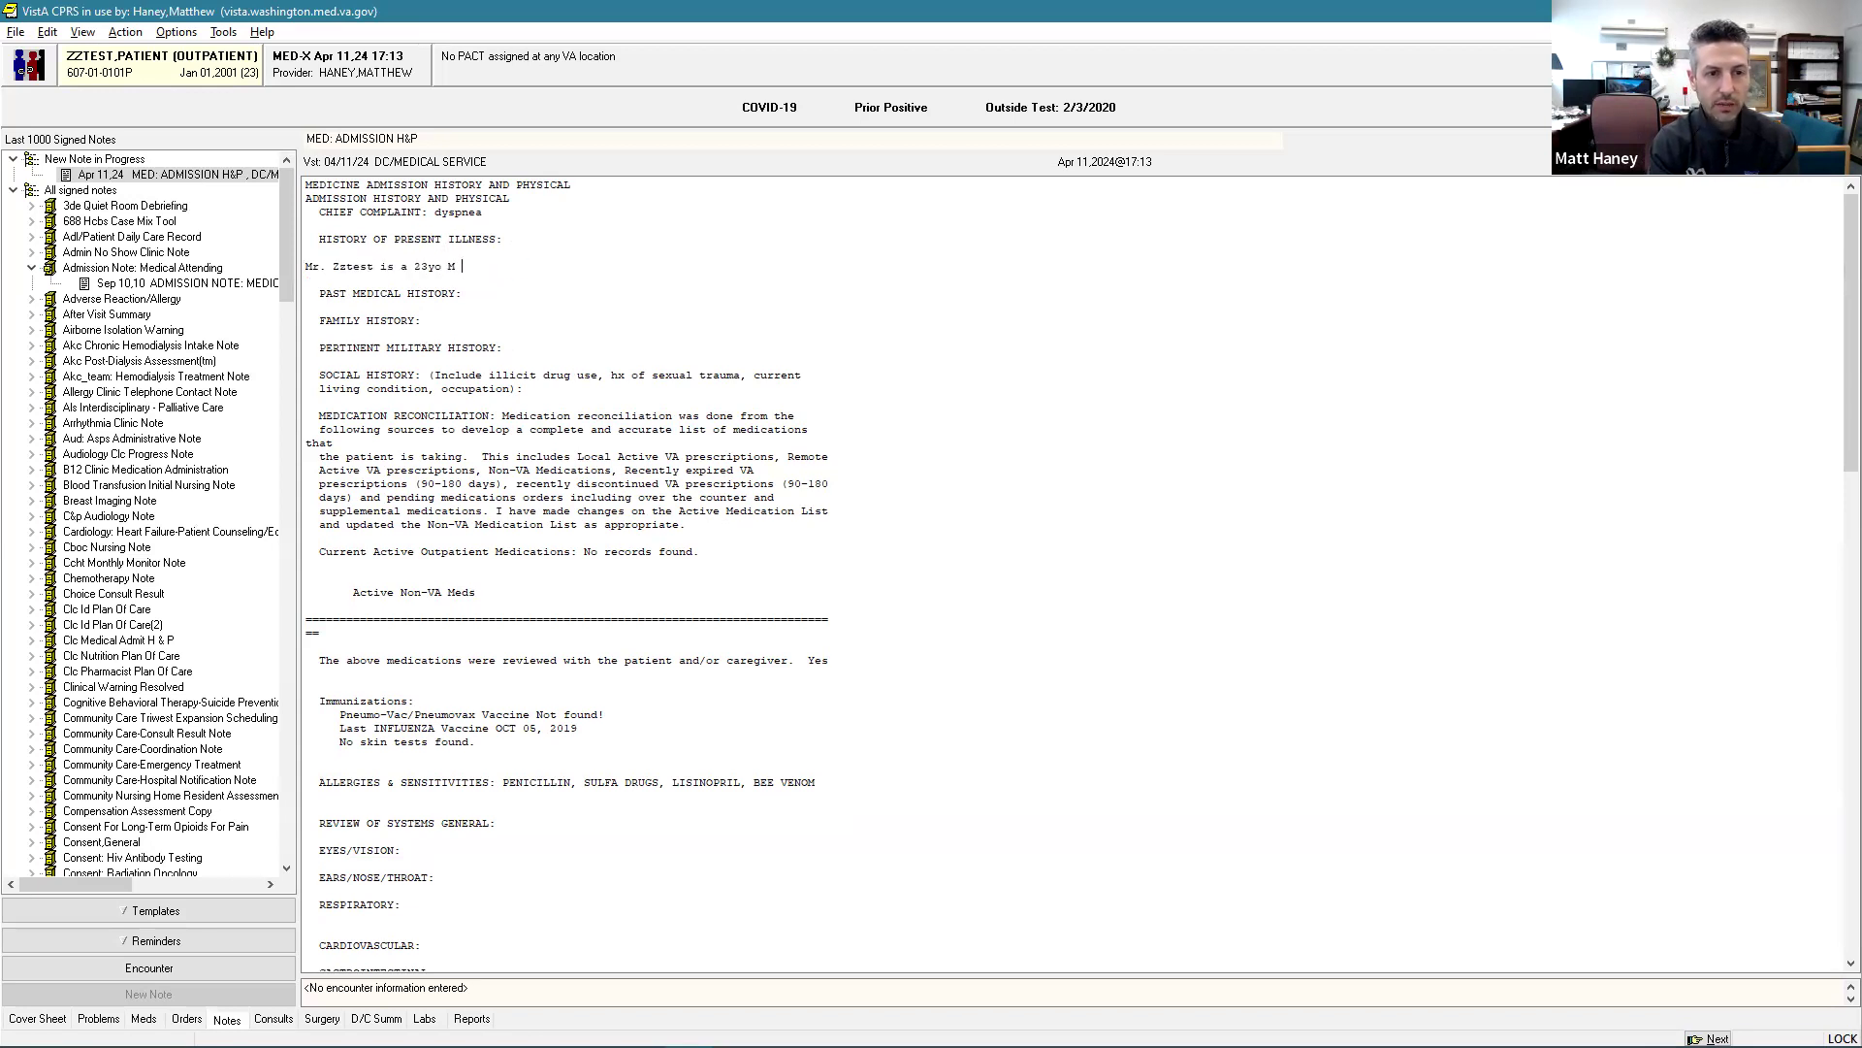
{"action": "type", "text": "with the chronic "}
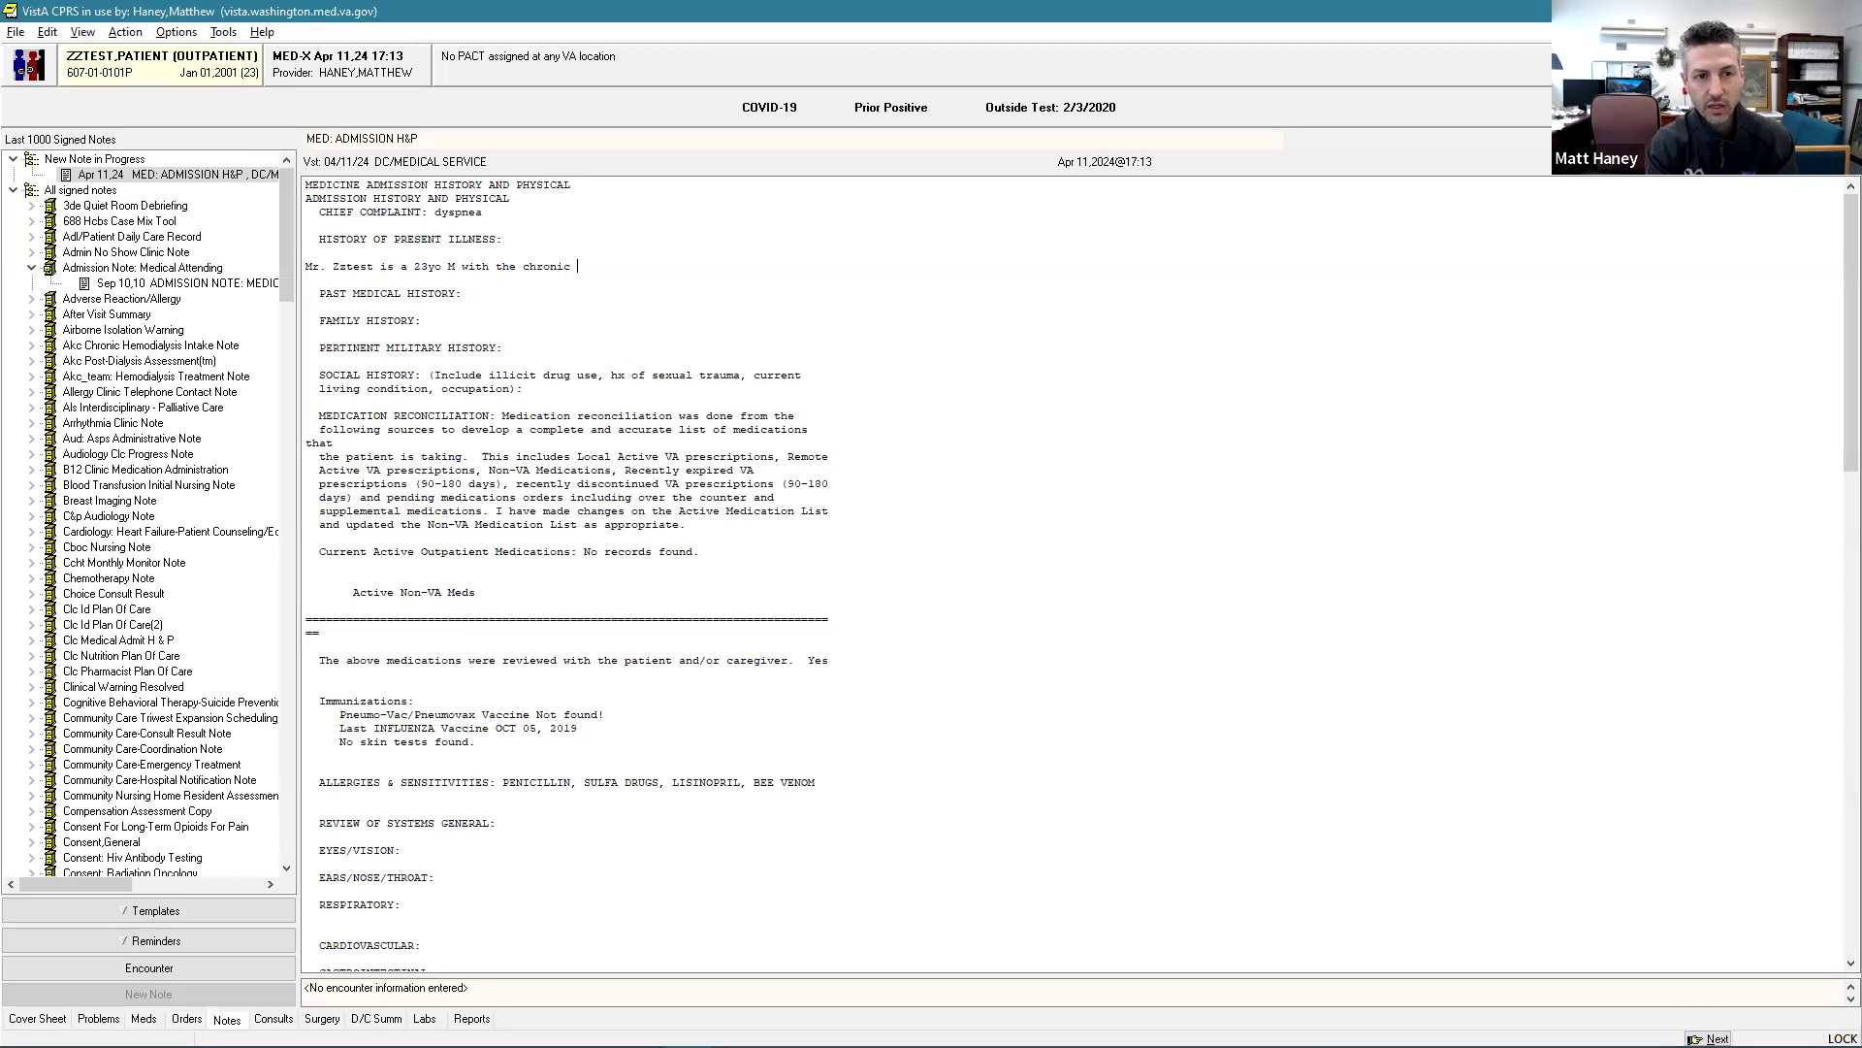
{"action": "type", "text": "conditions of."}
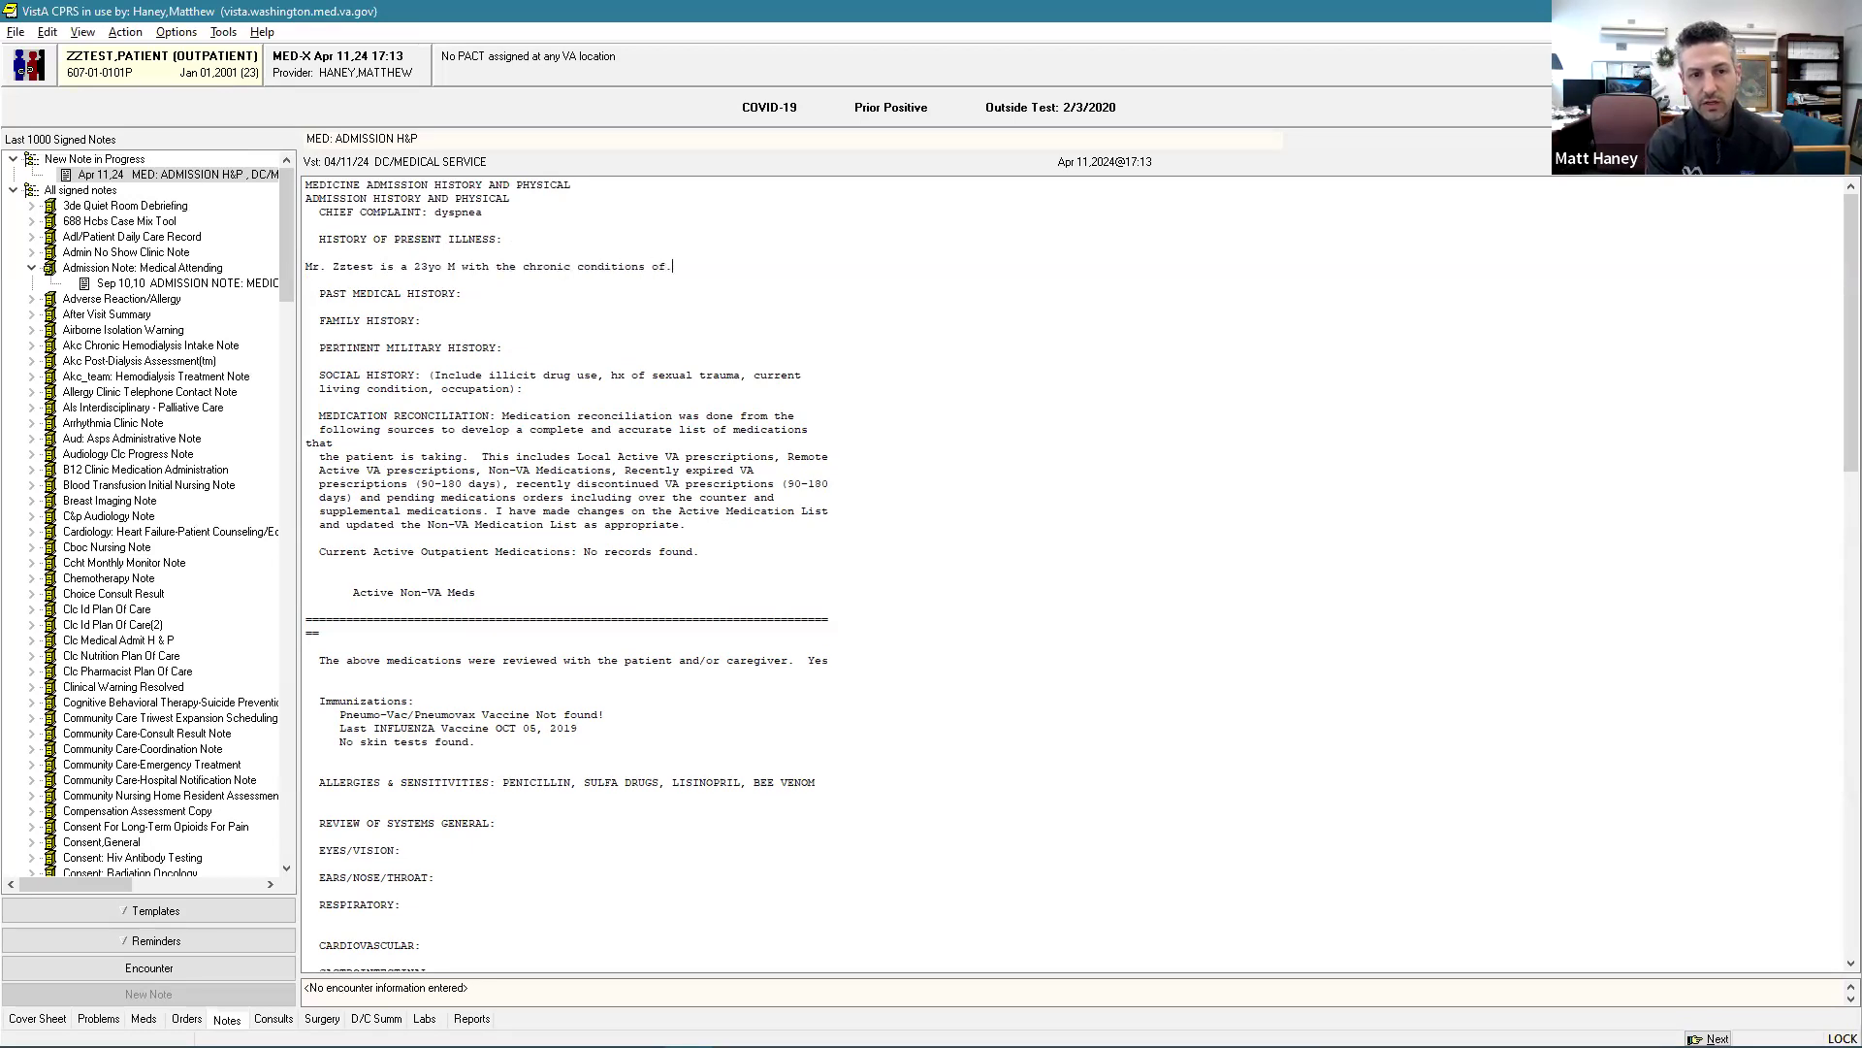
{"action": "type", "text": ".."}
{"action": "key", "text": "Return"}
{"action": "key", "text": "Return"}
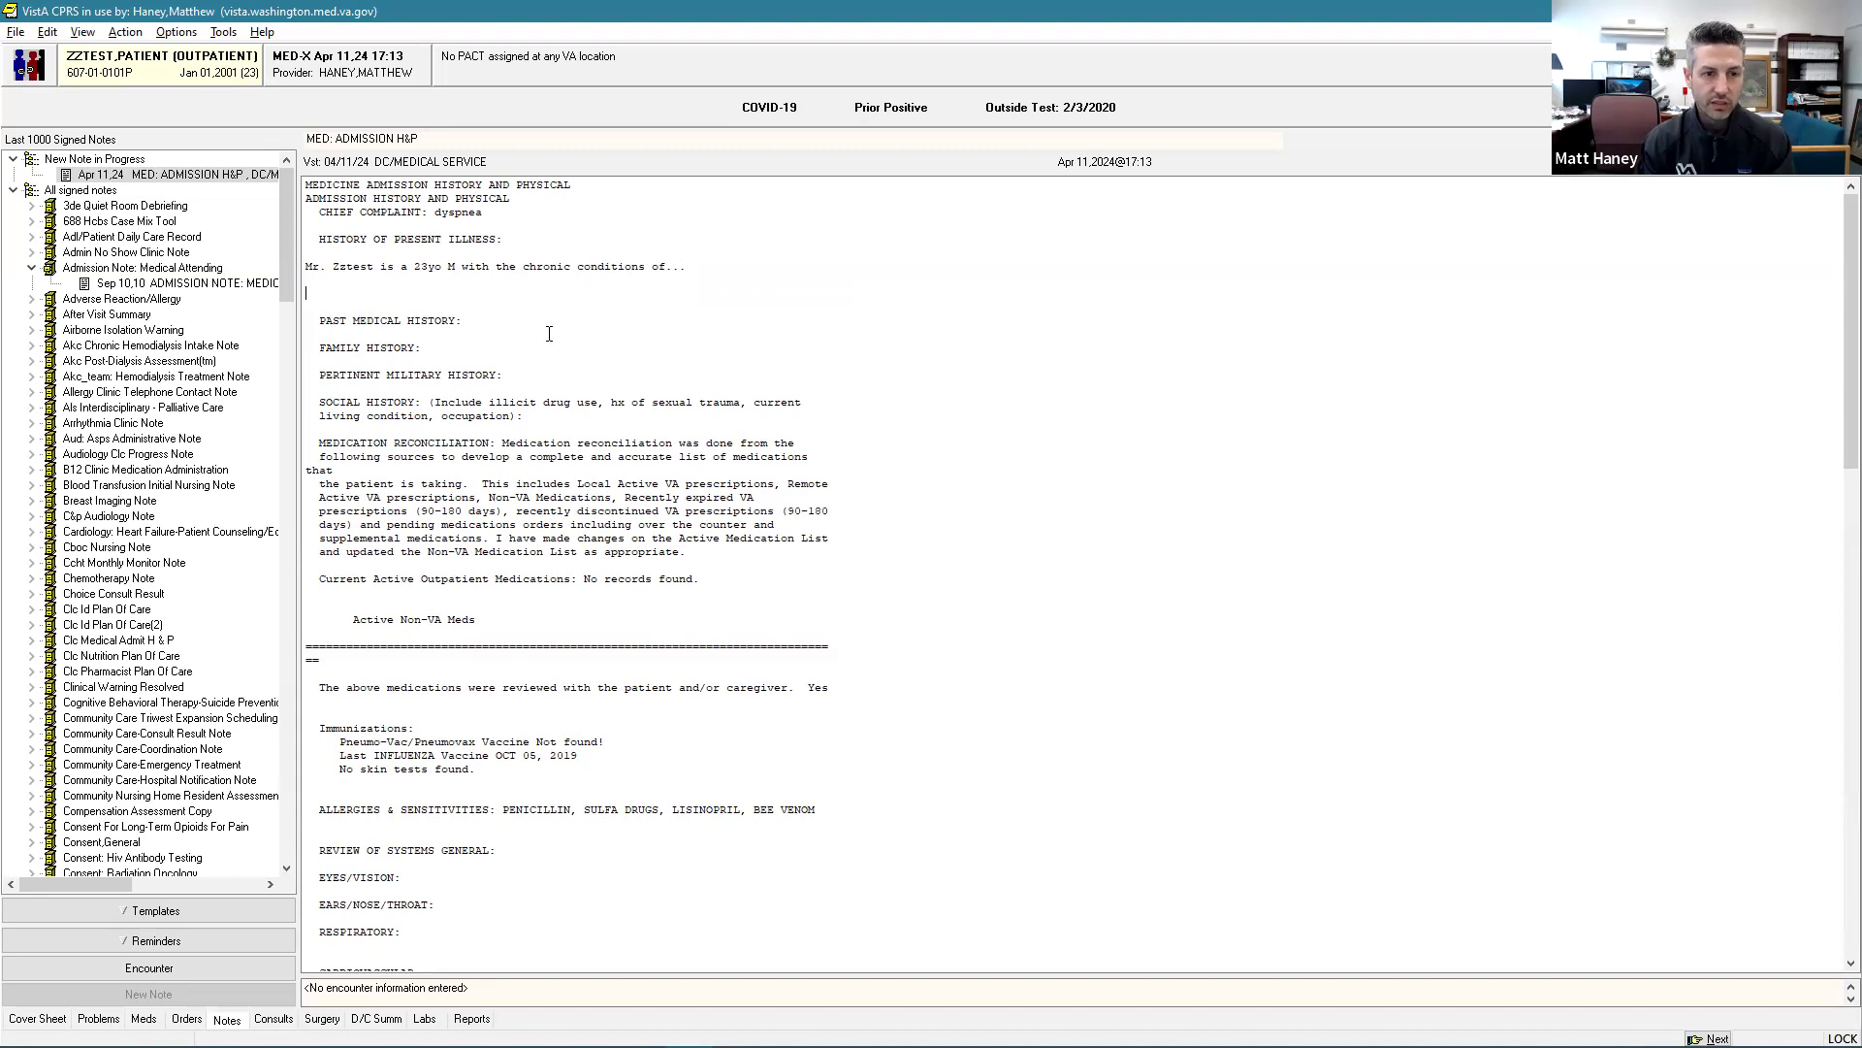
{"action": "scroll", "coordinate": [537, 381], "scroll_direction": "down", "scroll_amount": 3}
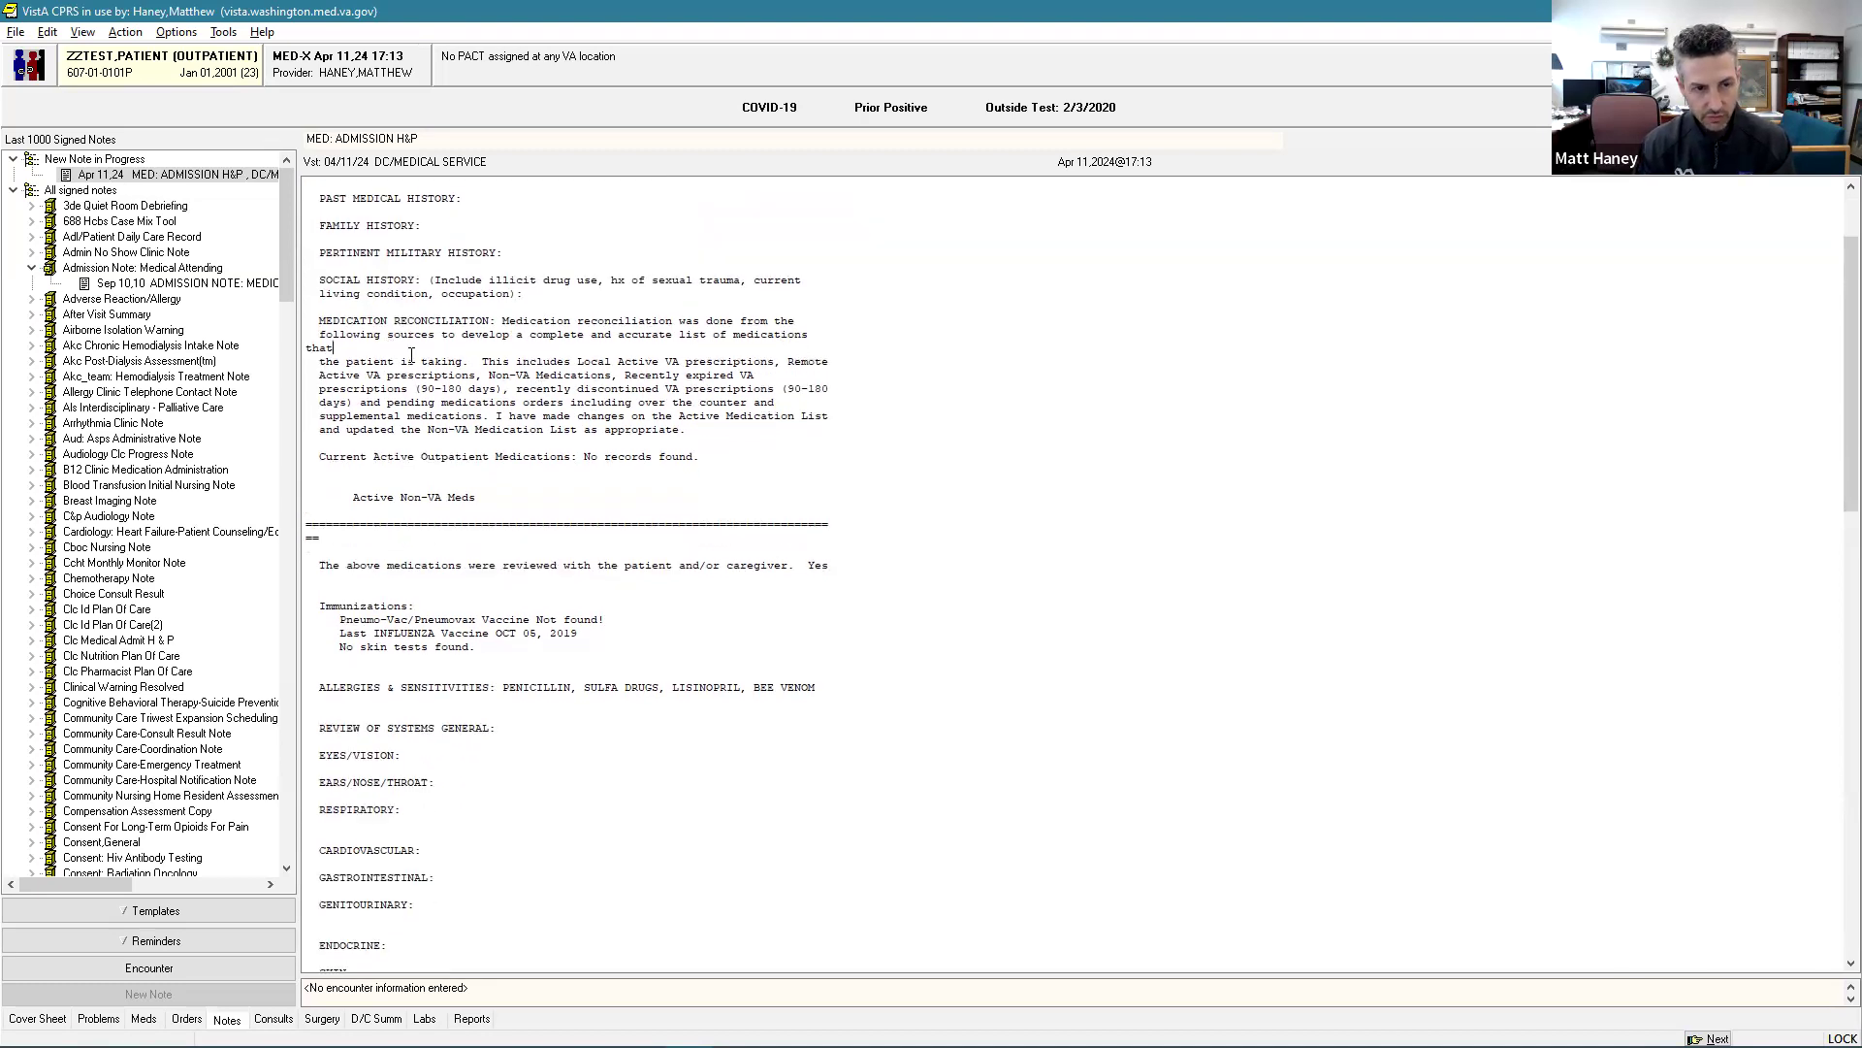
Step: Reformat the Medication Reconciliation paragraph and join its stray broken lines
{"action": "left_click_drag", "start_coordinate": [731, 427], "coordinate": [762, 306]}
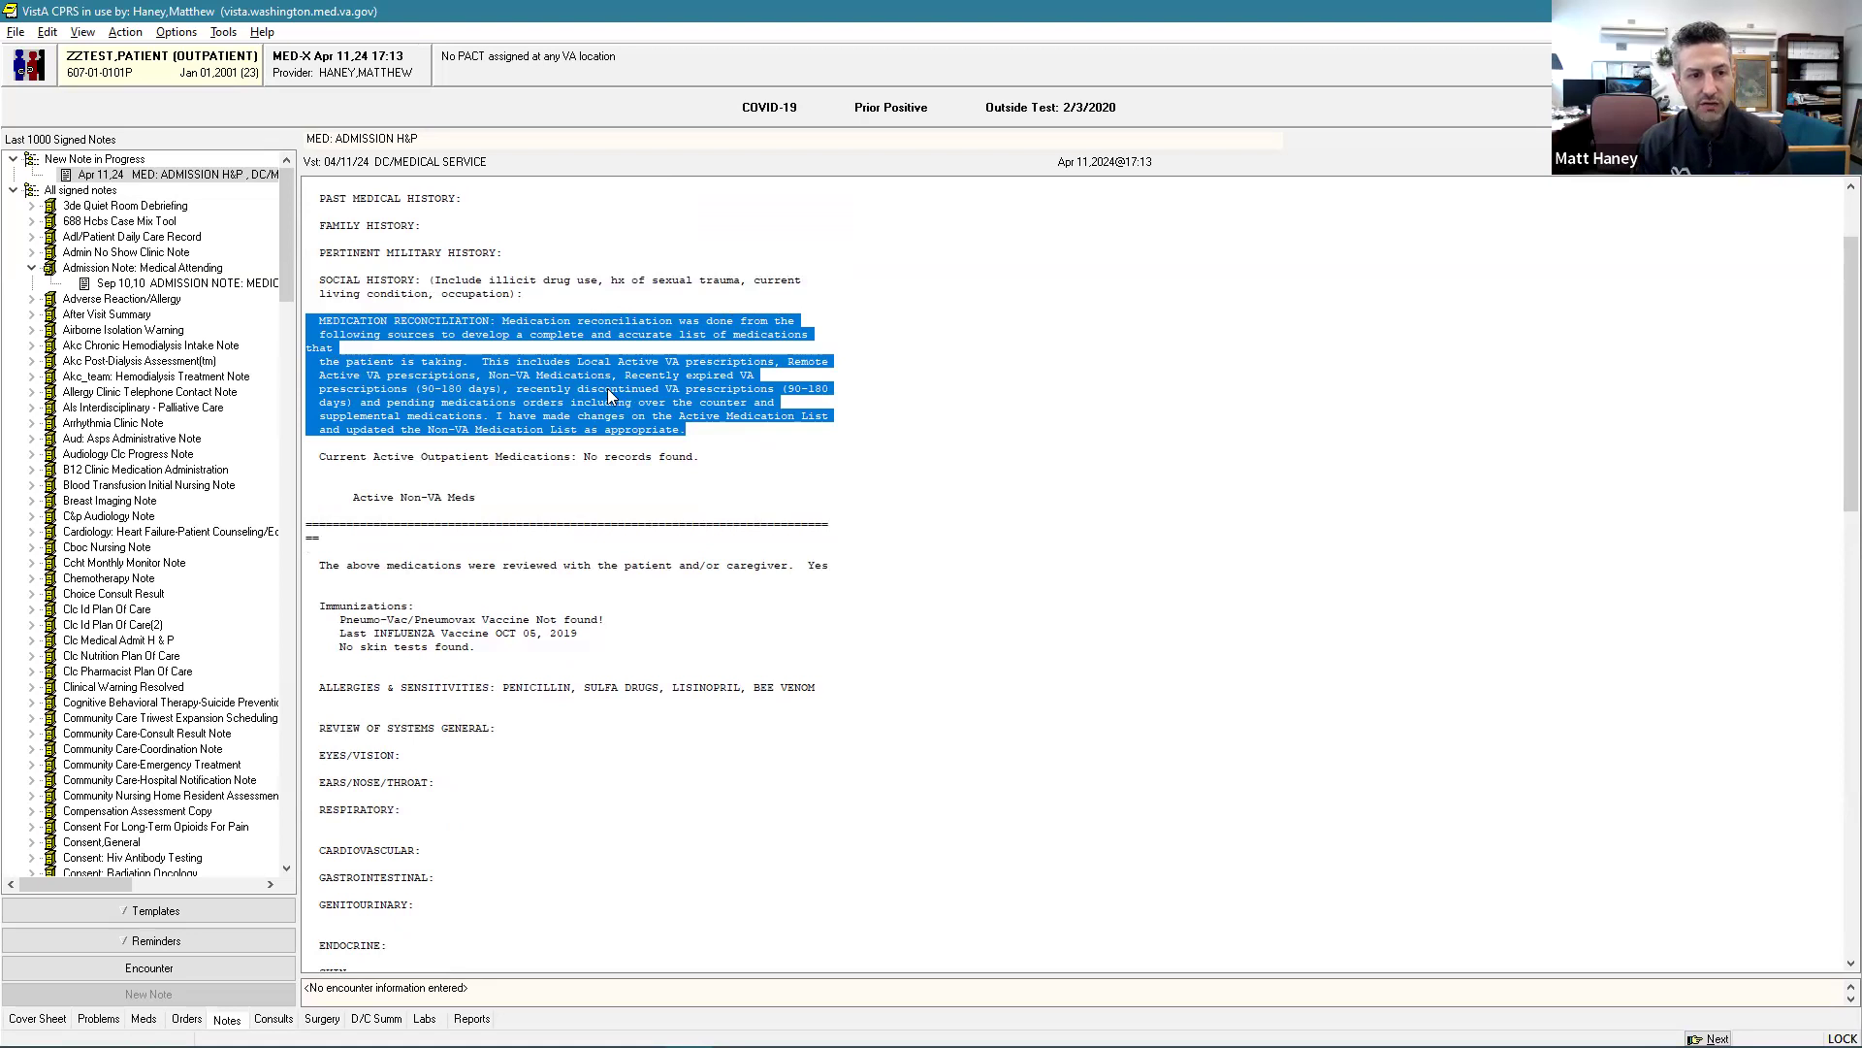
{"action": "right_click", "coordinate": [537, 396]}
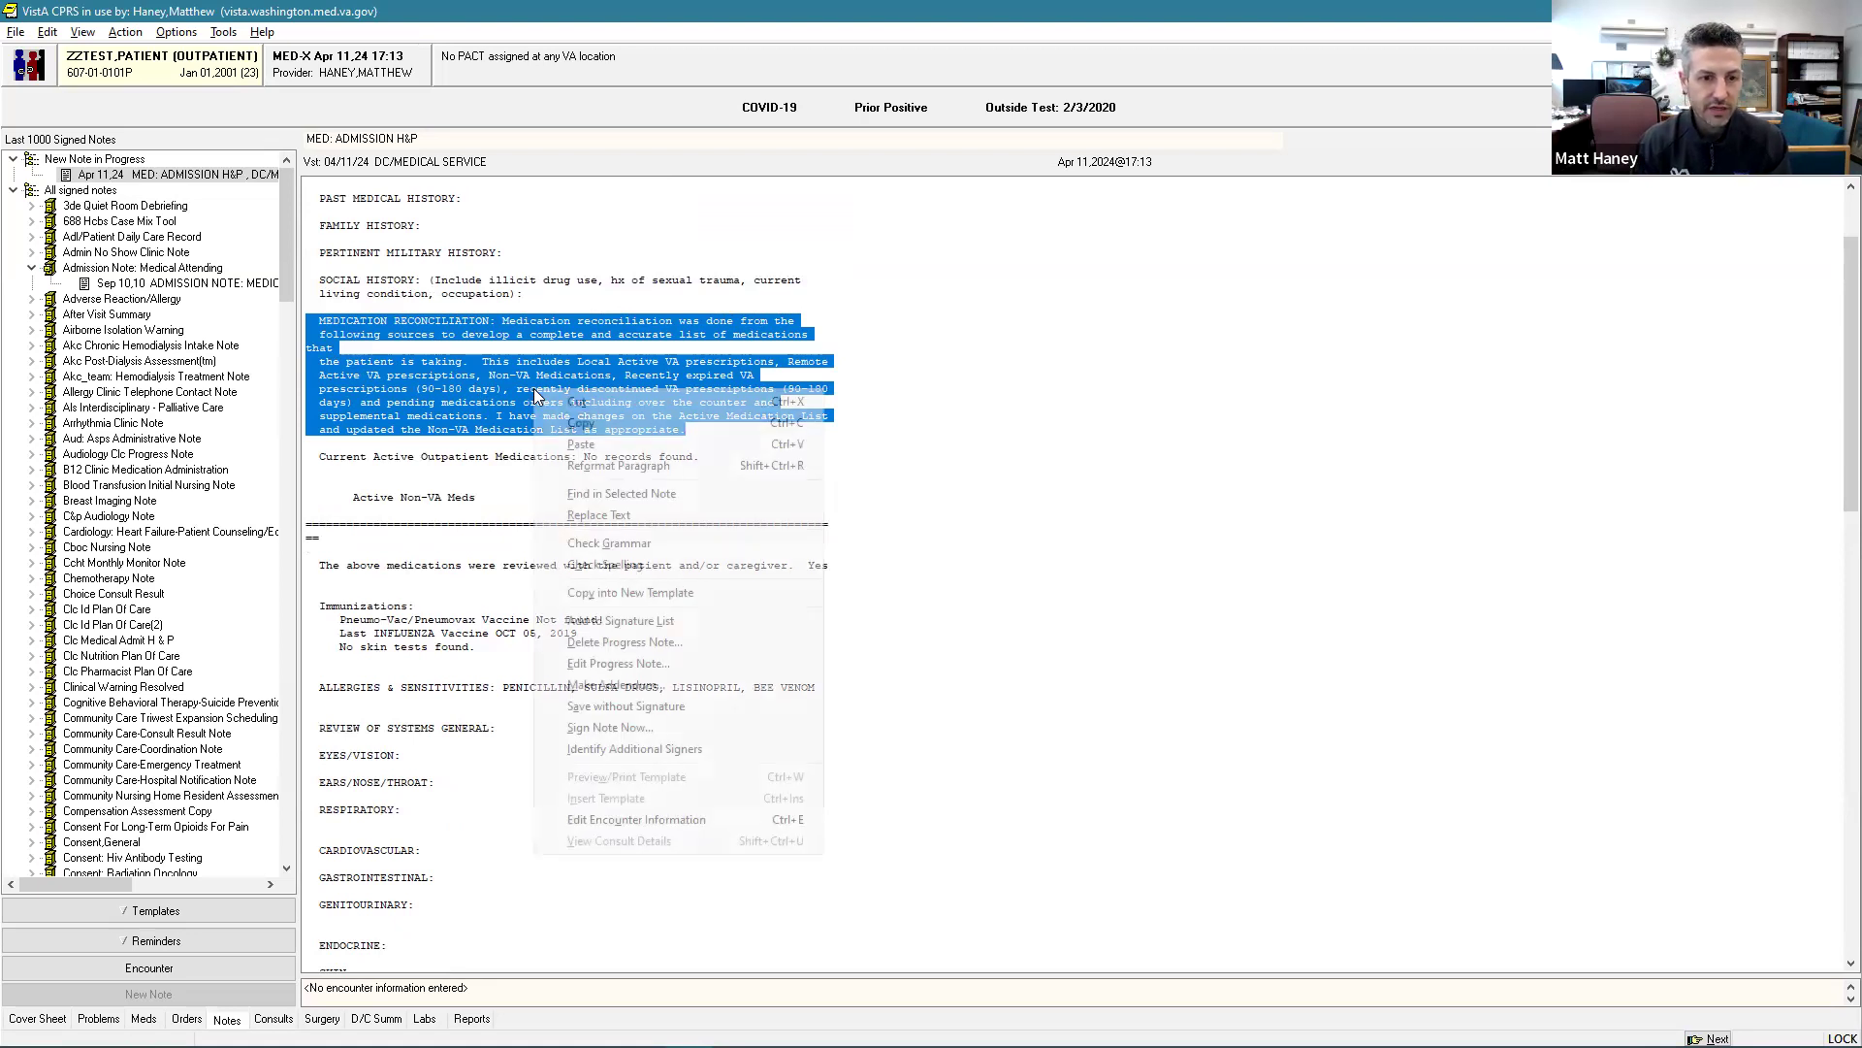
{"action": "left_click", "coordinate": [661, 465]}
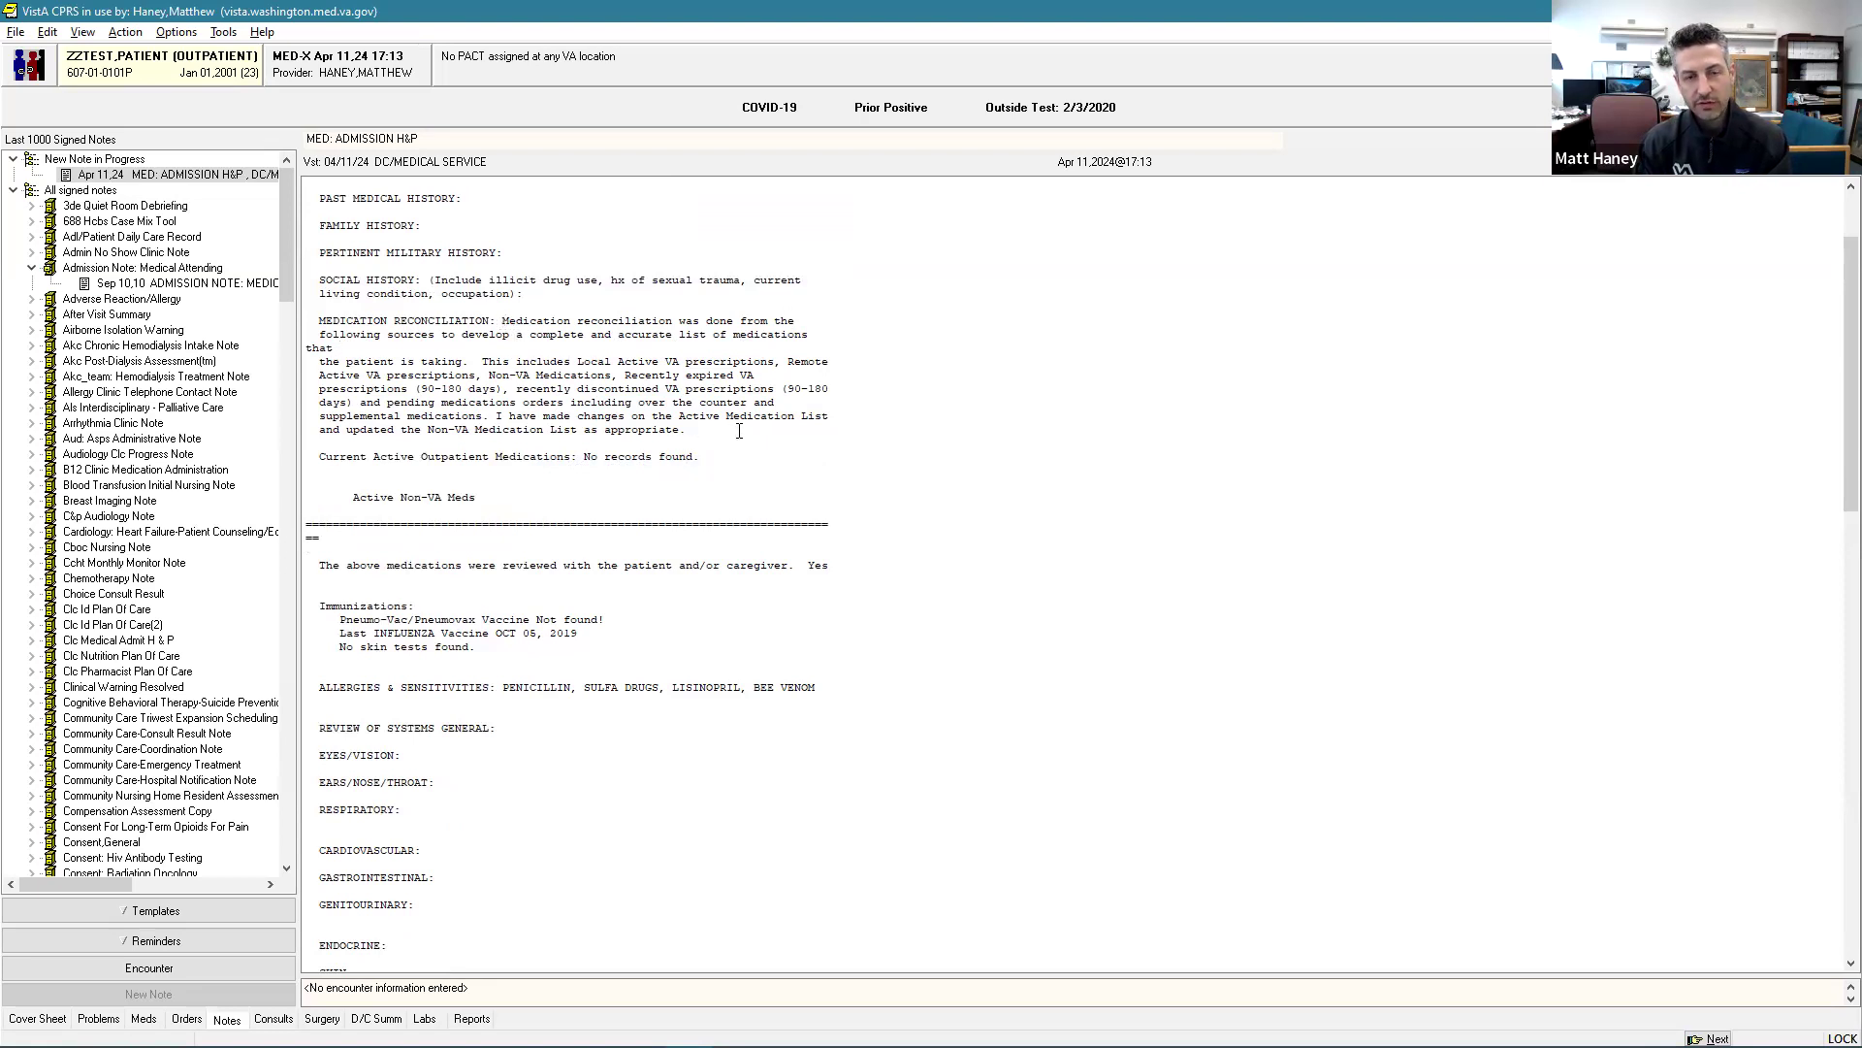
{"action": "scroll", "coordinate": [495, 276], "scroll_direction": "up", "scroll_amount": 3}
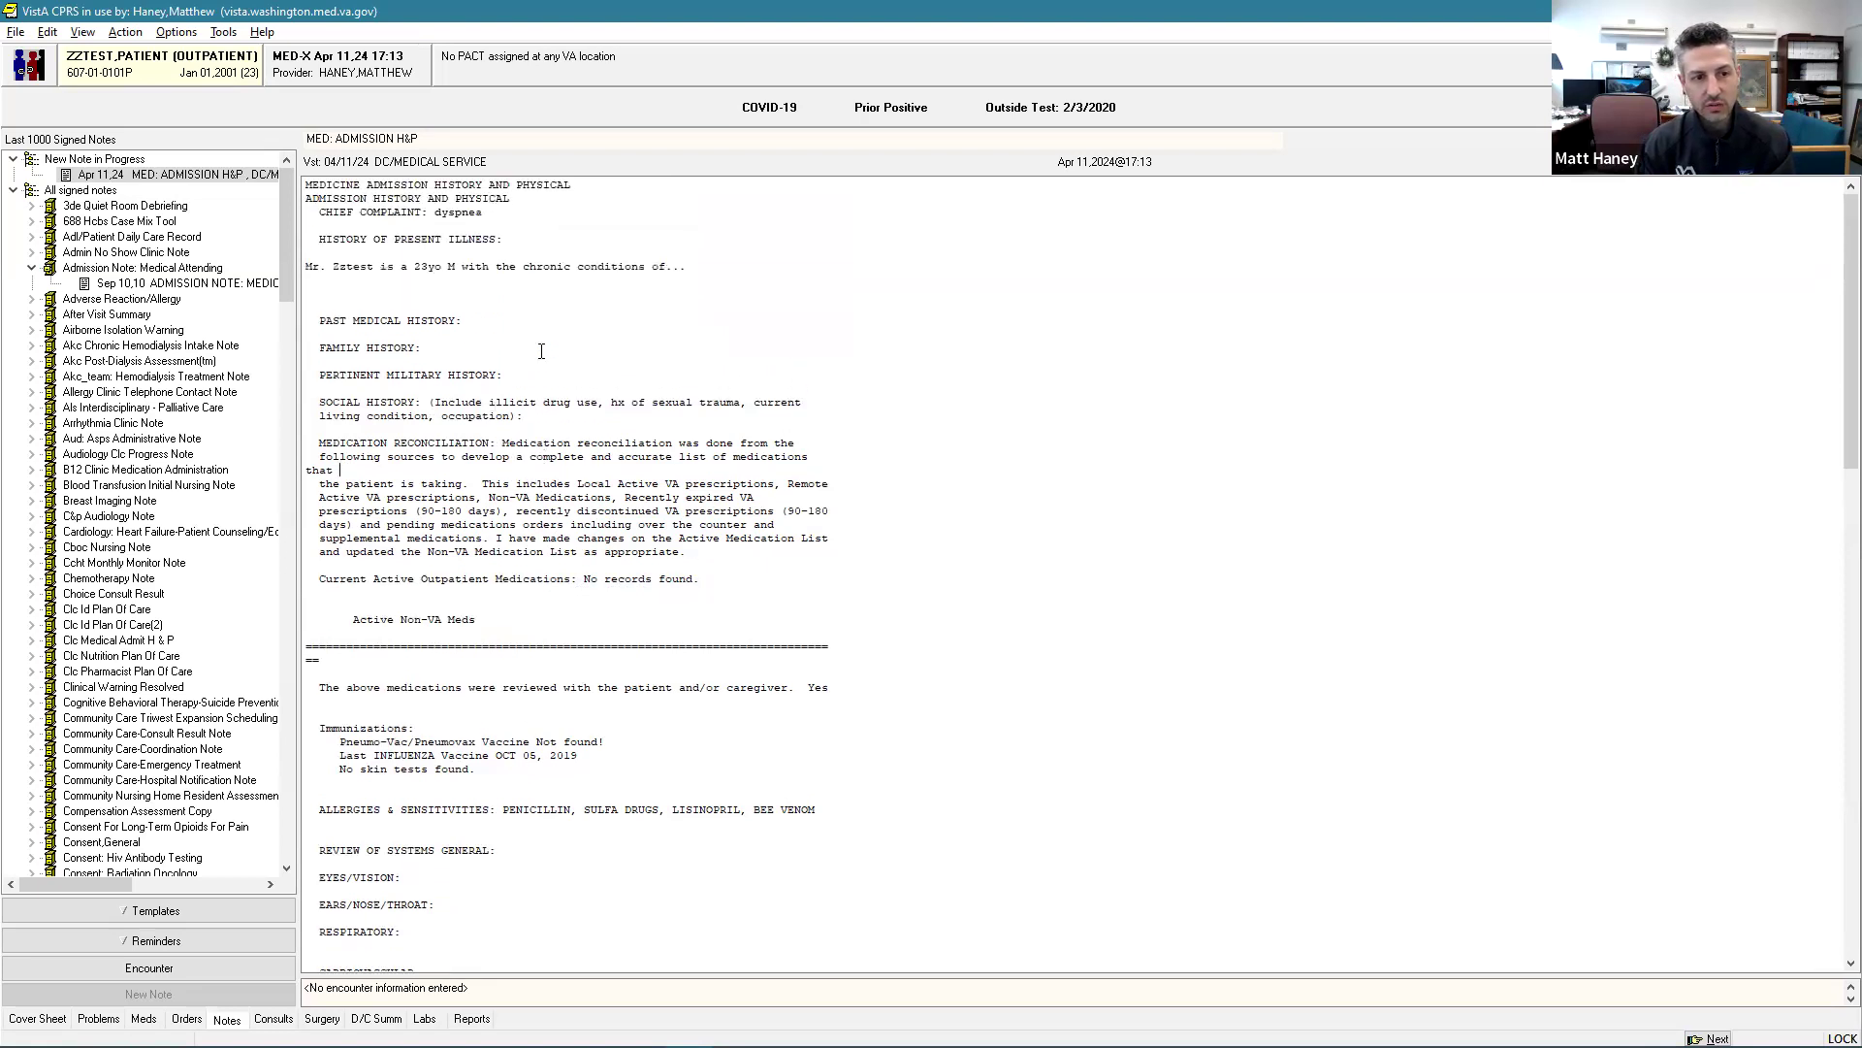
{"action": "left_click", "coordinate": [499, 468]}
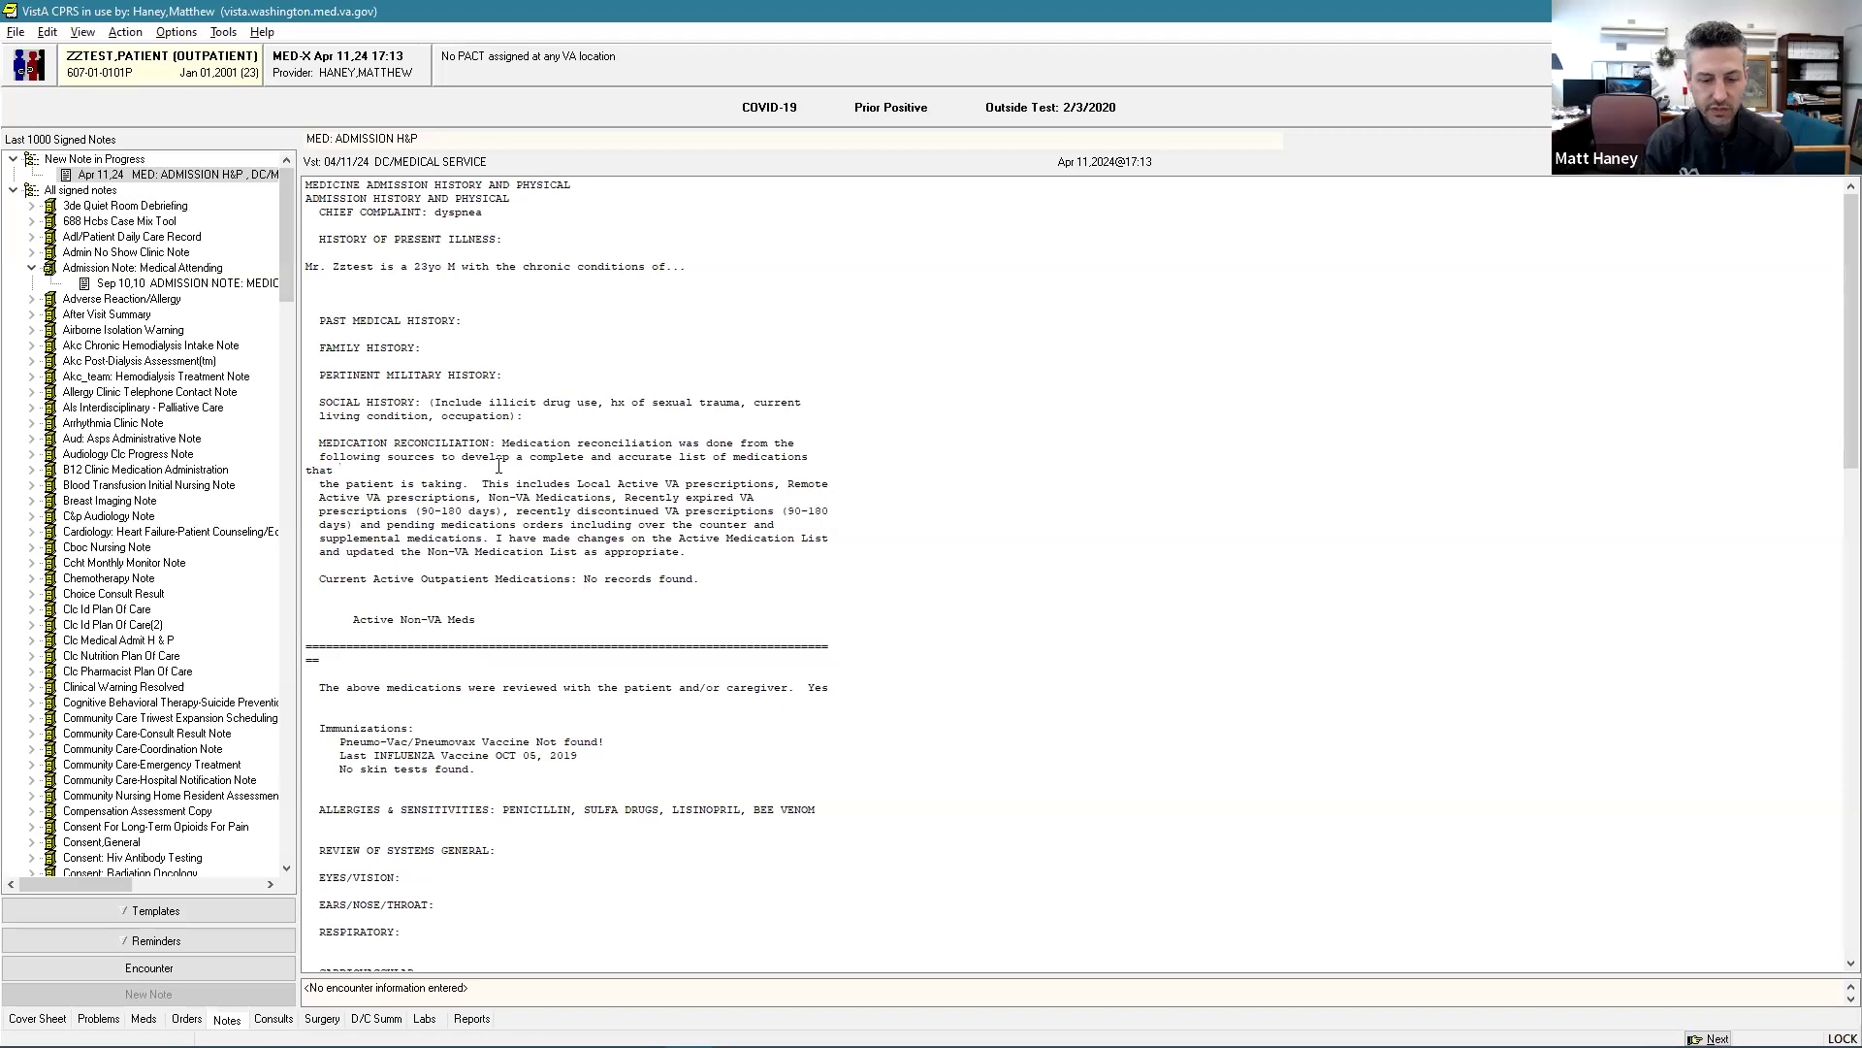
{"action": "key", "text": "Delete"}
{"action": "key", "text": "Delete"}
{"action": "key", "text": "Delete"}
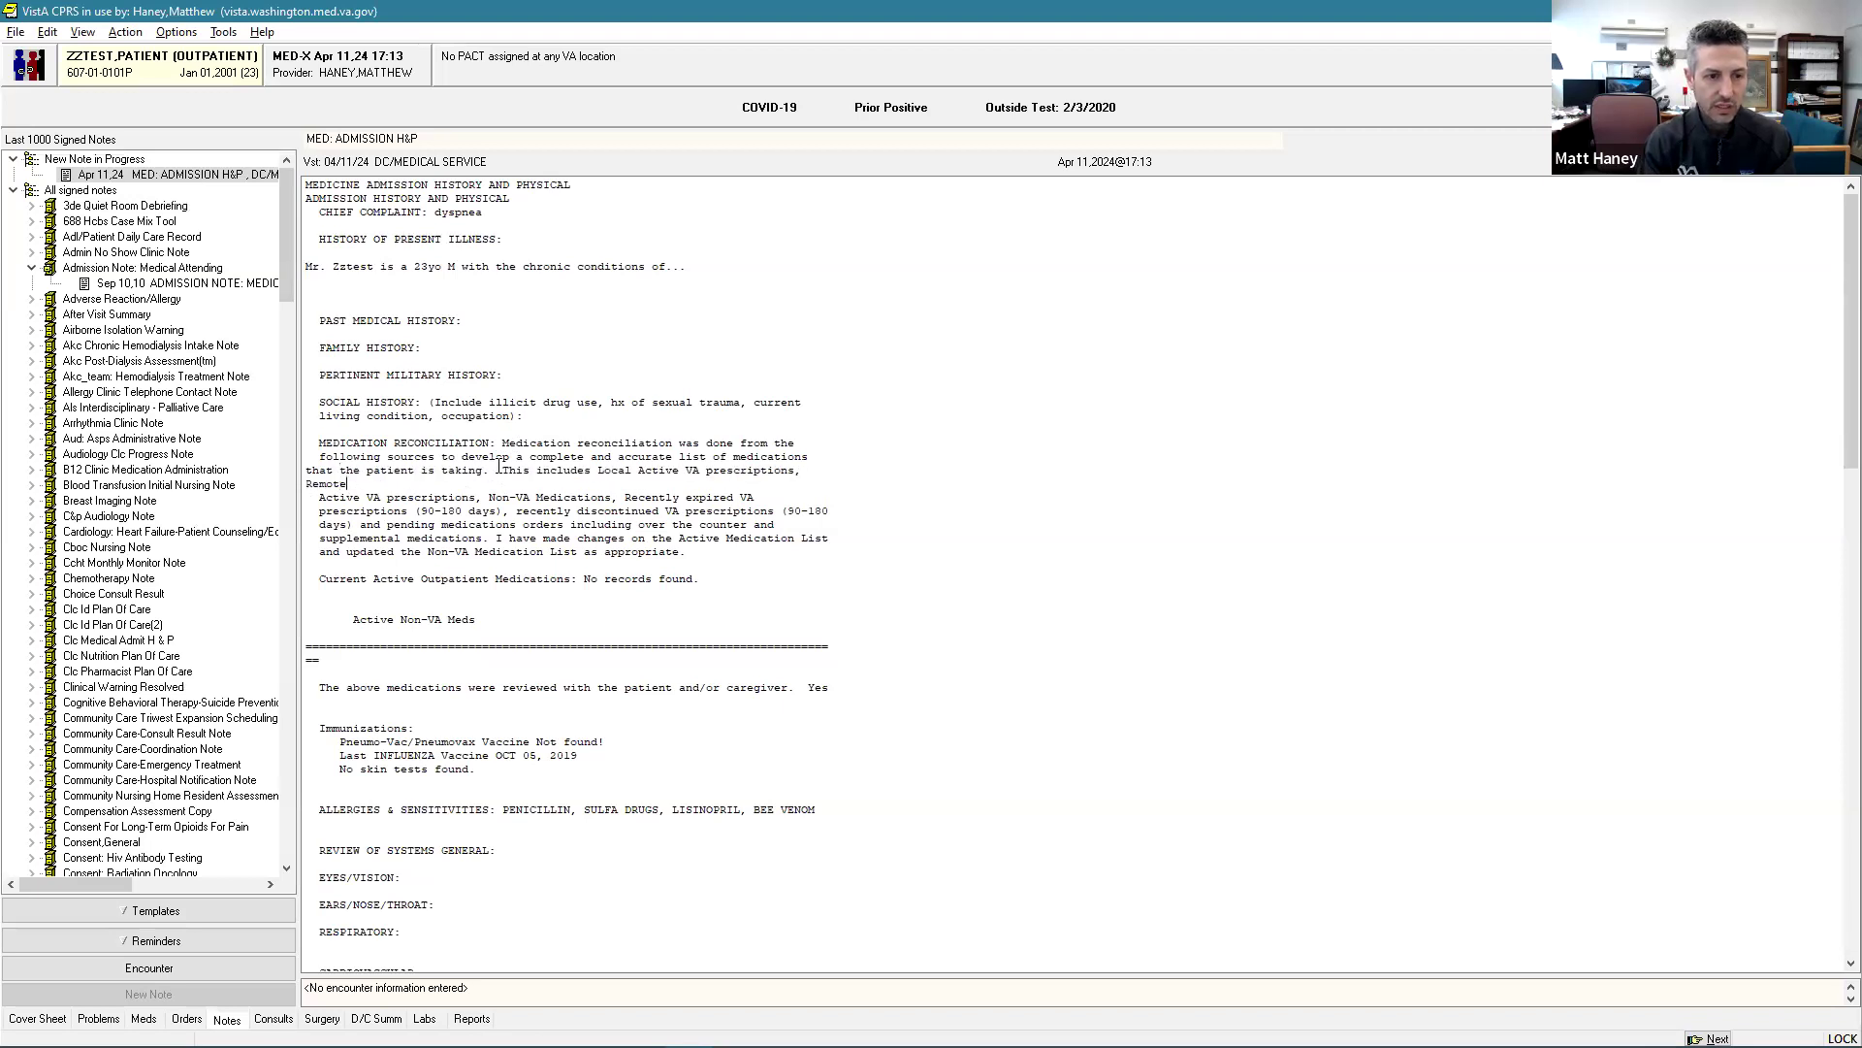
{"action": "key", "text": "Delete"}
{"action": "key", "text": "Delete"}
{"action": "key", "text": "Delete"}
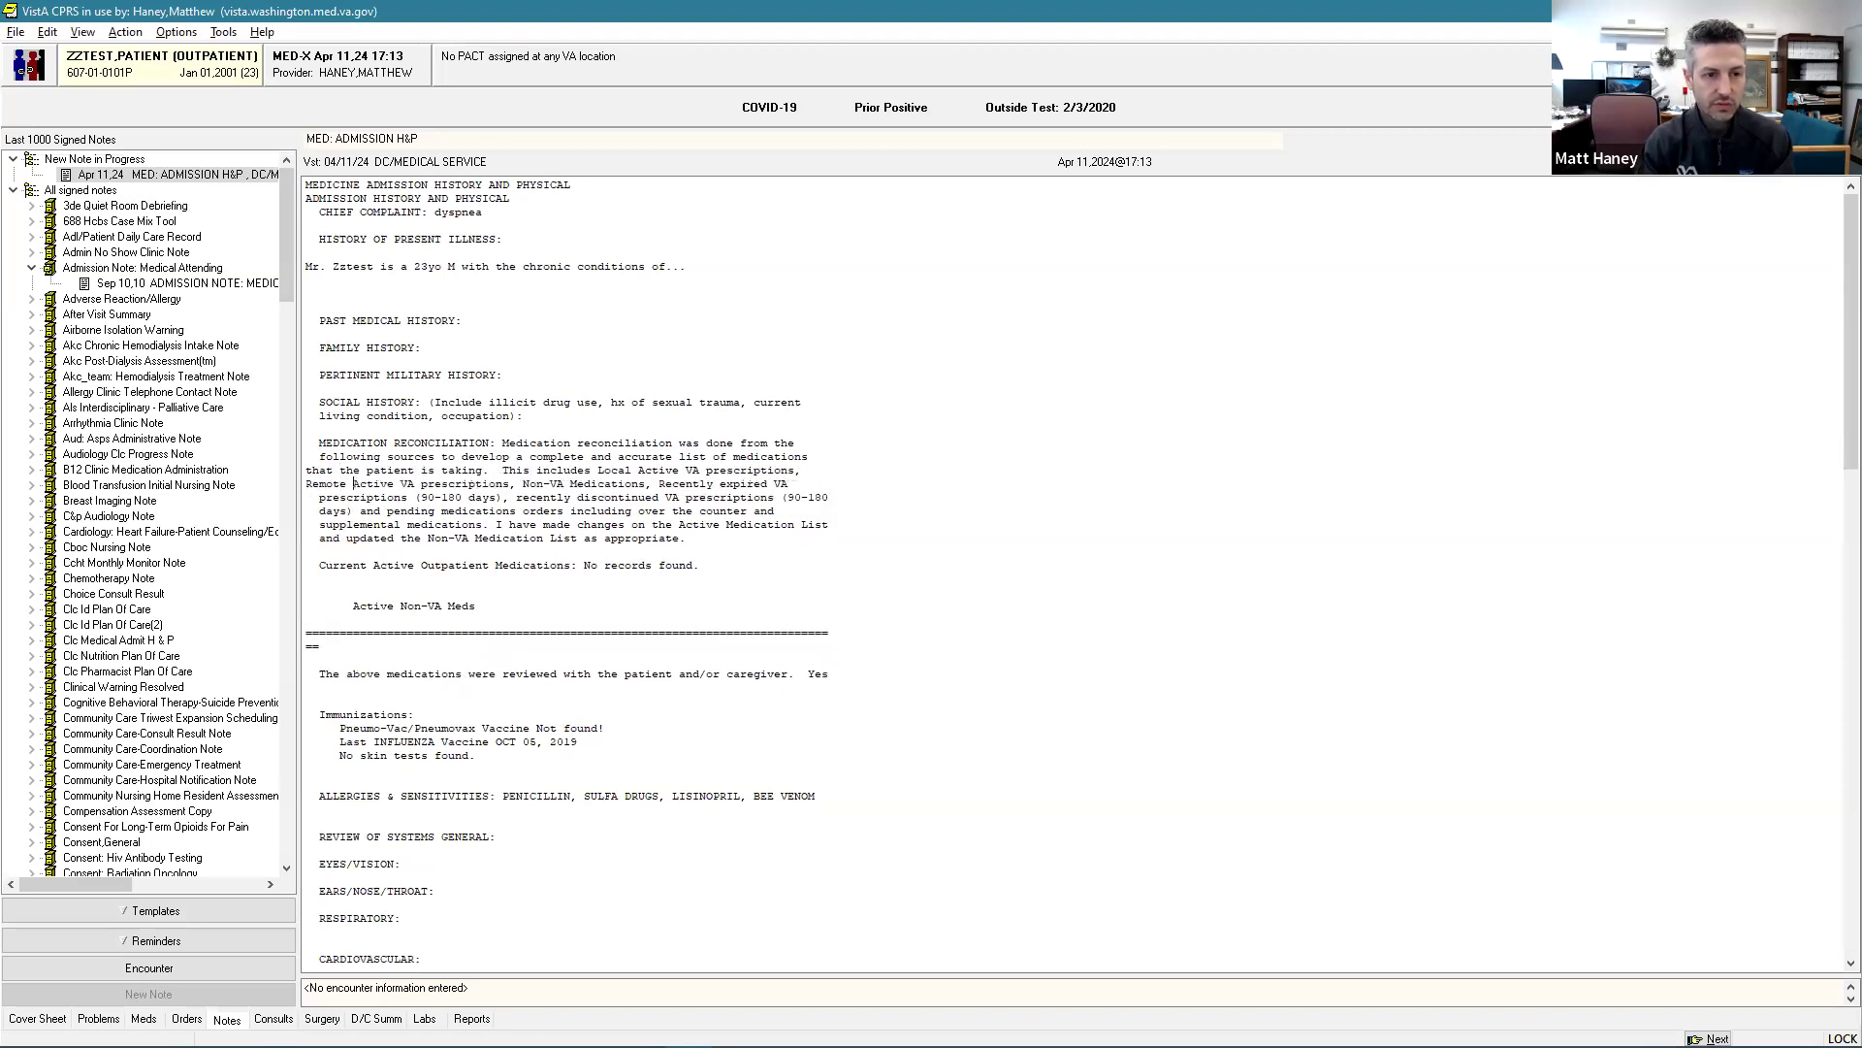
{"action": "key", "text": "Up"}
{"action": "key", "text": "Up"}
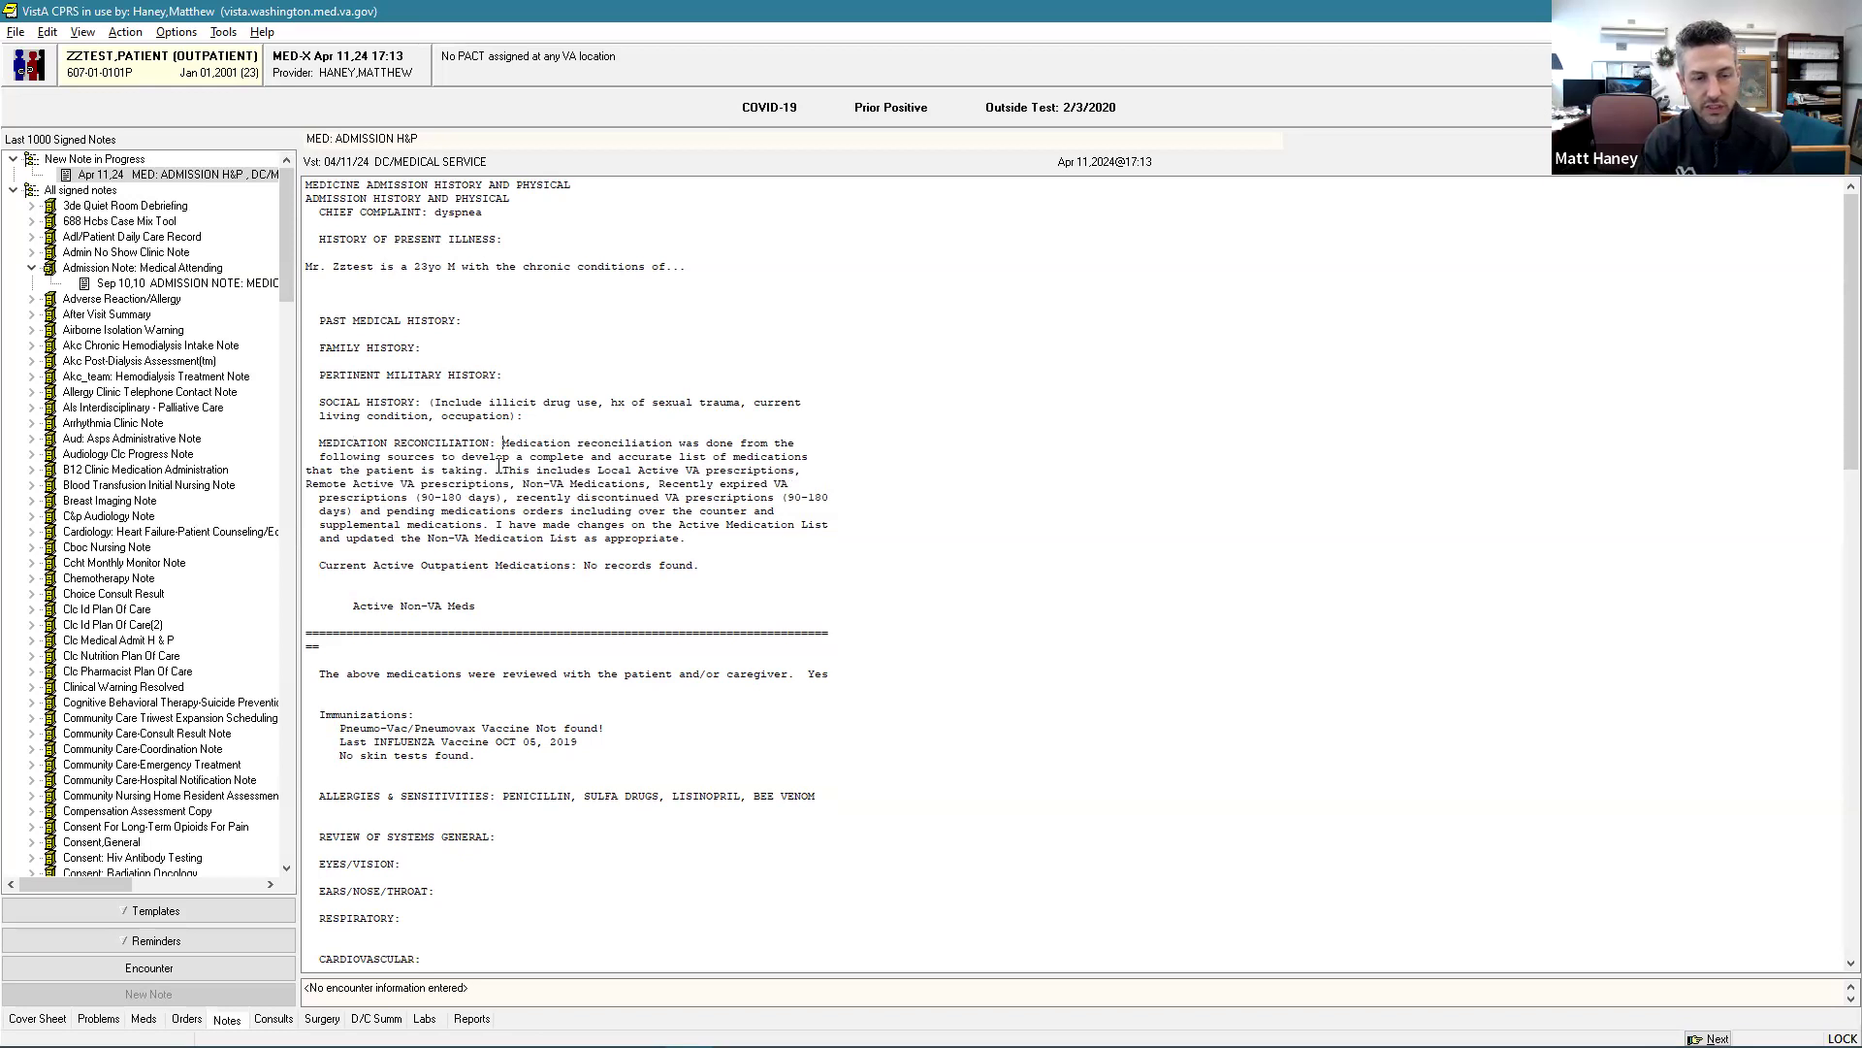
Step: Paste the reconciliation paragraph under the HPI sentence, reformat it and remove leftover line breaks
{"action": "left_click_drag", "start_coordinate": [522, 438], "coordinate": [747, 535]}
{"action": "key", "text": "ctrl+c"}
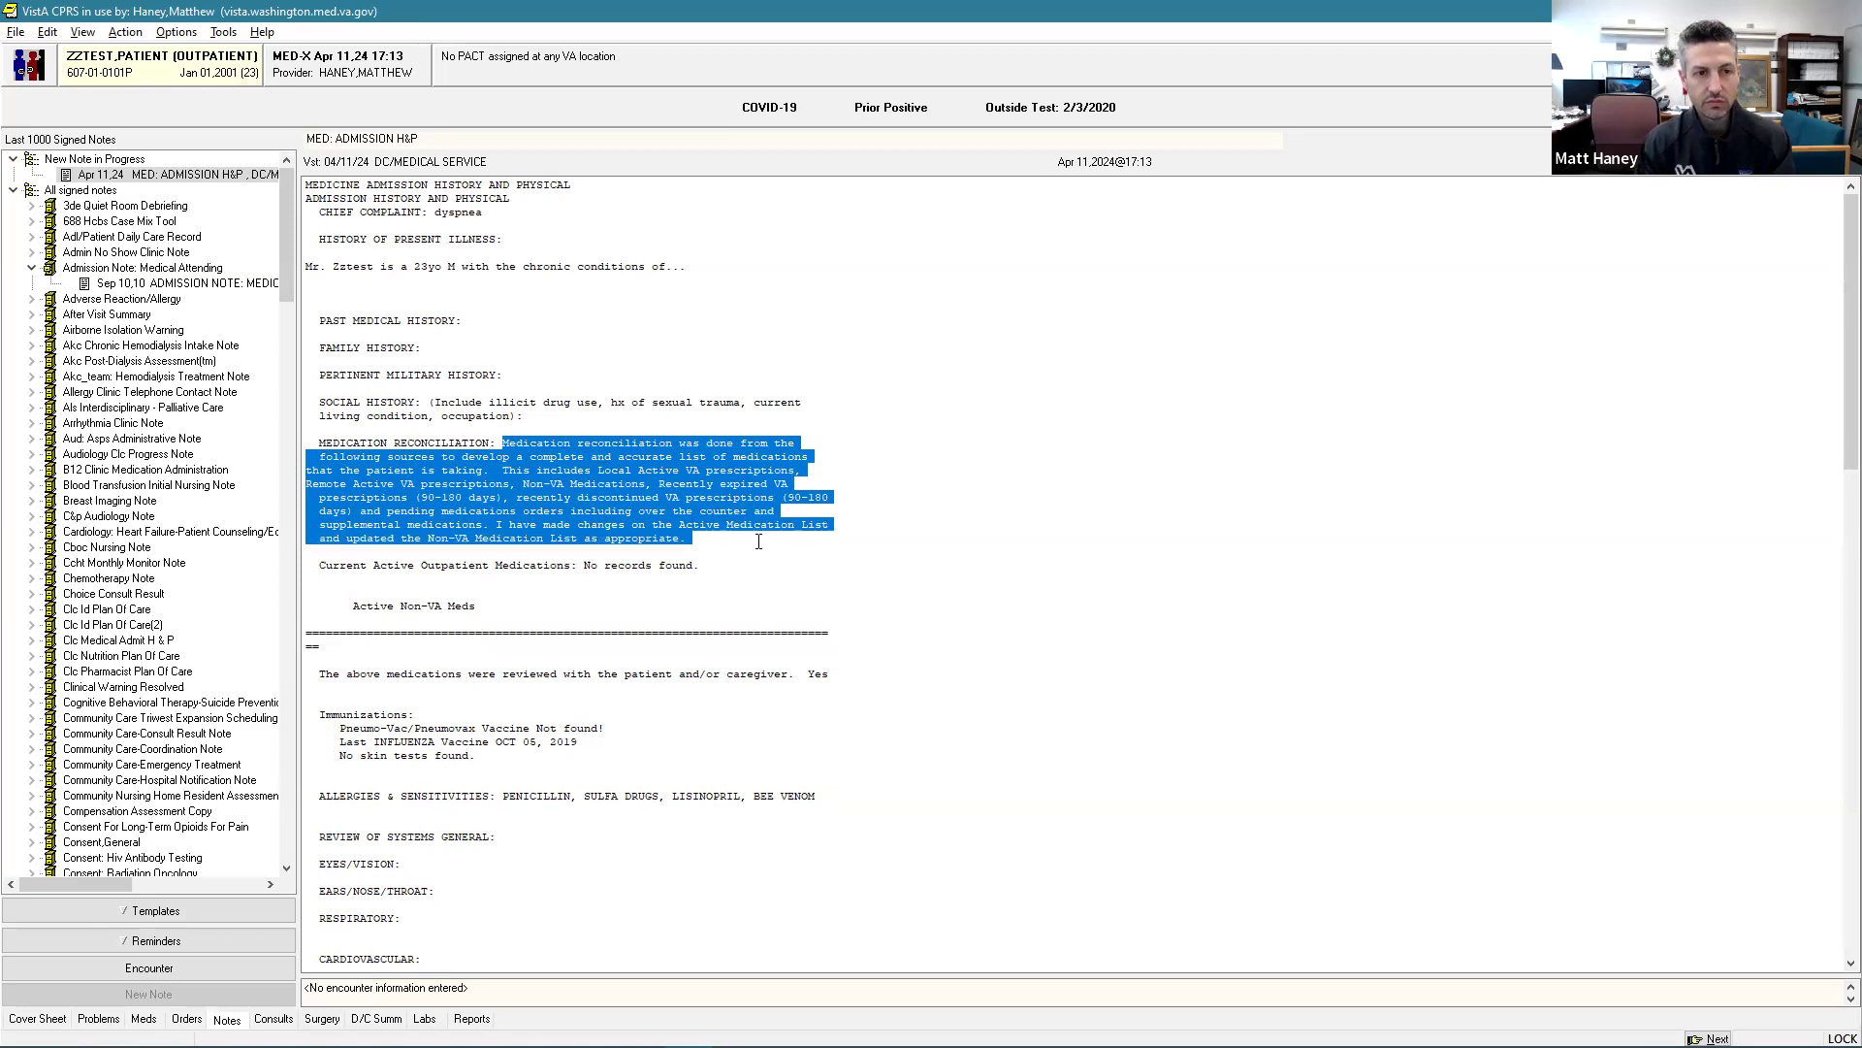
{"action": "left_click", "coordinate": [701, 281]}
{"action": "key", "text": "ctrl+v"}
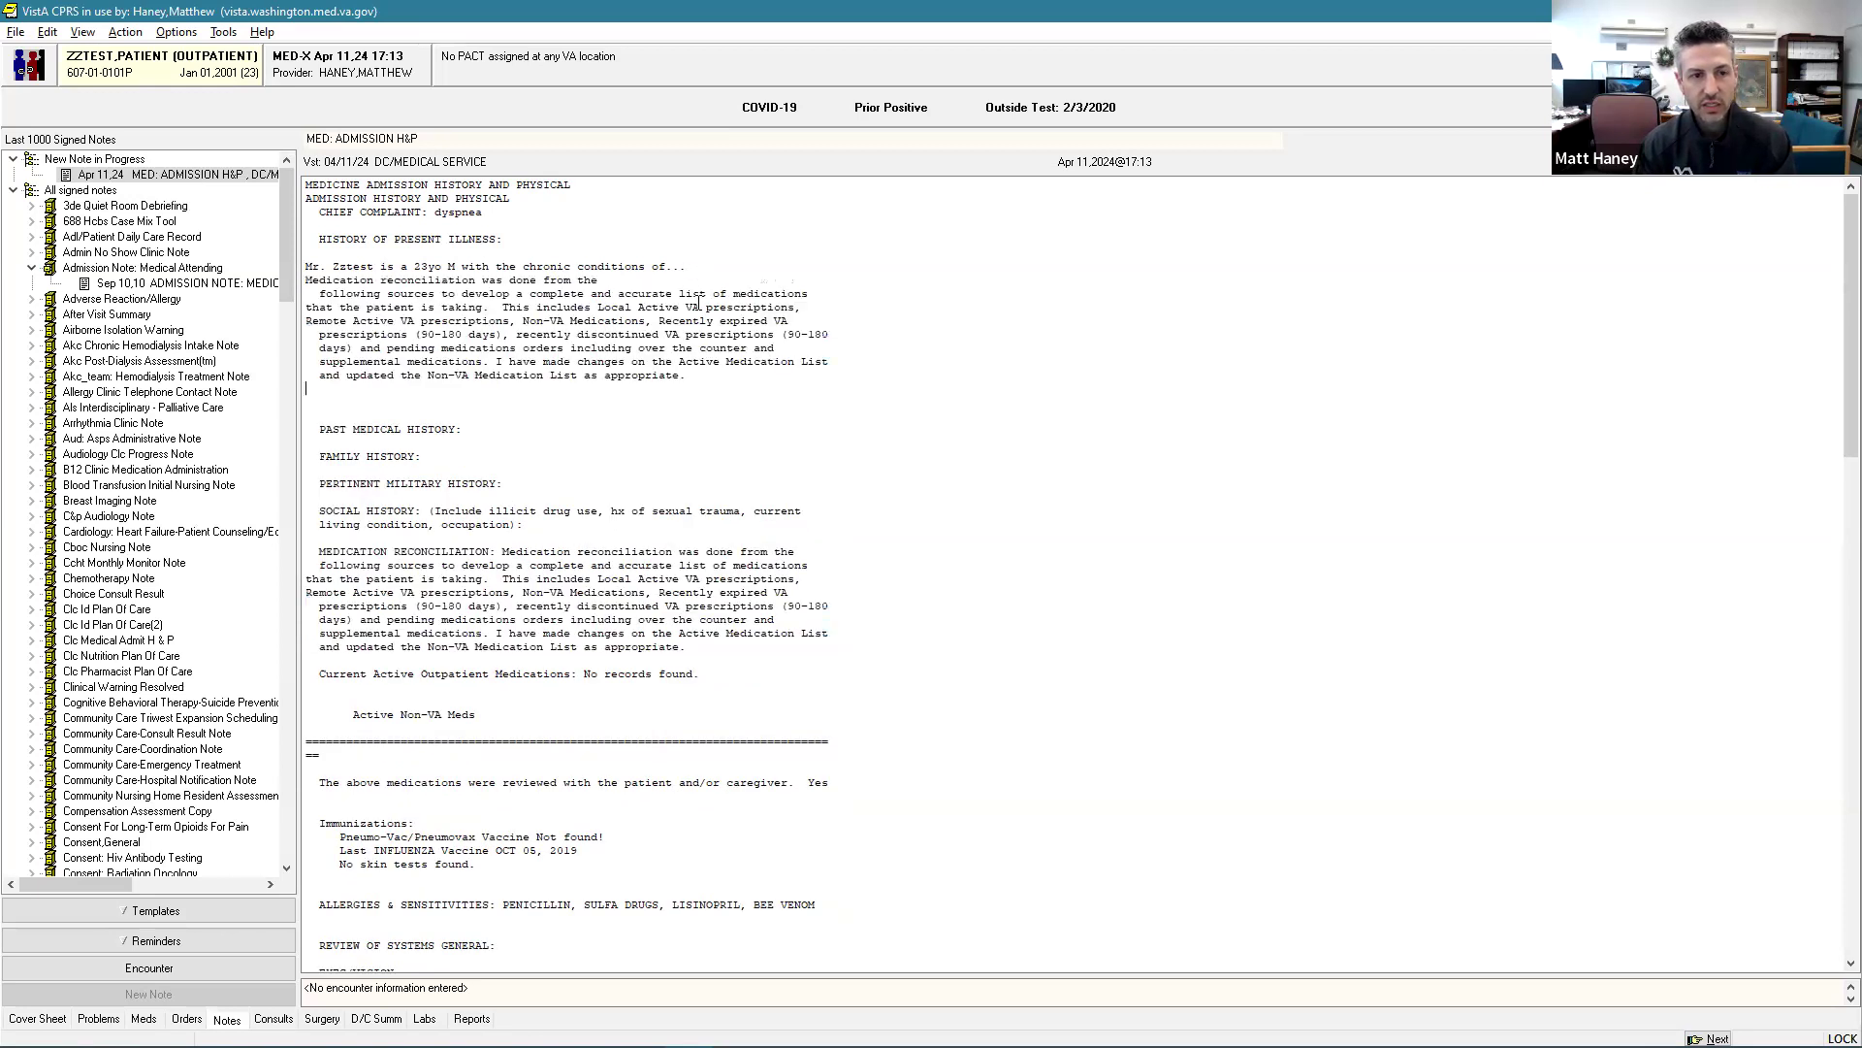
{"action": "left_click_drag", "start_coordinate": [704, 373], "coordinate": [306, 279]}
{"action": "right_click", "coordinate": [419, 307]}
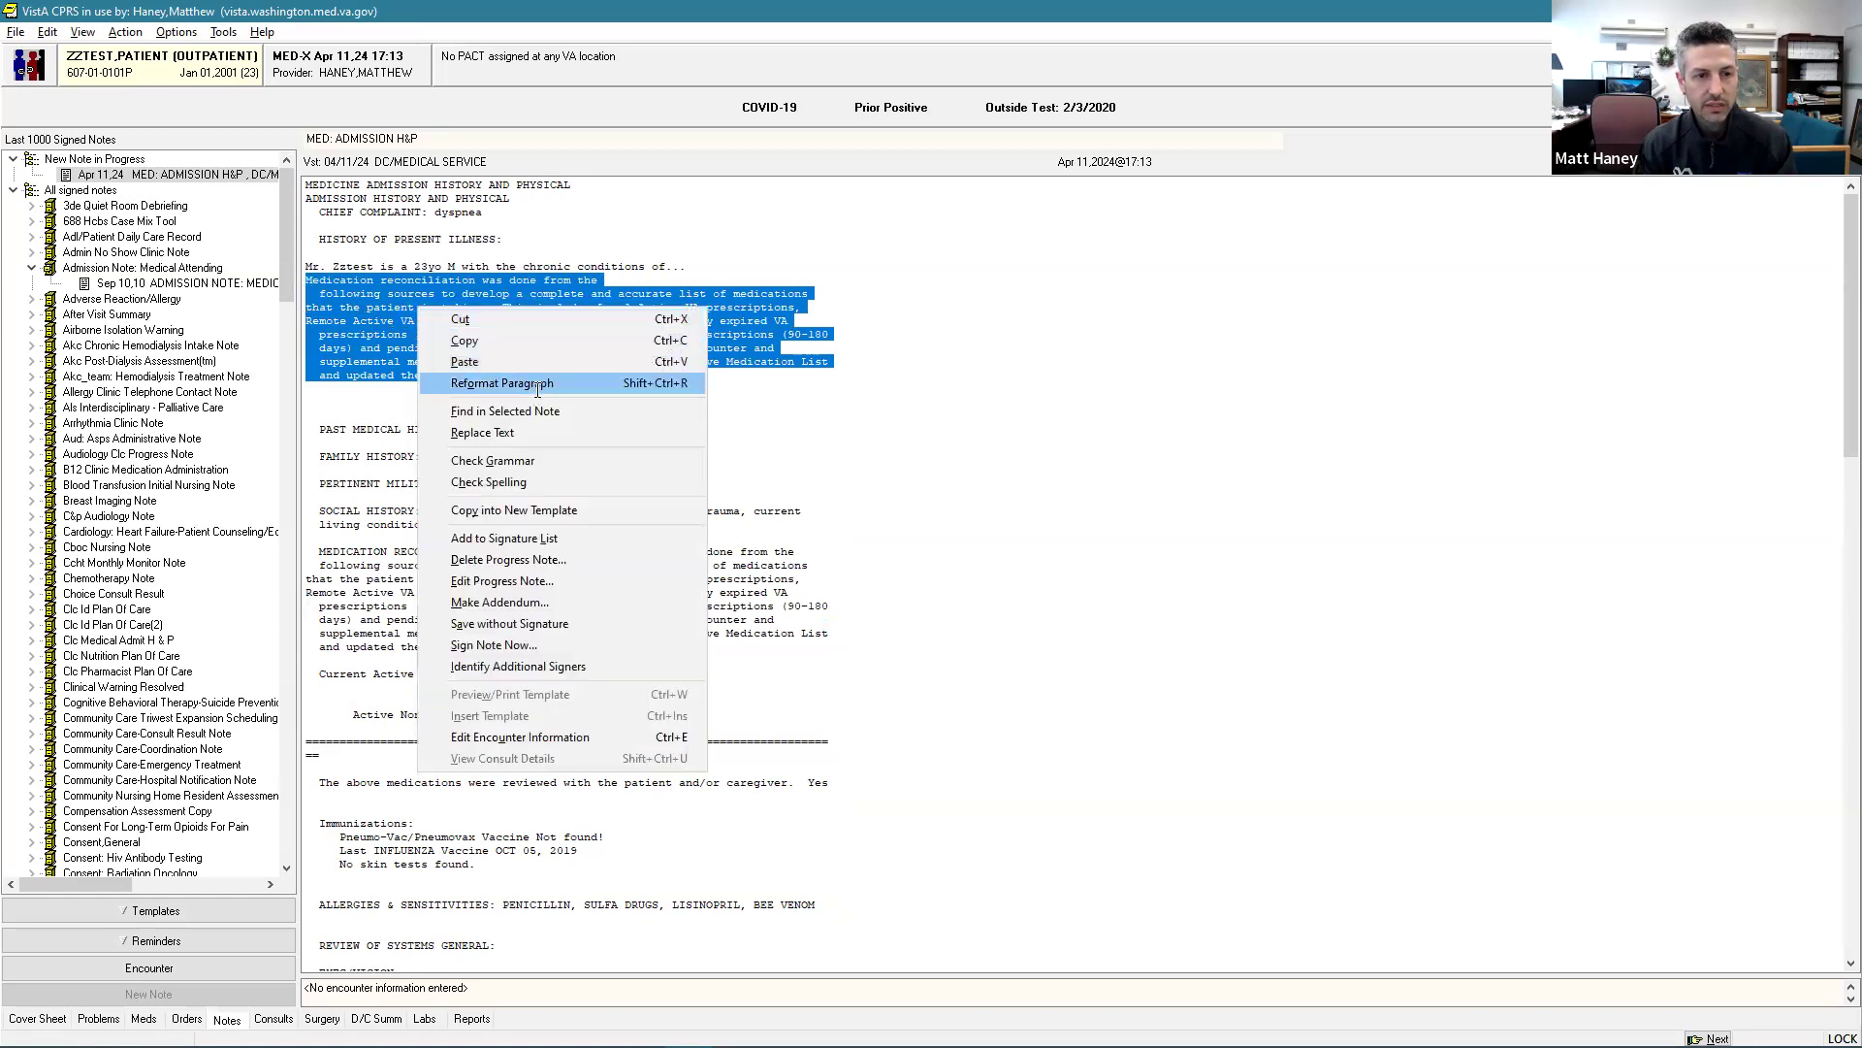
{"action": "left_click", "coordinate": [537, 384]}
{"action": "key", "text": "Delete"}
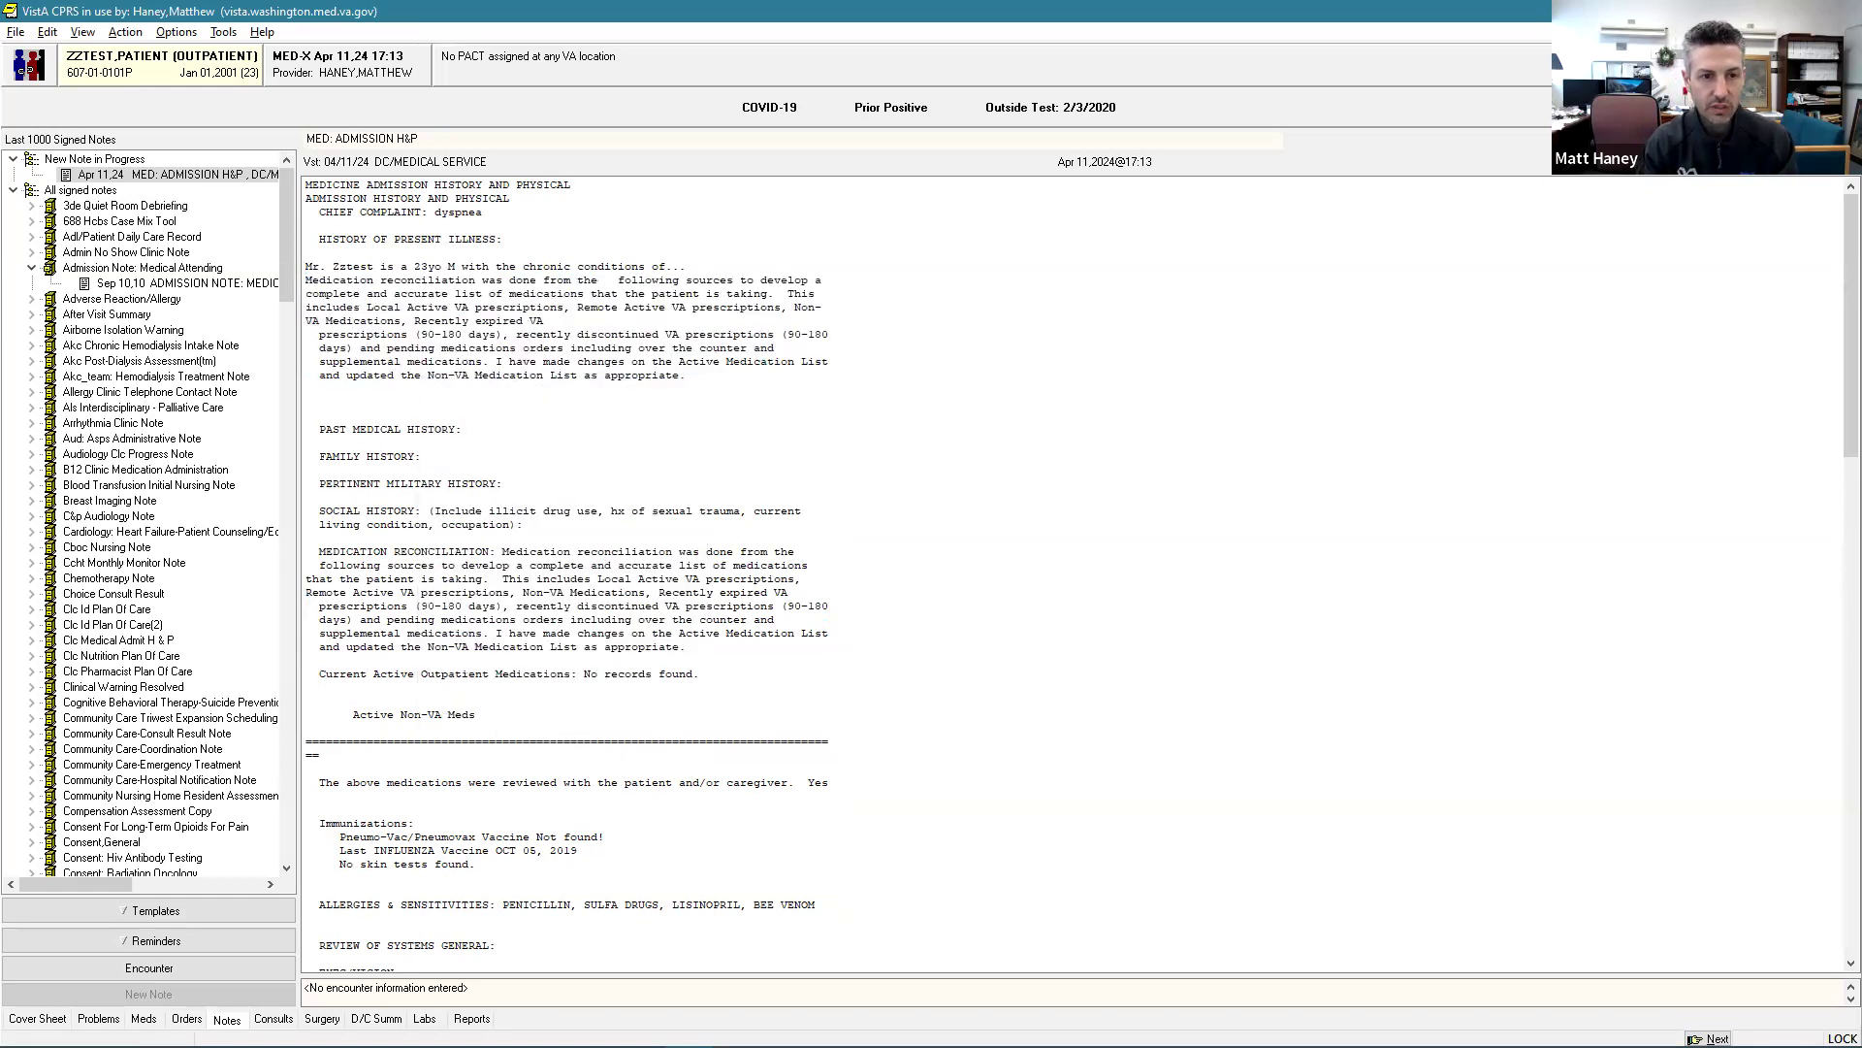
{"action": "key", "text": "BackSpace"}
{"action": "key", "text": "BackSpace"}
{"action": "key", "text": "Delete"}
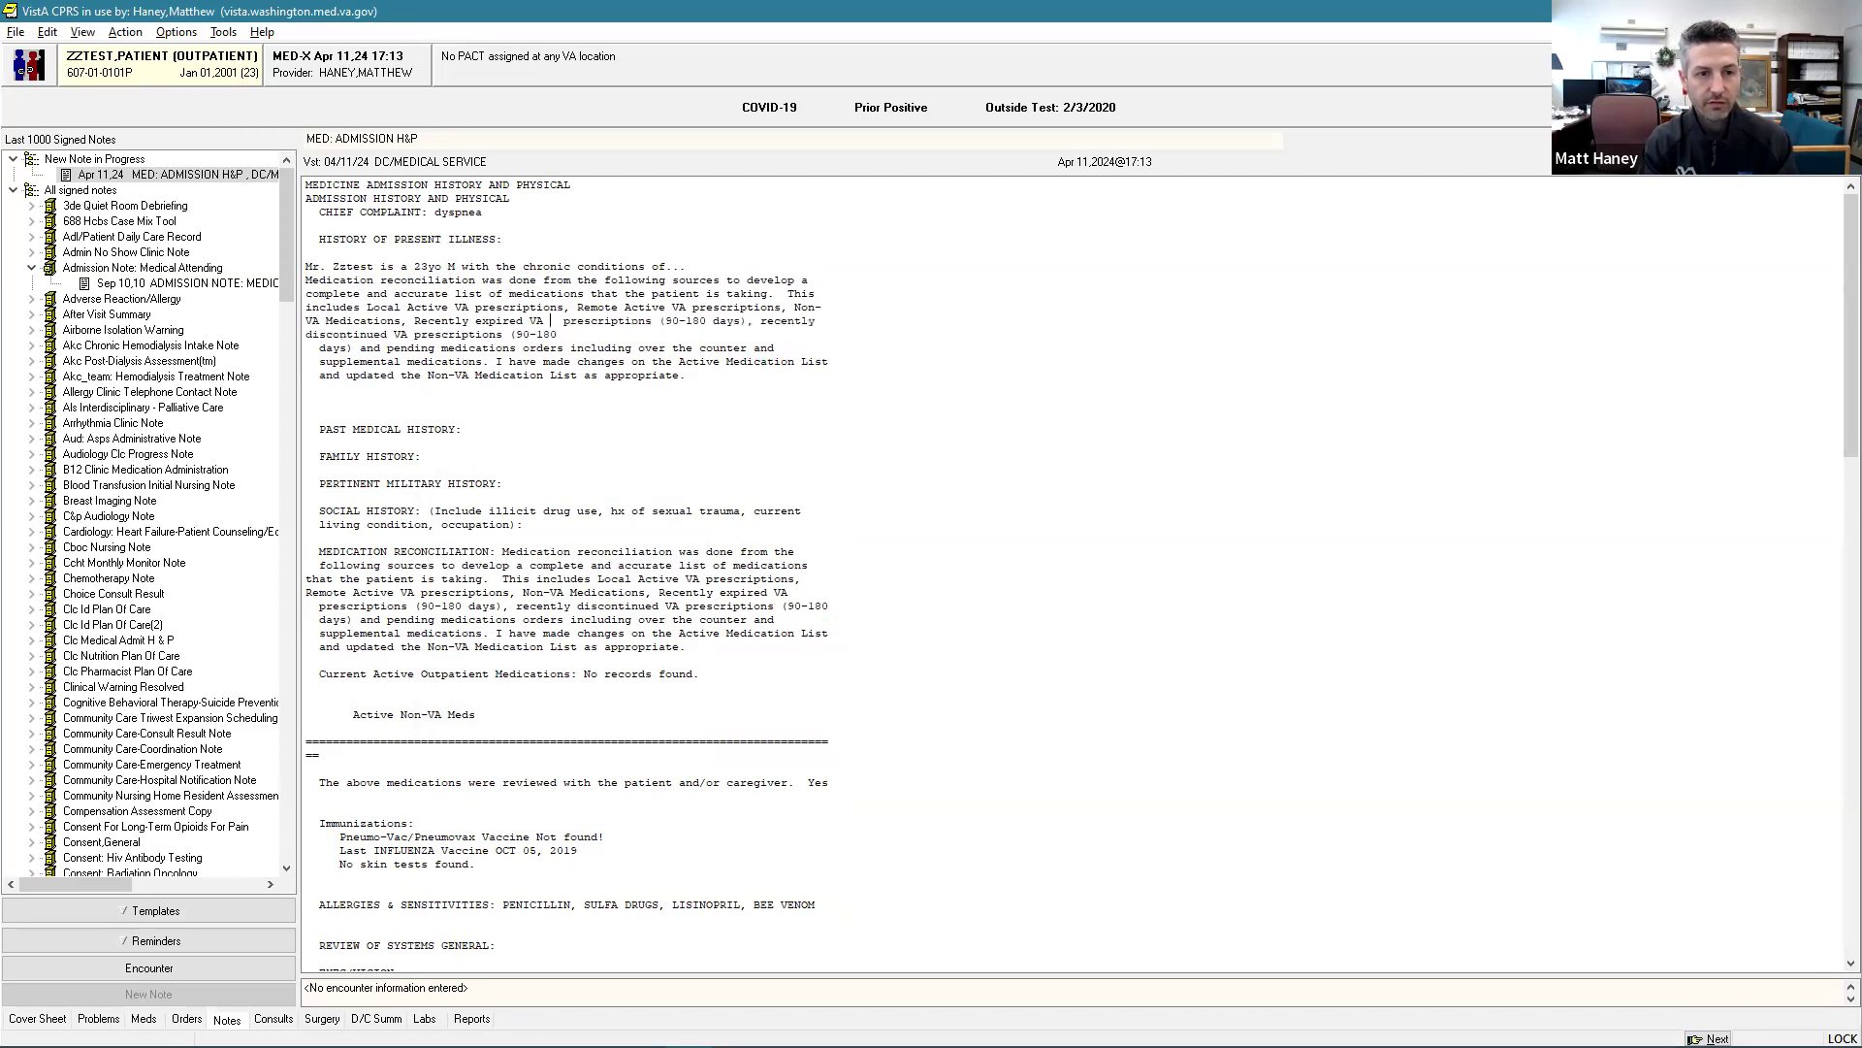
{"action": "key", "text": "Delete"}
{"action": "key", "text": "Delete"}
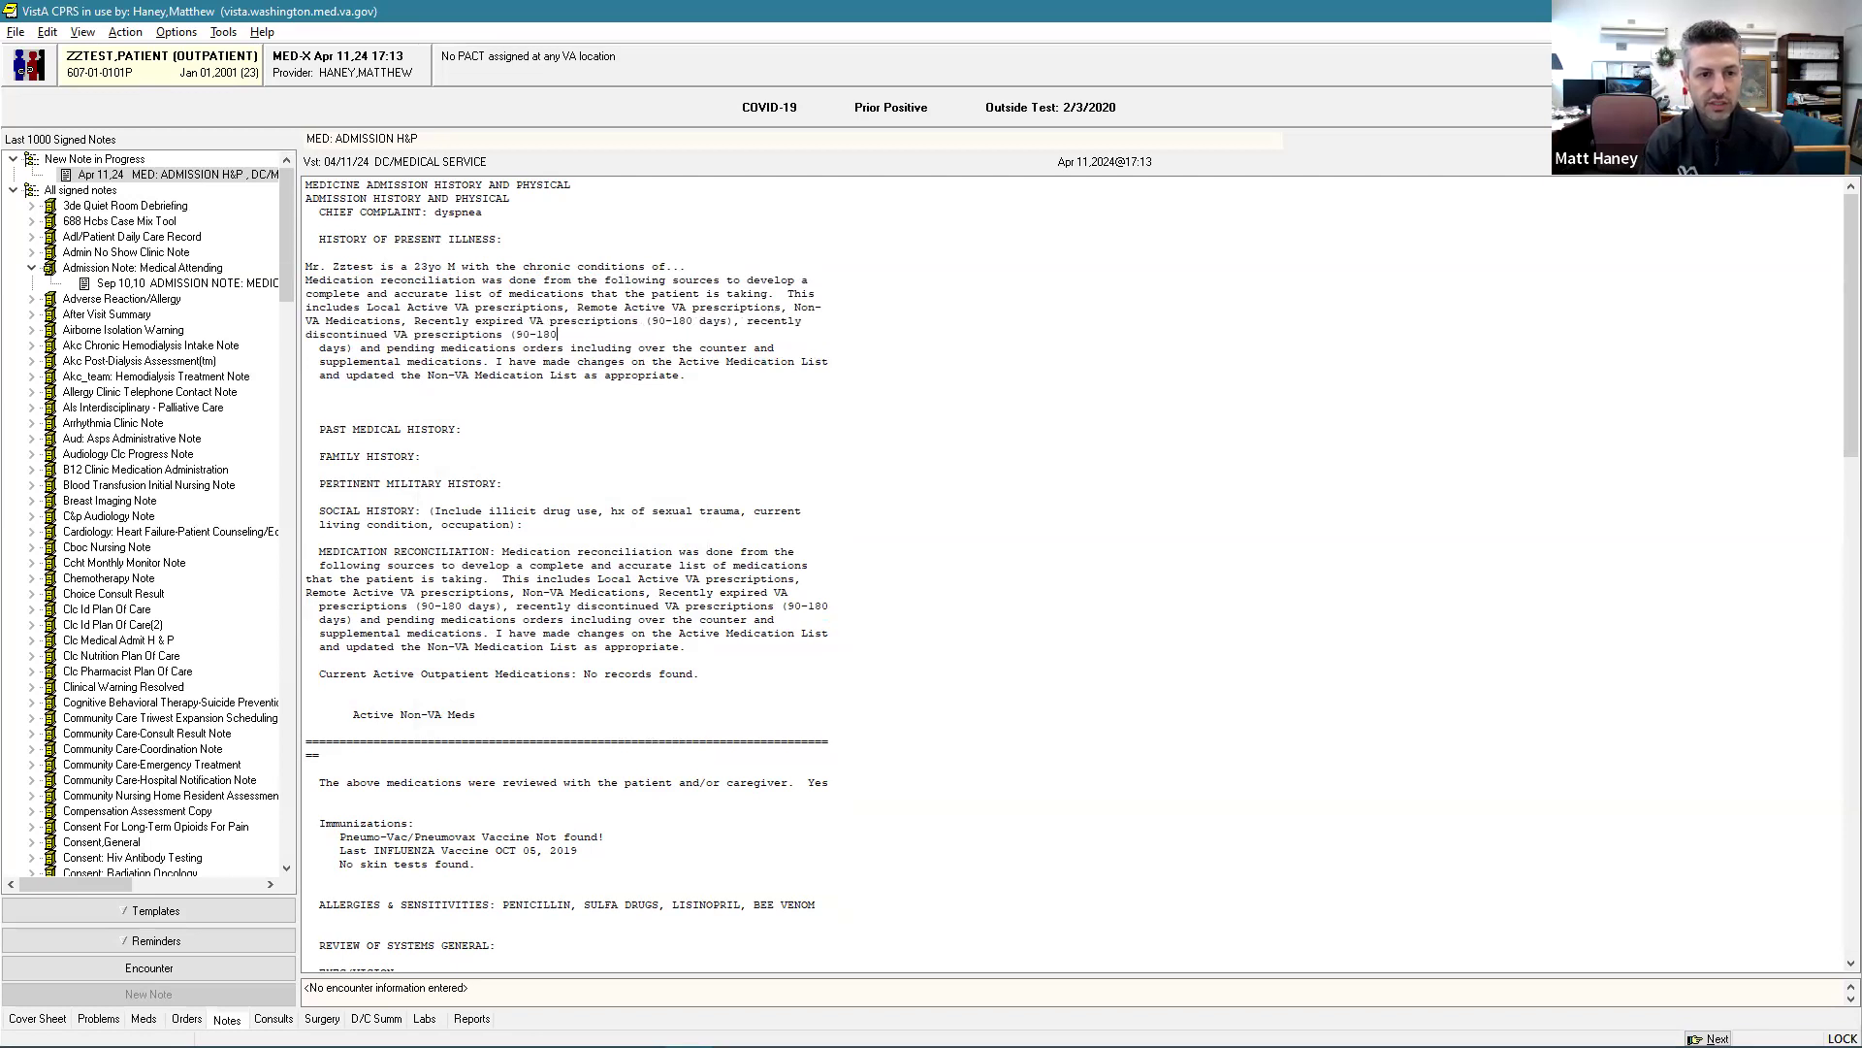
{"action": "key", "text": "Delete"}
{"action": "key", "text": "Delete"}
{"action": "key", "text": "Delete"}
{"action": "key", "text": "Delete"}
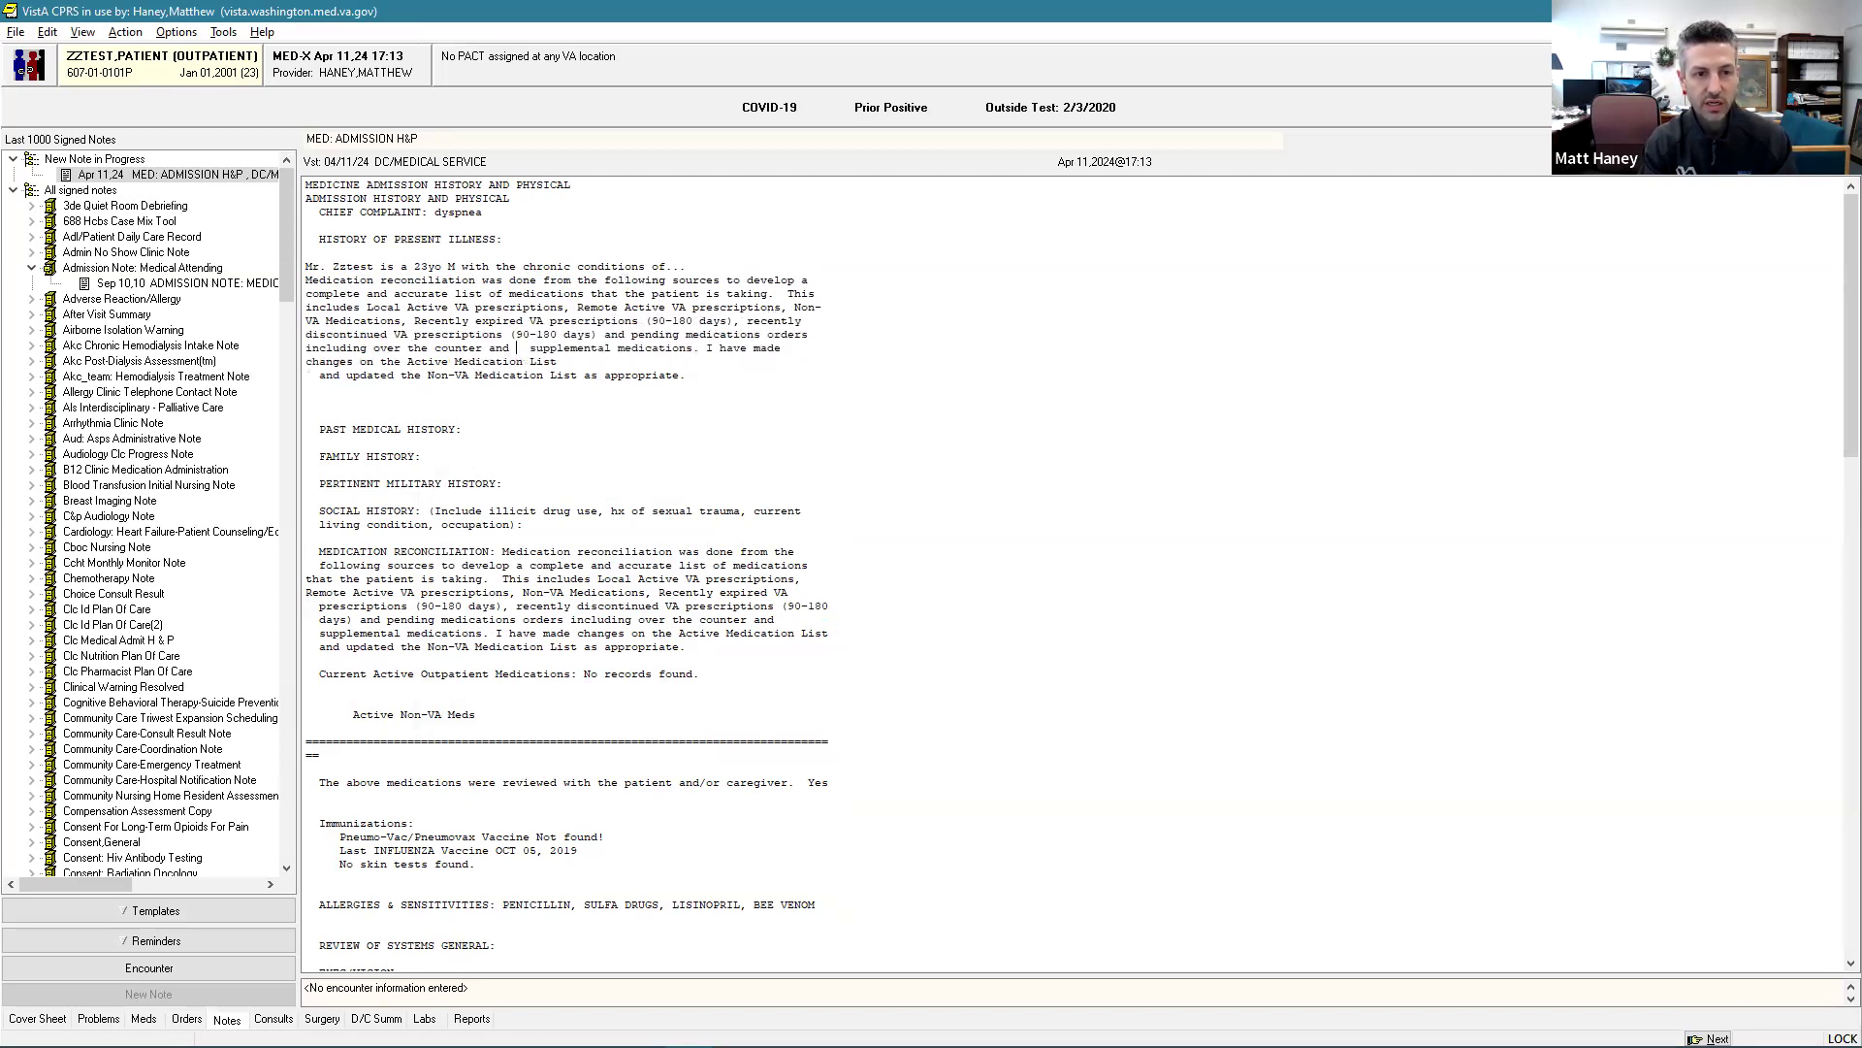
{"action": "key", "text": "Delete"}
{"action": "key", "text": "Delete"}
{"action": "key", "text": "Delete"}
{"action": "key", "text": "Delete"}
{"action": "key", "text": "Delete"}
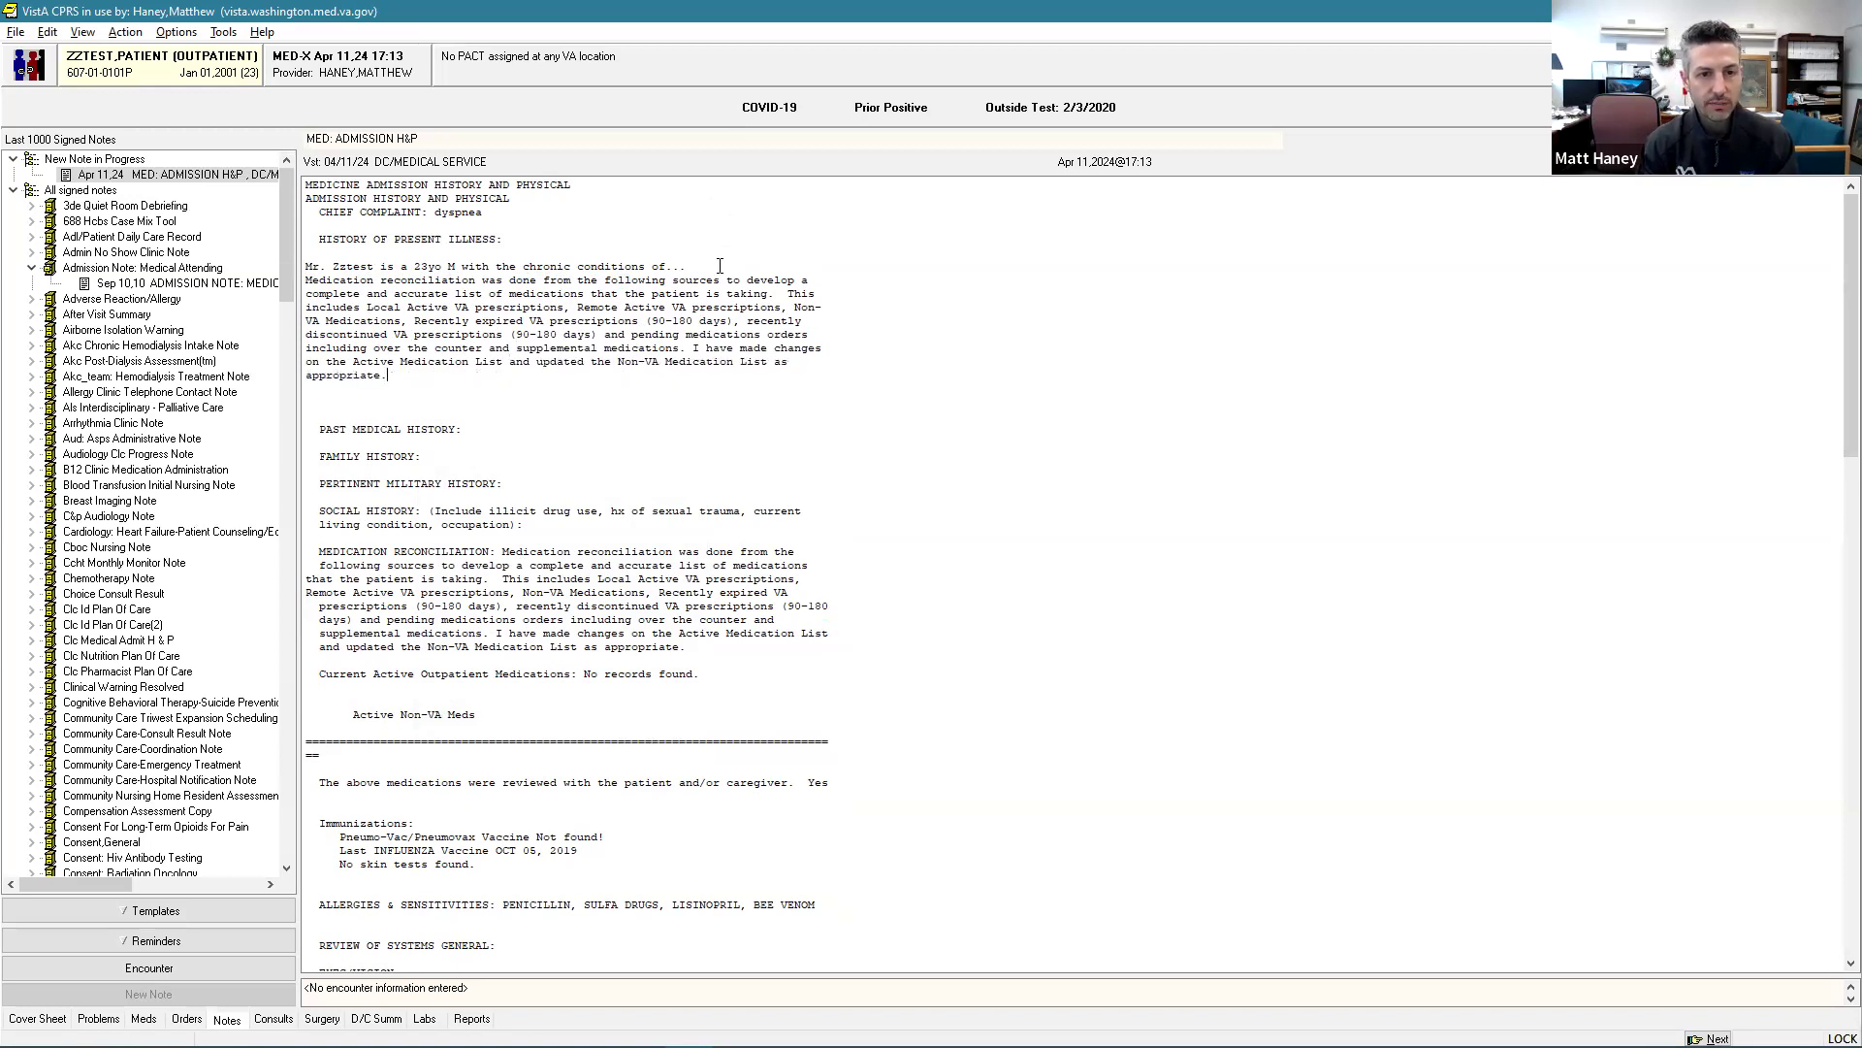
Step: Save the MED: ADMISSION H&P note without signature
{"action": "right_click", "coordinate": [462, 379]}
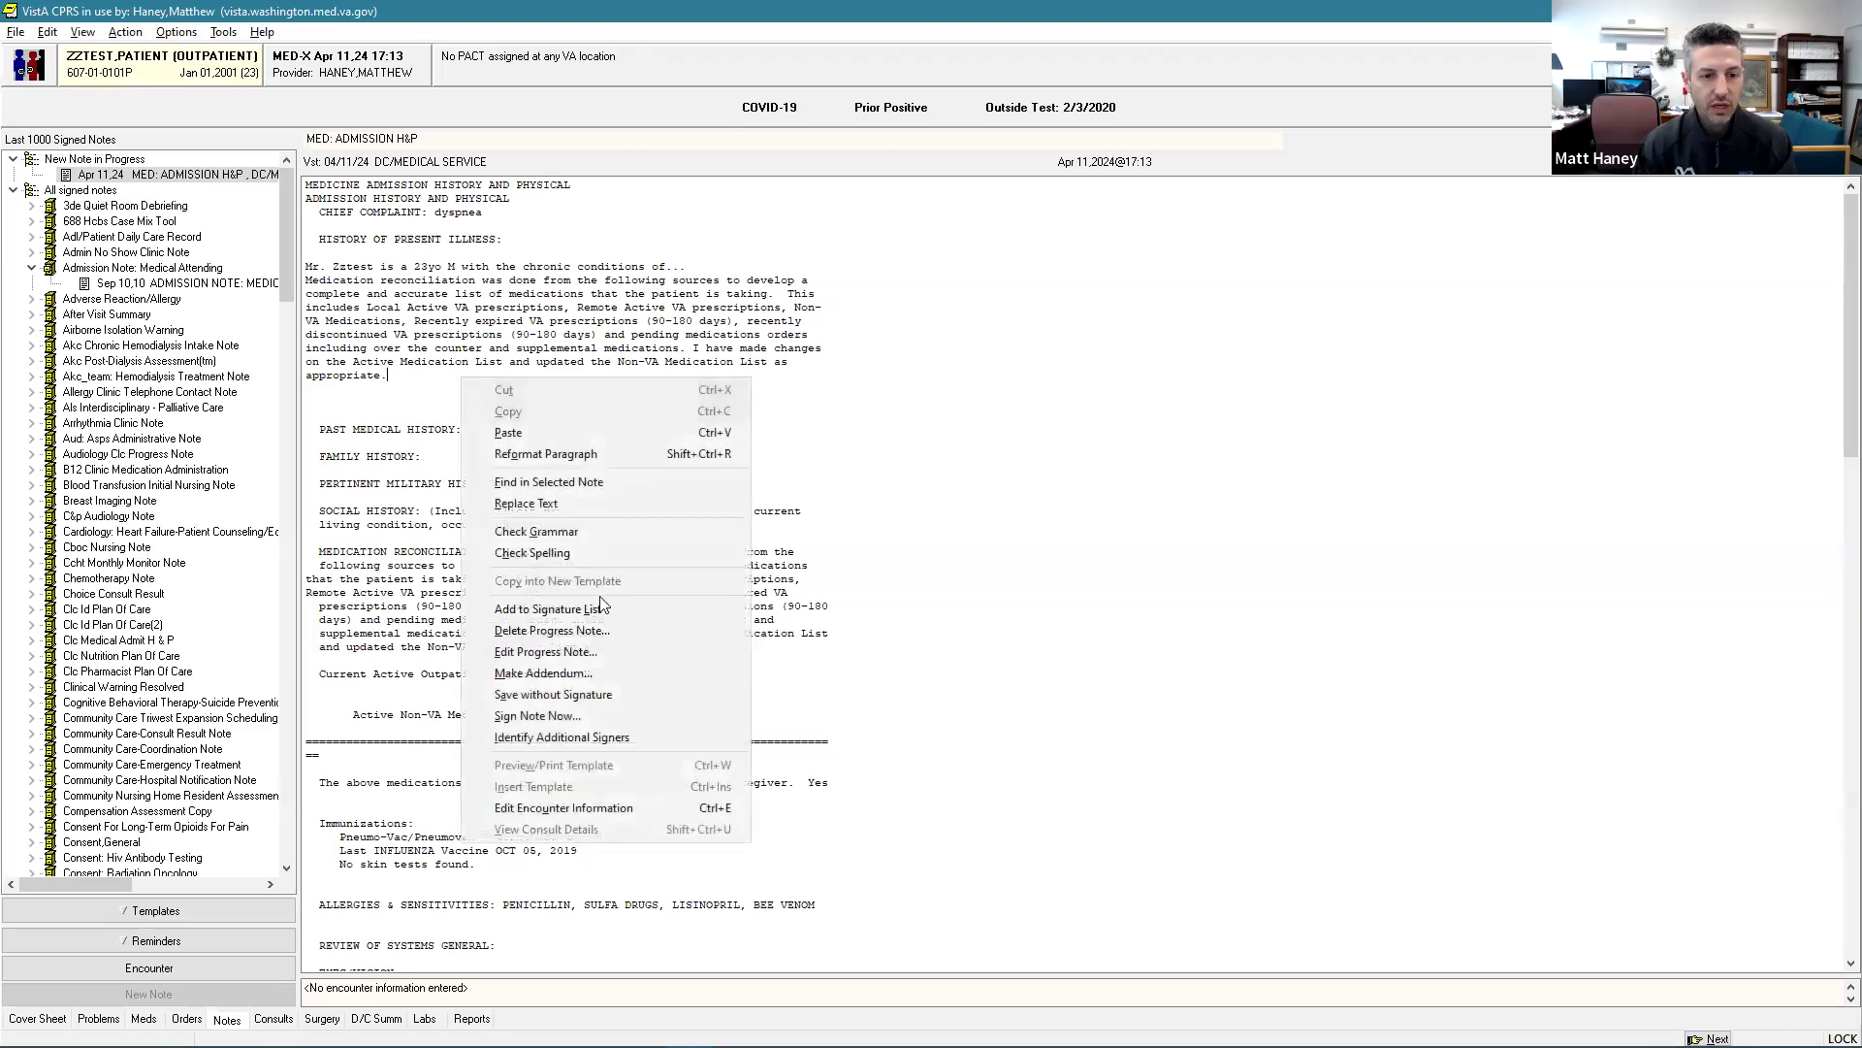
{"action": "left_click", "coordinate": [599, 696]}
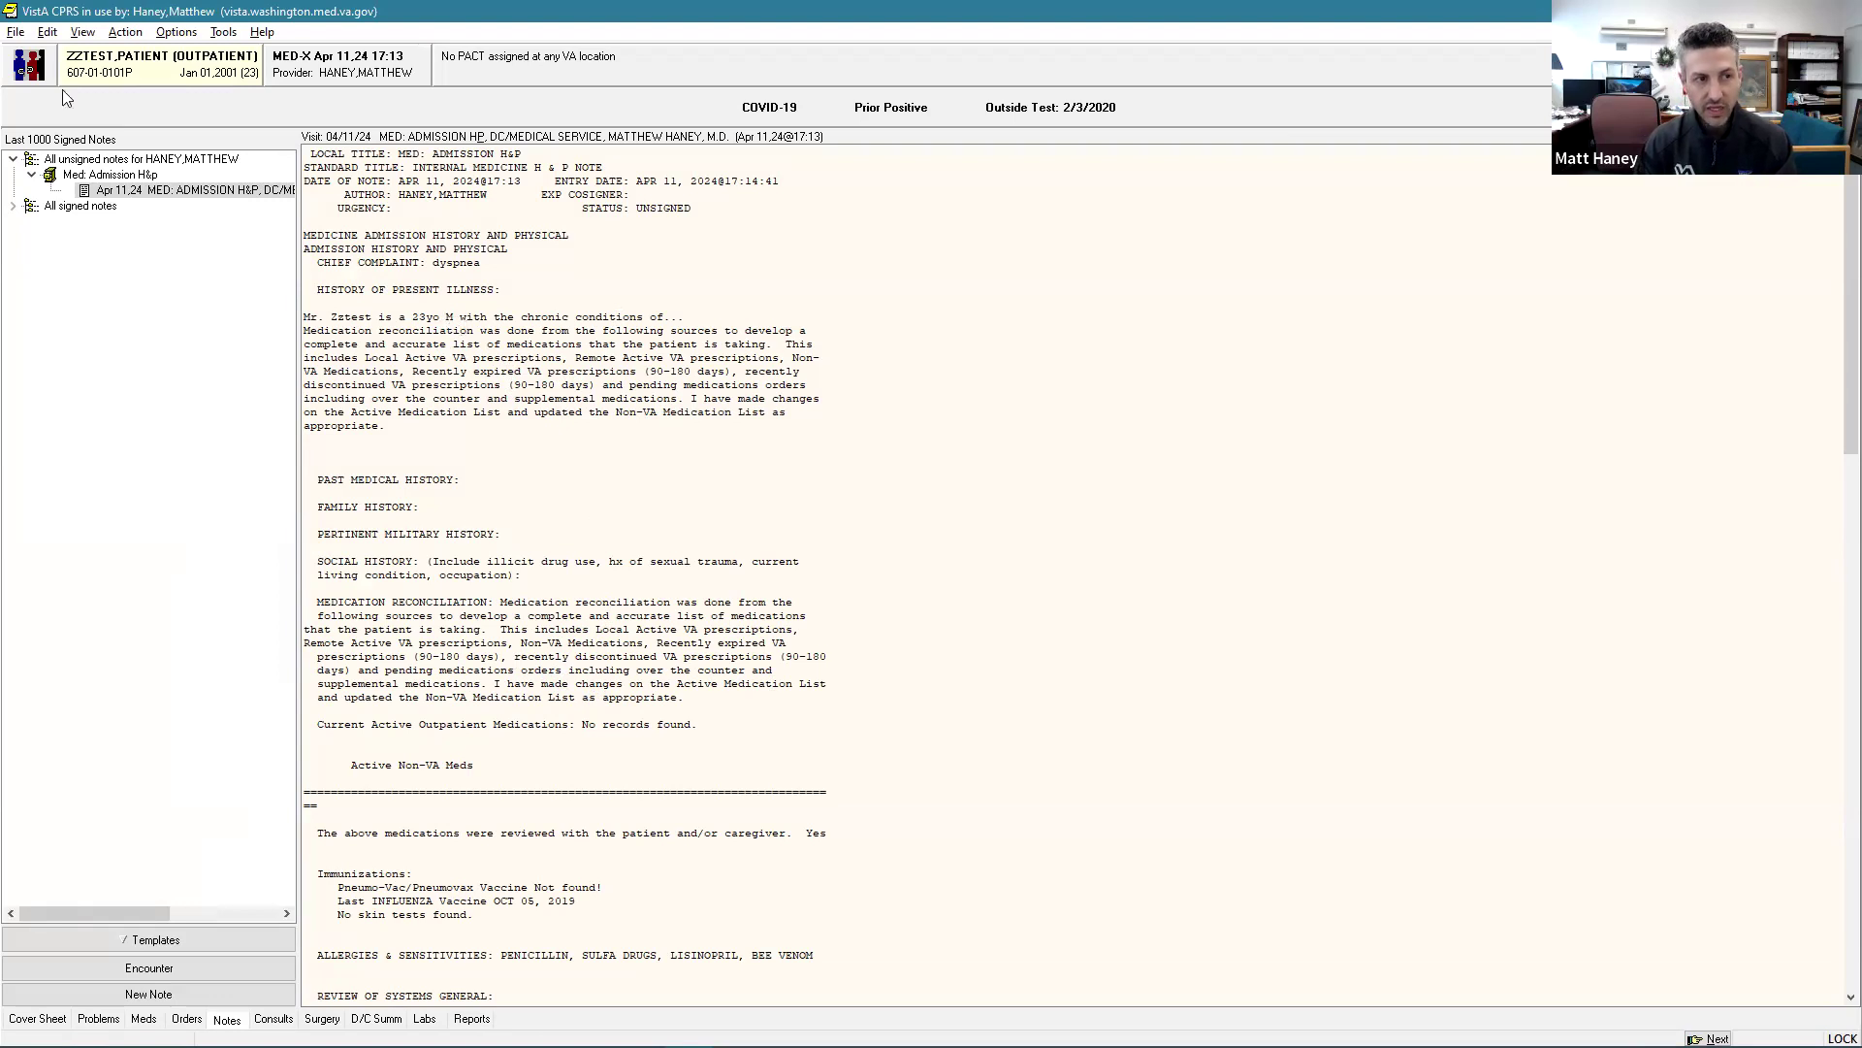
{"action": "left_click", "coordinate": [16, 33]}
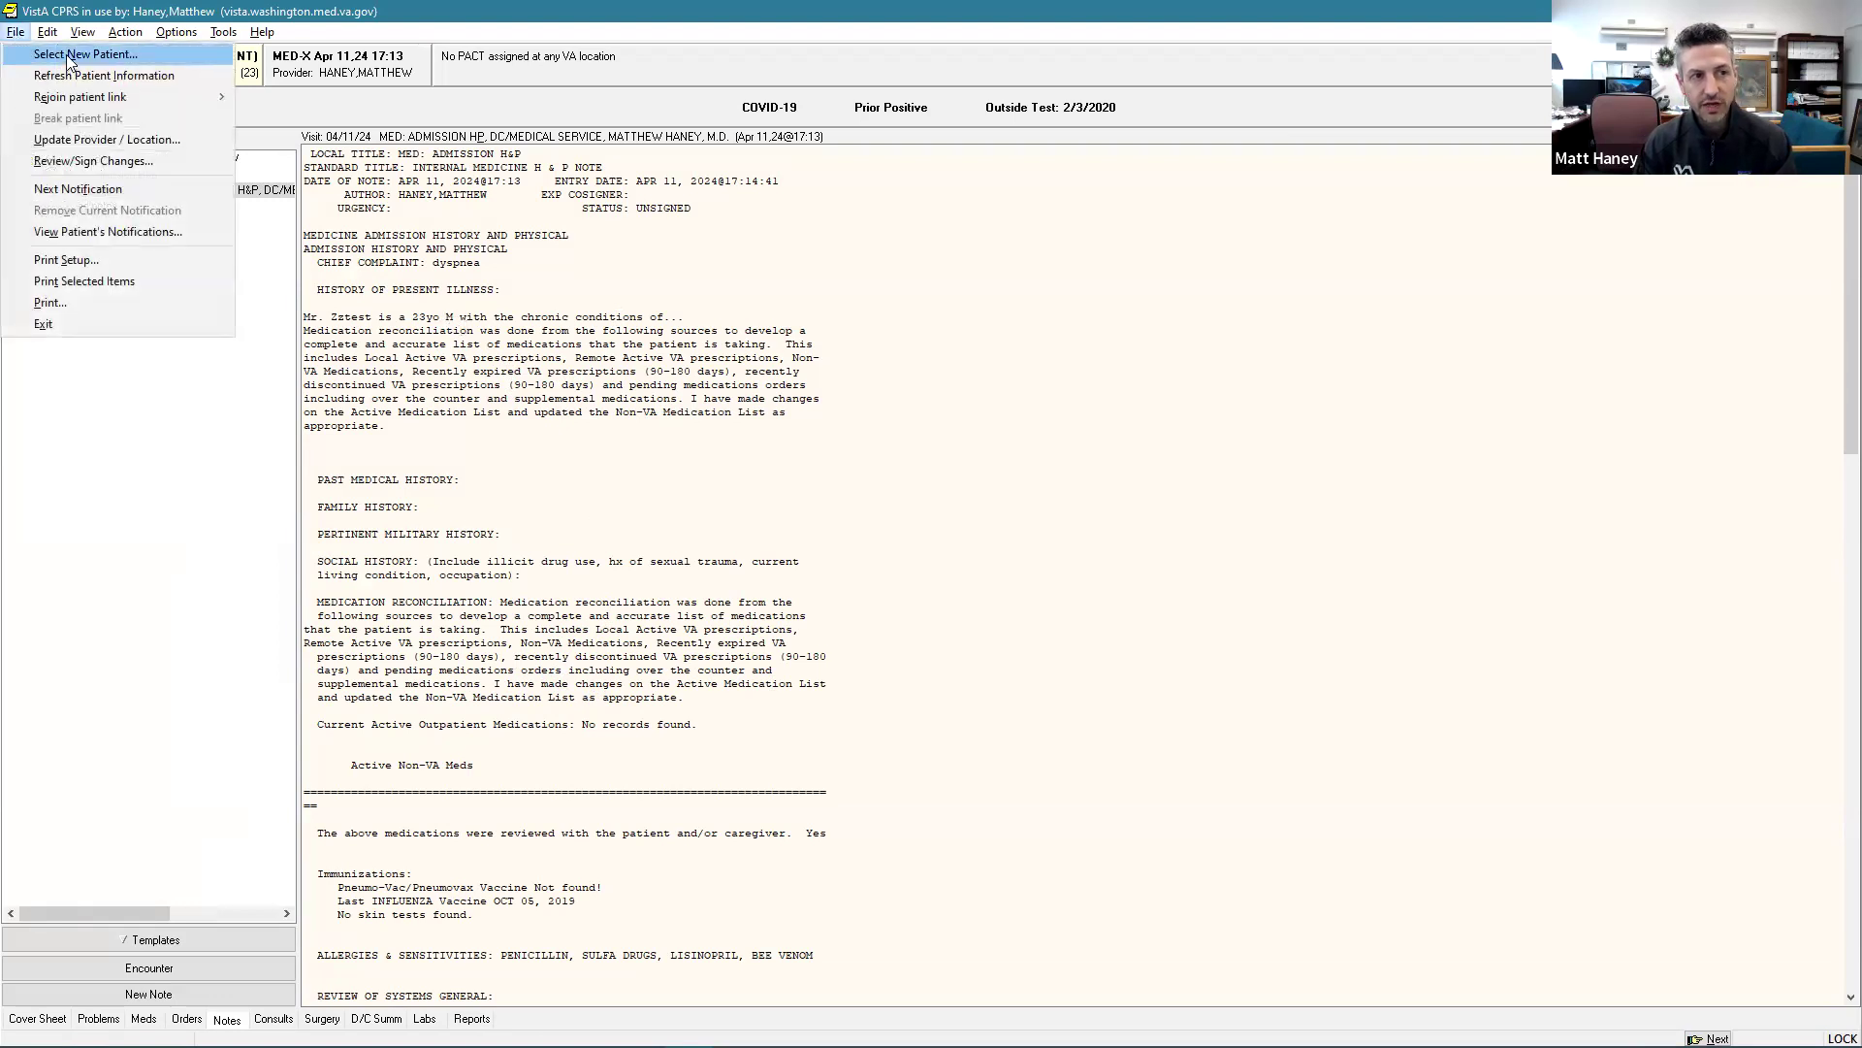
Step: While selecting a new patient, exclude the H&P note and sign the early-ambulation order with the electronic signature code
{"action": "left_click", "coordinate": [70, 54]}
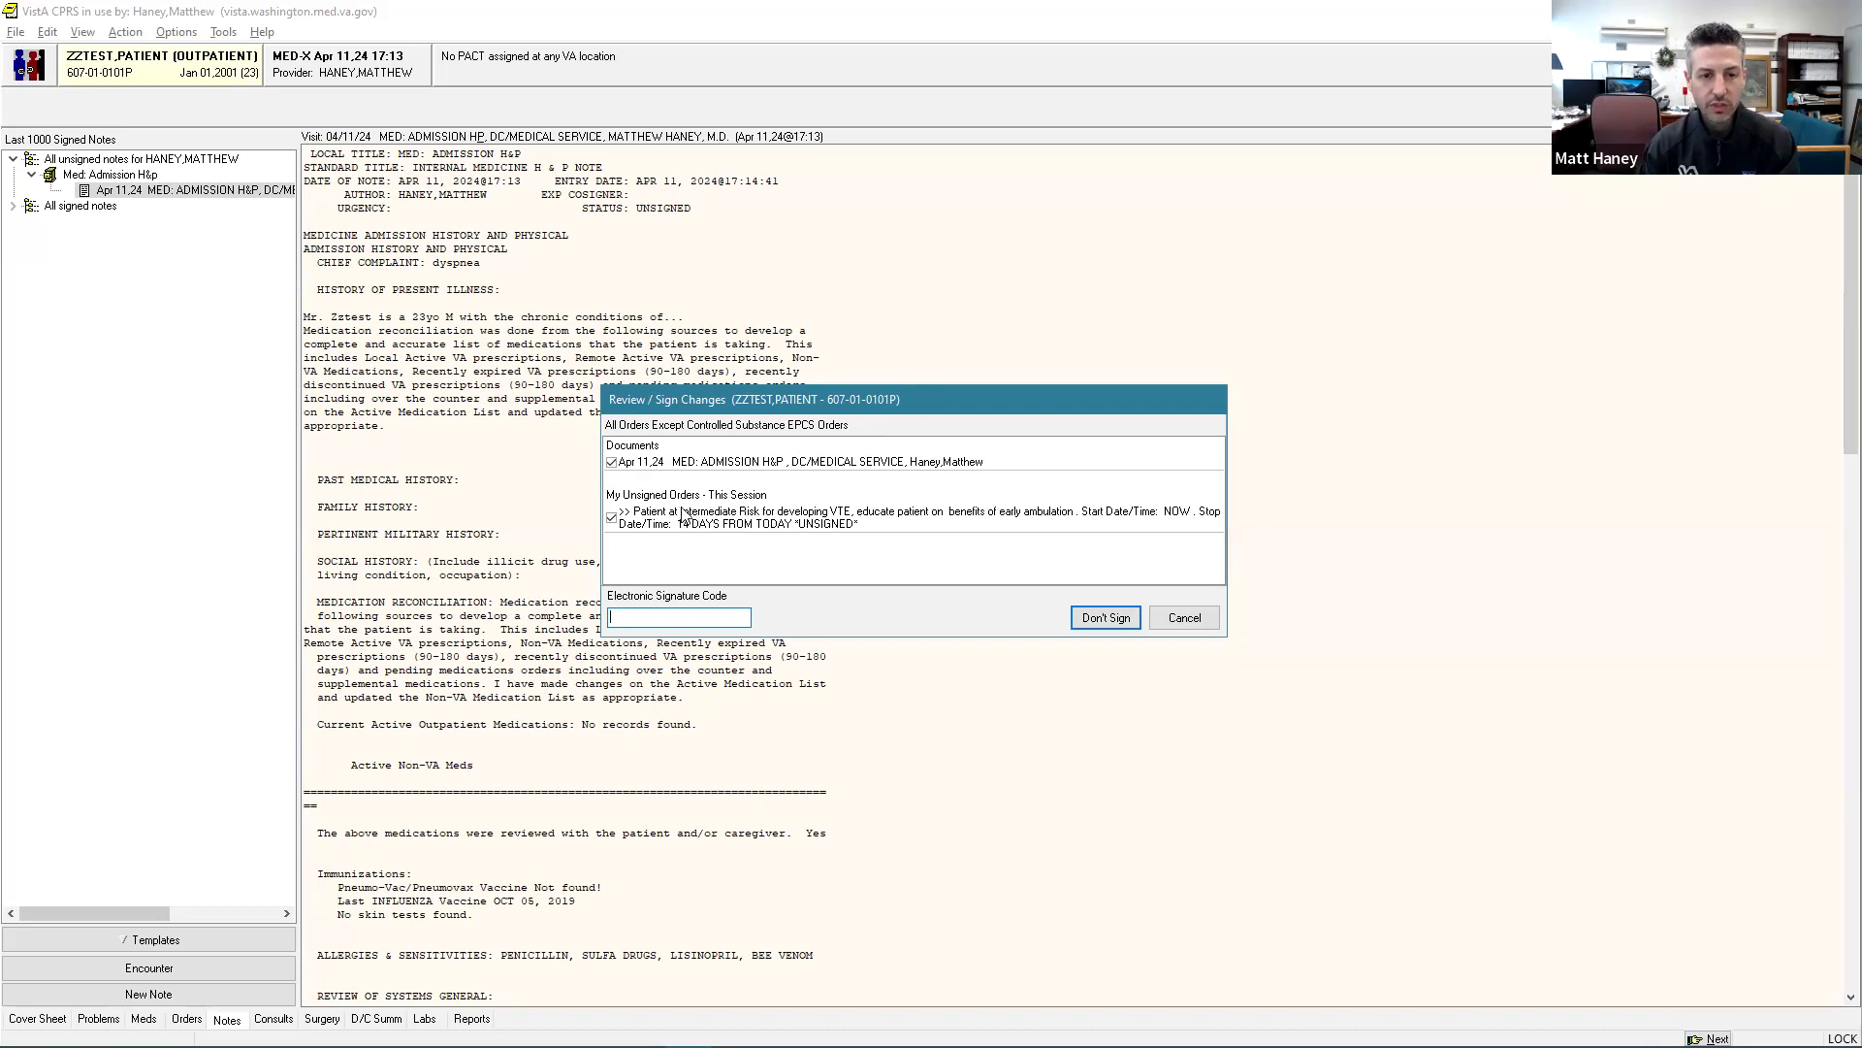
{"action": "left_click", "coordinate": [612, 463]}
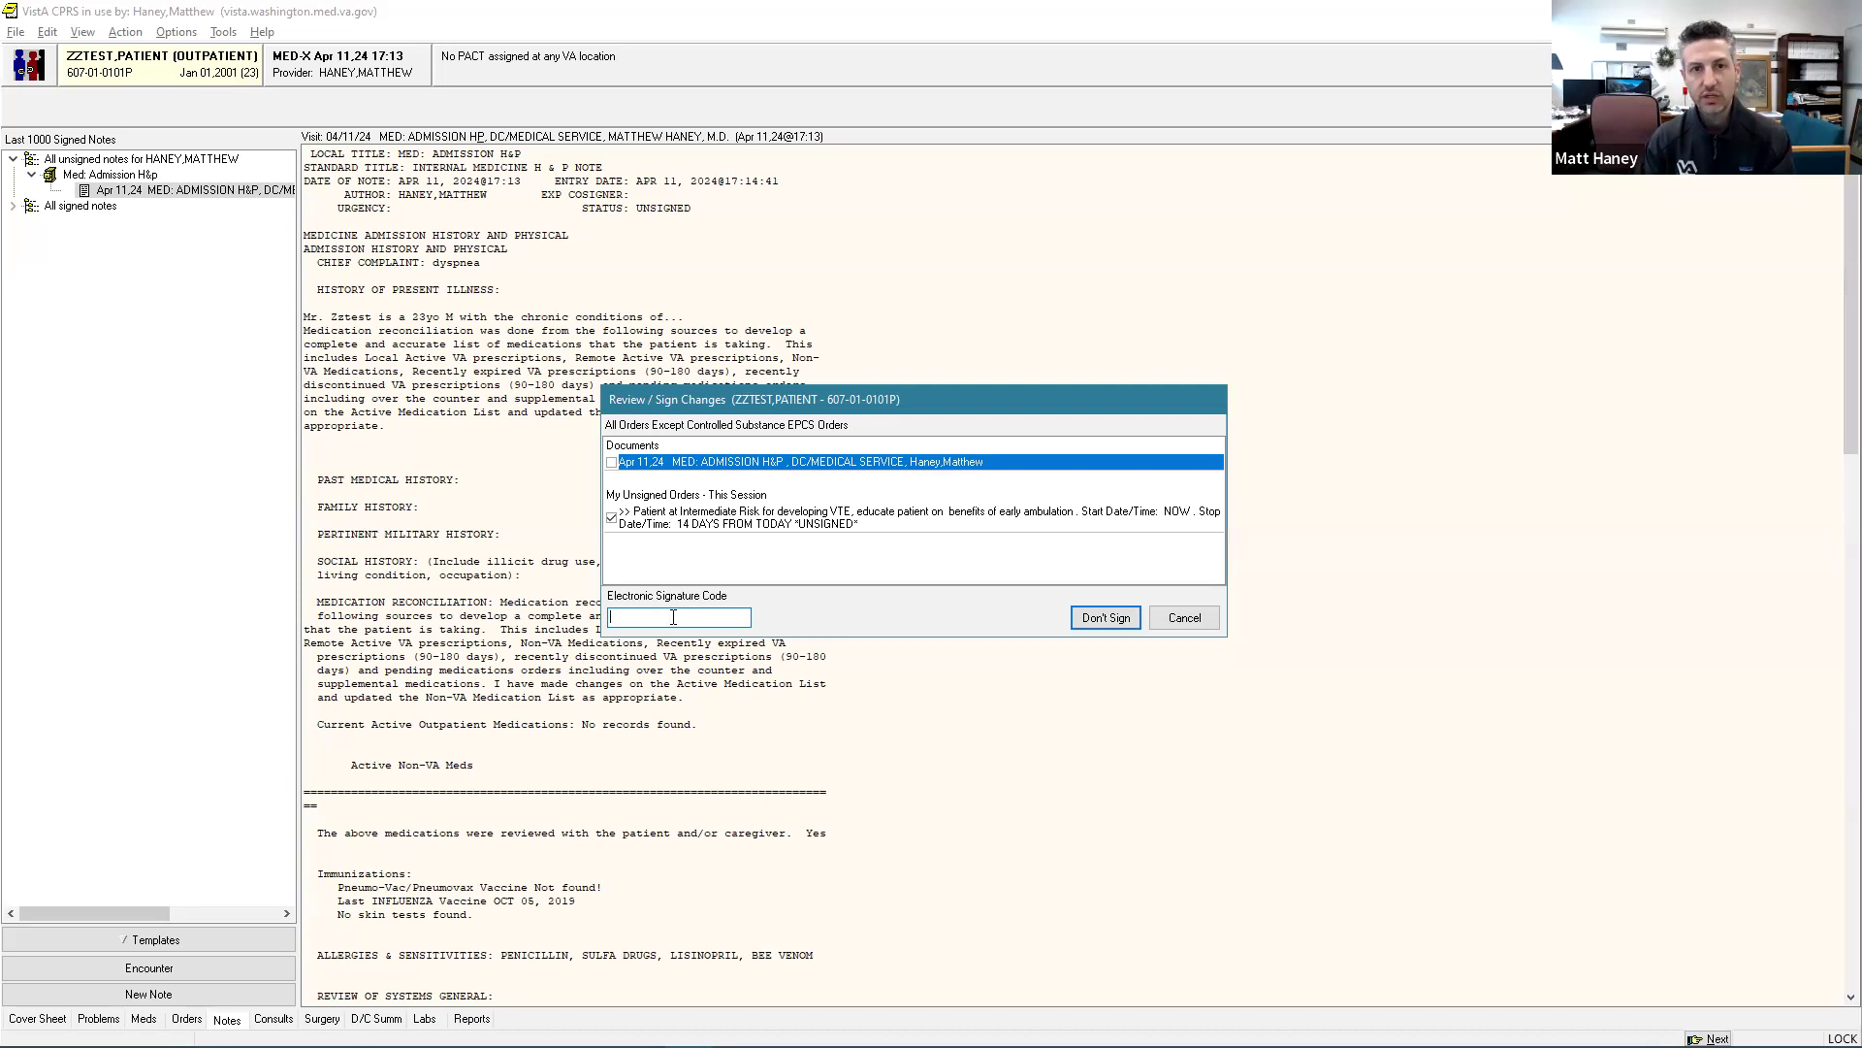
{"action": "type", "text": "******"}
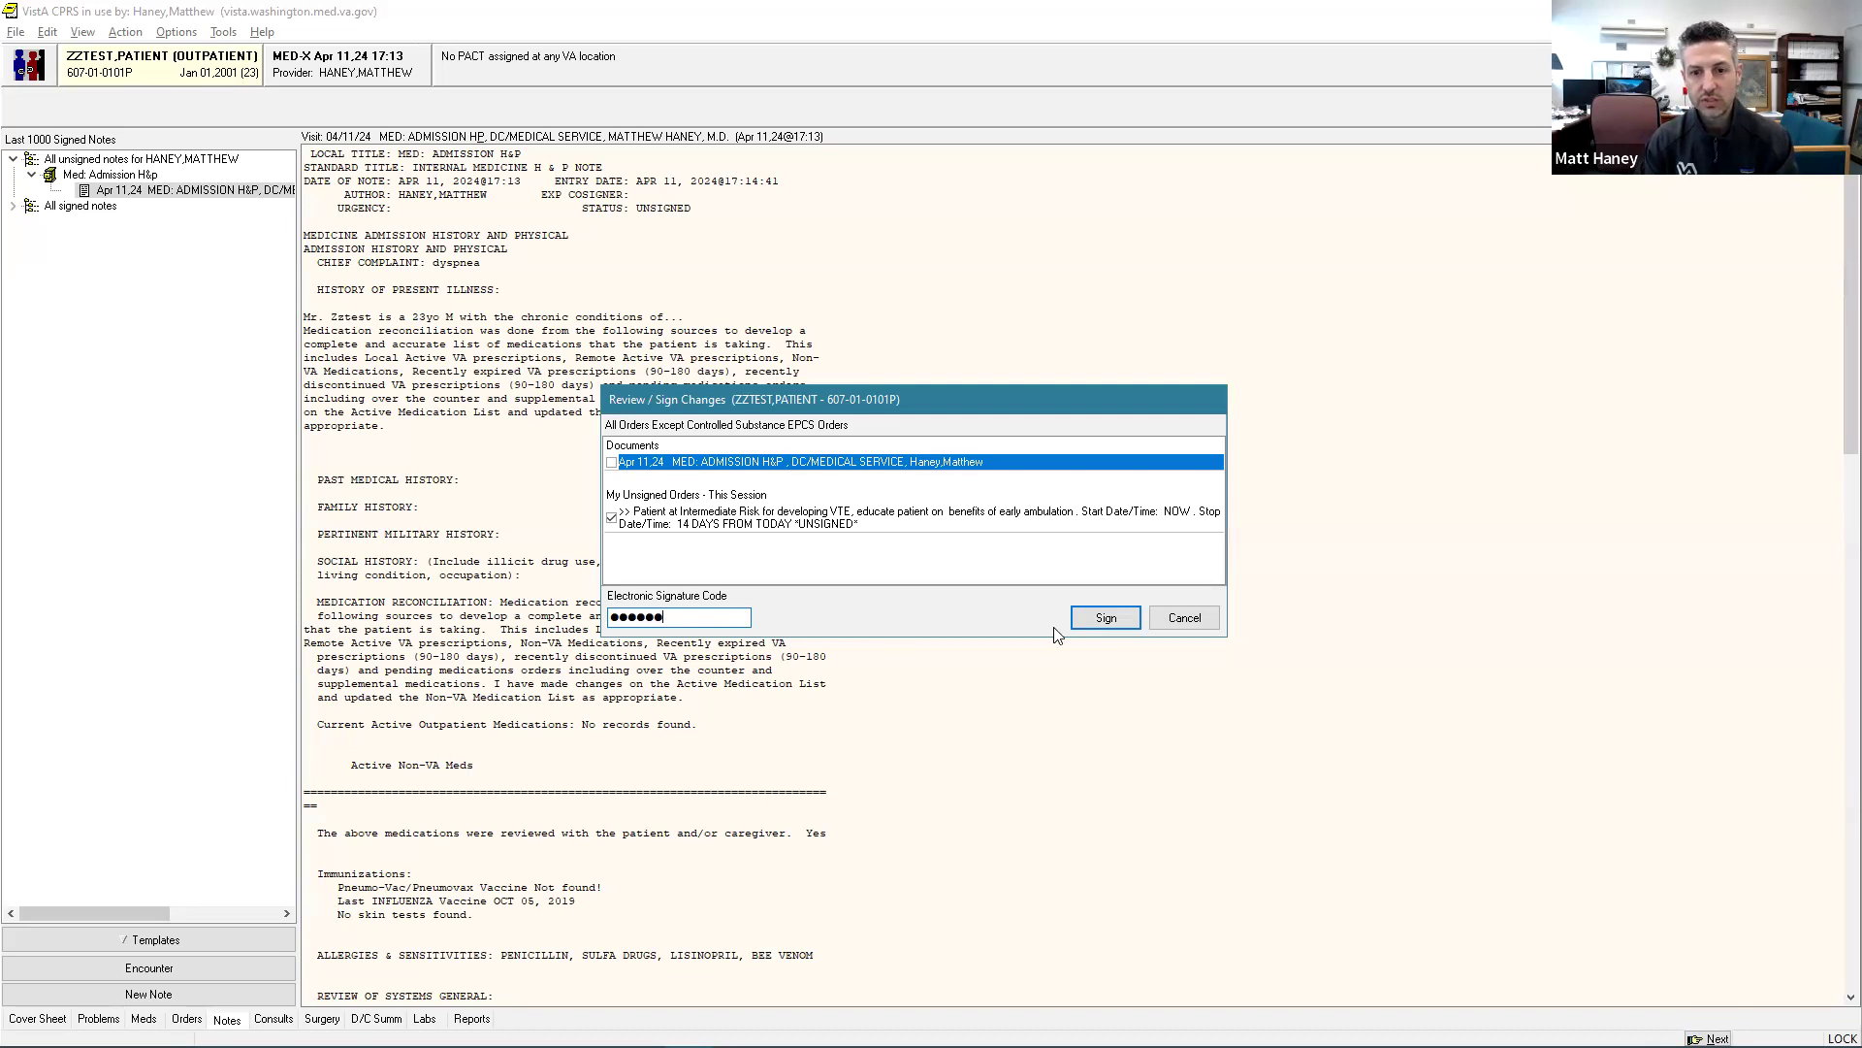
{"action": "left_click", "coordinate": [1110, 620]}
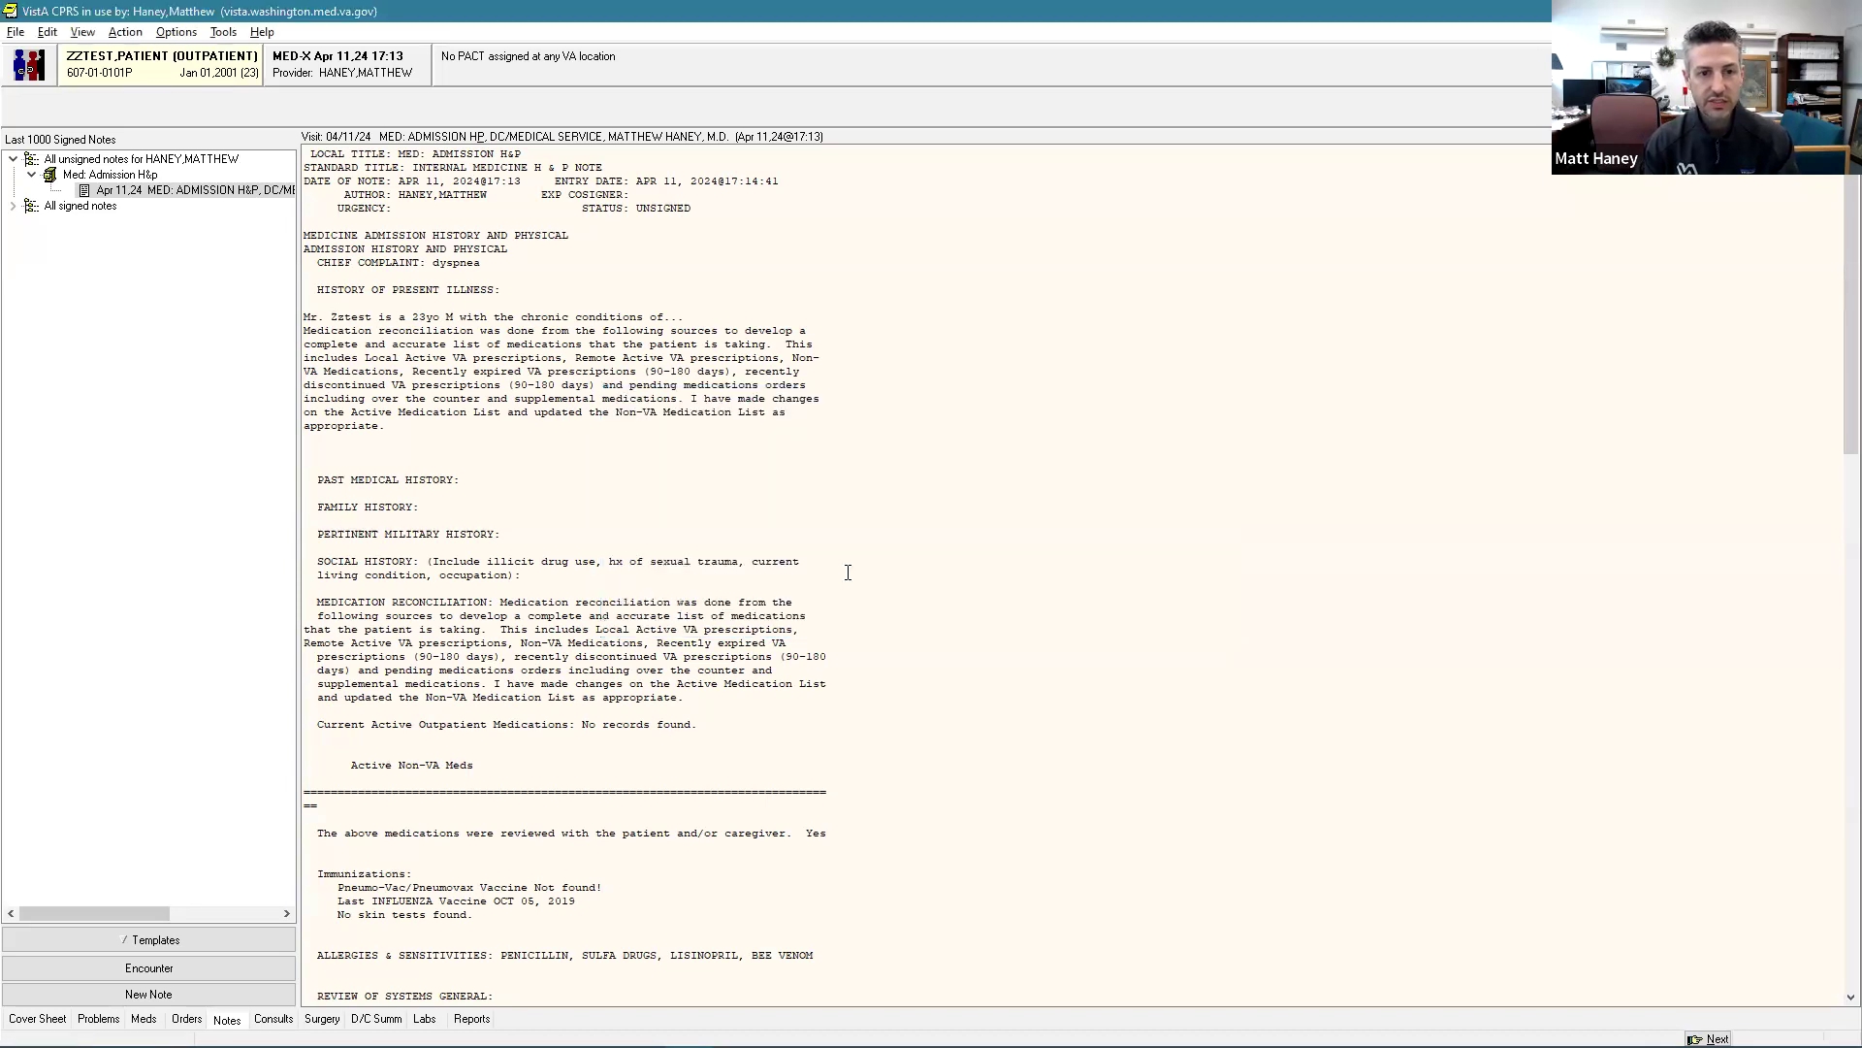